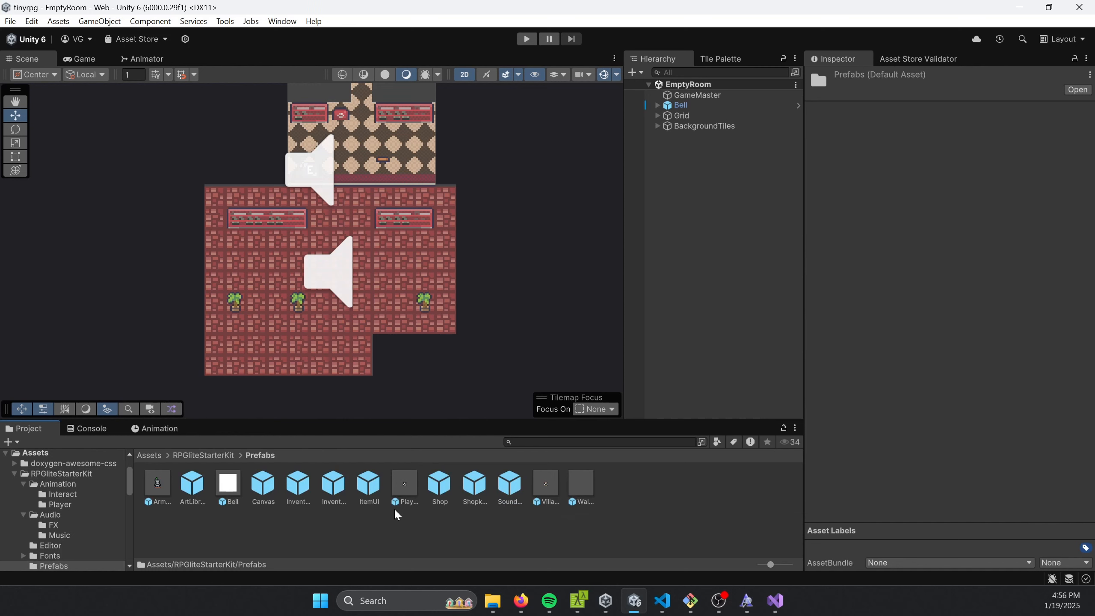
- Add the InventoryManager and Canvas prefabs from the Prefabs folder to the EmptyRoom scene as root objects
{"action": "left_click", "coordinate": [335, 487]}
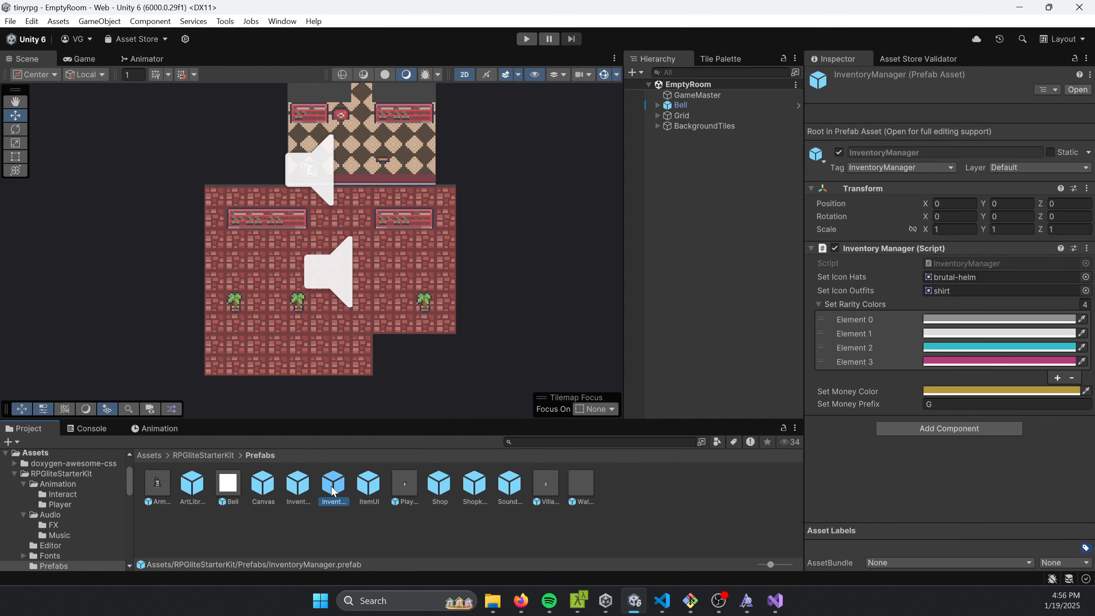
{"action": "left_click_drag", "start_coordinate": [332, 491], "coordinate": [760, 195]}
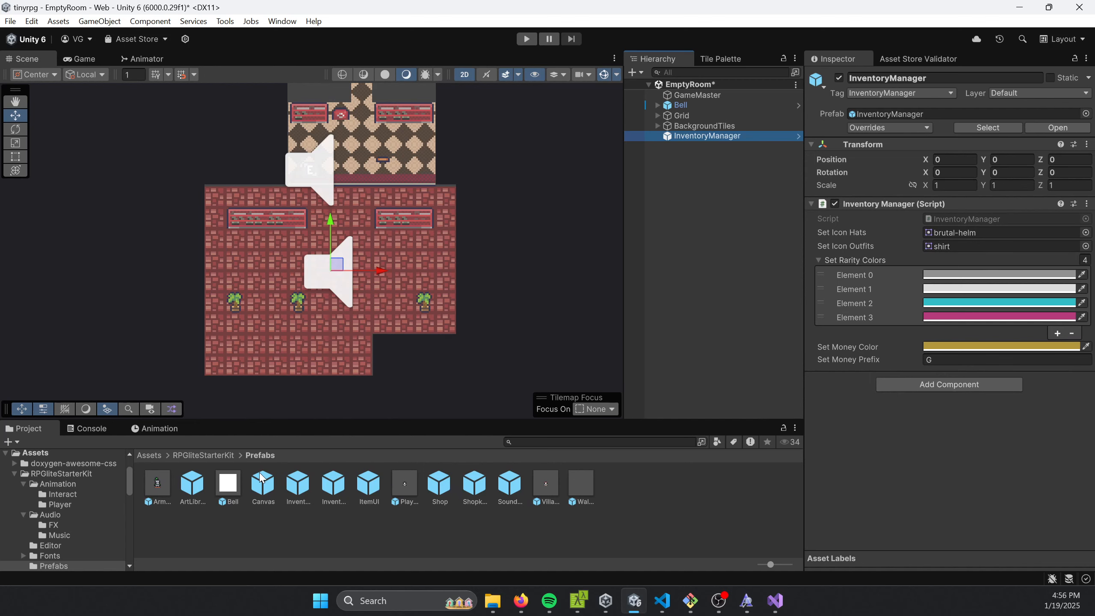
{"action": "left_click_drag", "start_coordinate": [262, 477], "coordinate": [701, 221]}
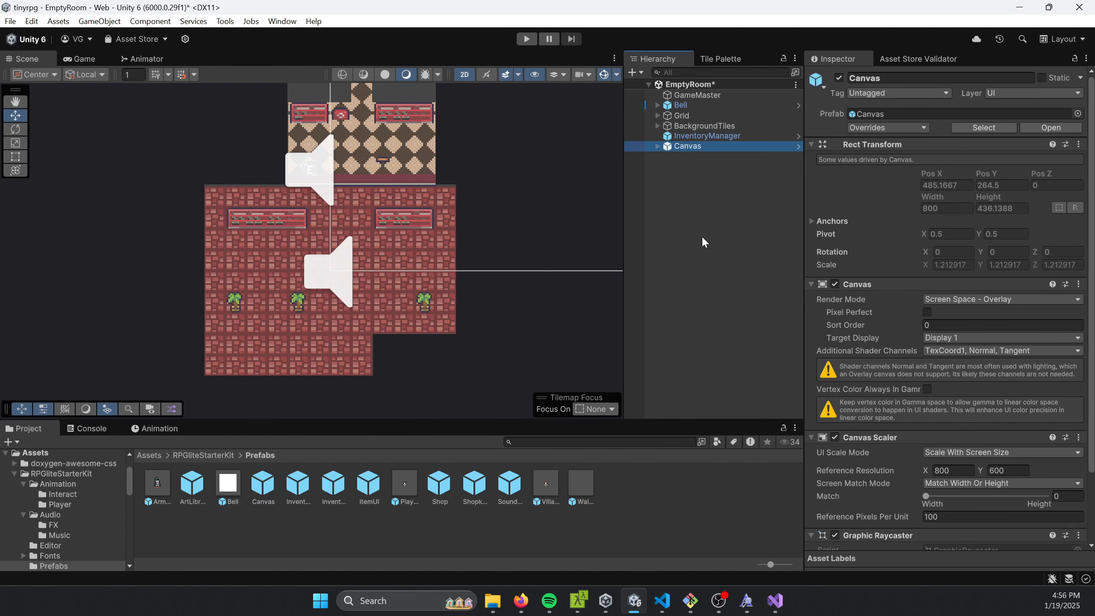
- Expand the Canvas object and examine the settings of its Inventory, Shop and EventSystem children
{"action": "left_click", "coordinate": [657, 146]}
{"action": "left_click", "coordinate": [697, 156]}
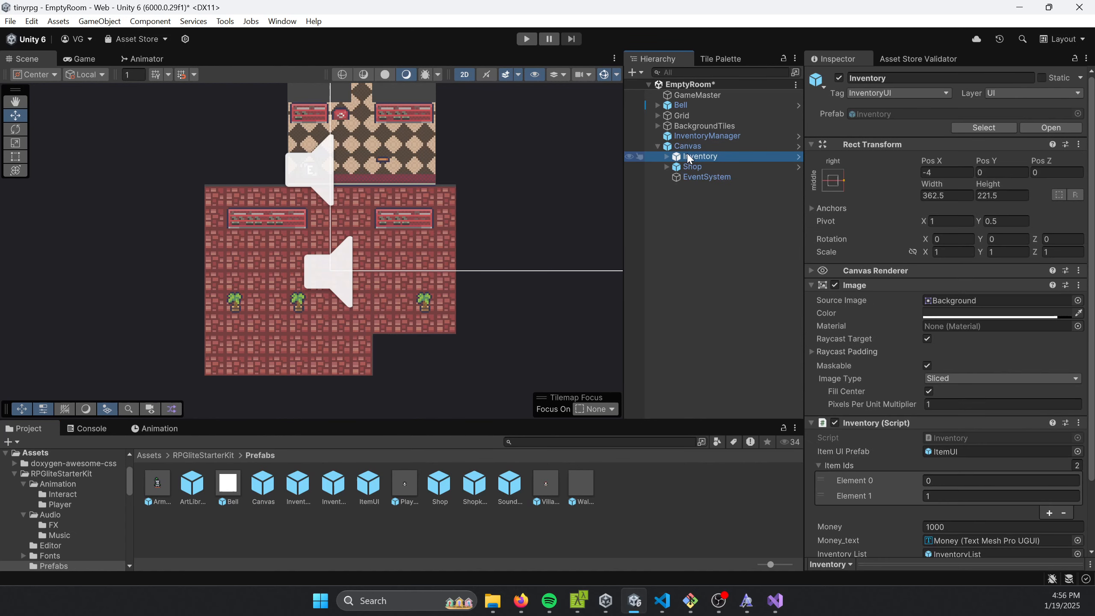
{"action": "left_click", "coordinate": [707, 166]}
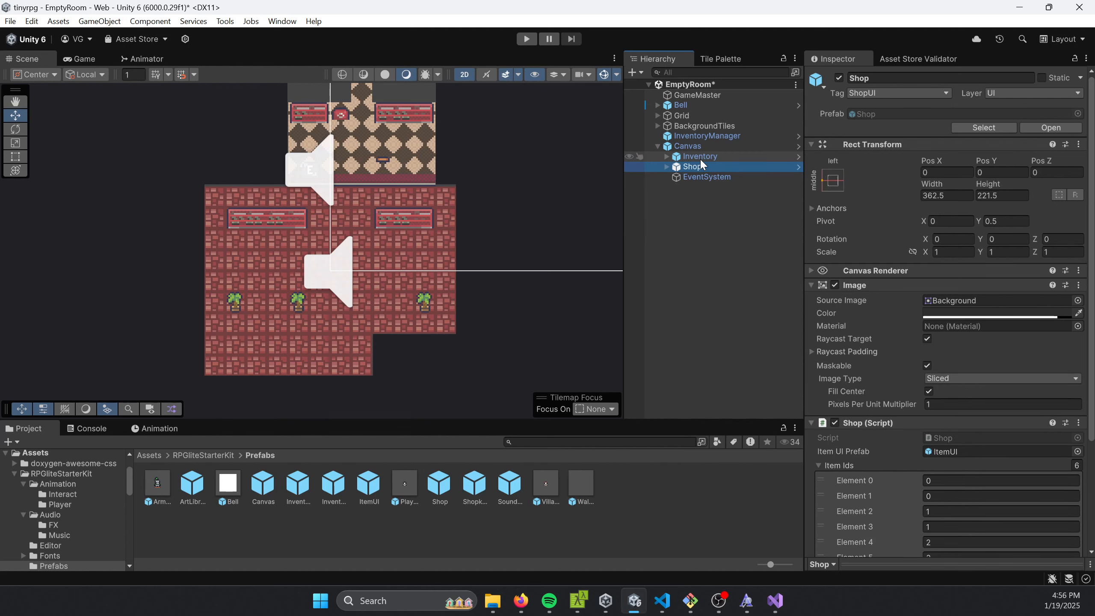
{"action": "left_click", "coordinate": [700, 158]}
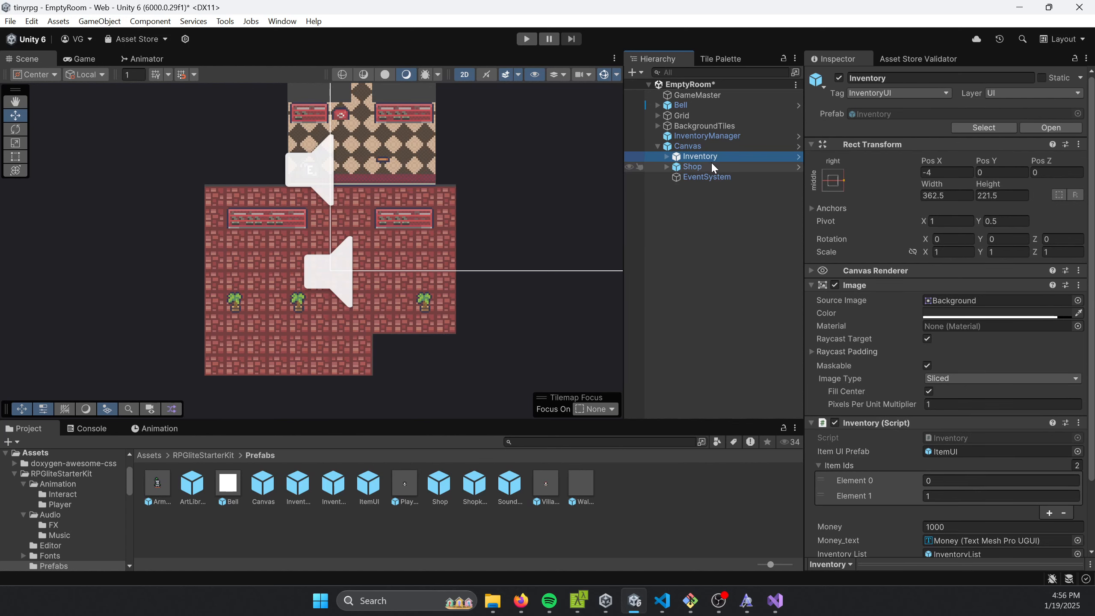
{"action": "left_click", "coordinate": [711, 166]}
{"action": "left_click", "coordinate": [720, 177]}
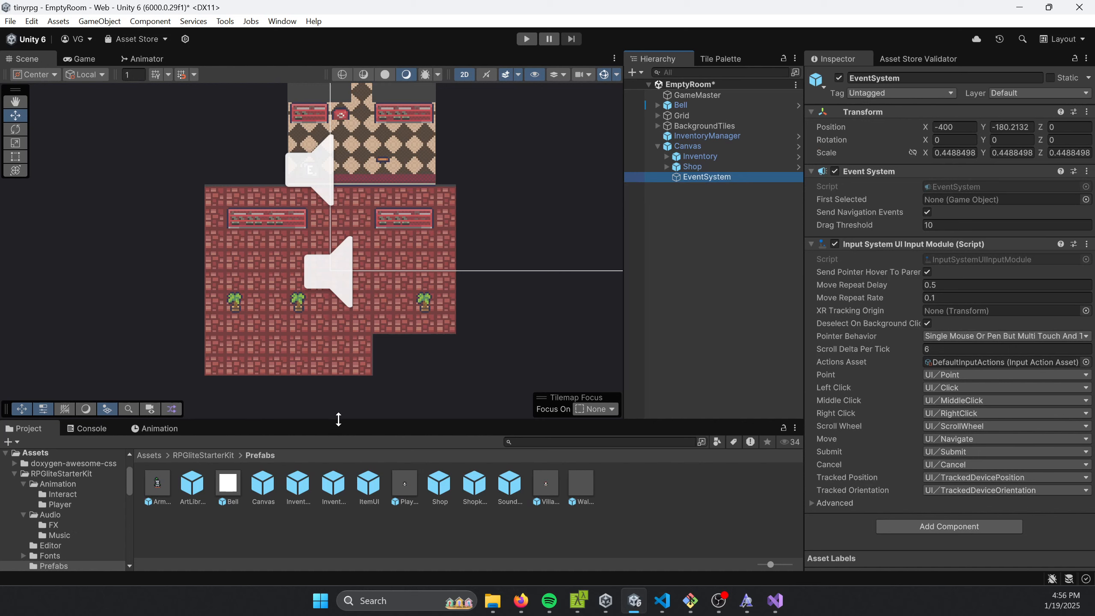
- Review the inventory and shop prefabs, and place the Player prefab near the brick floor's lower edge at about X -0.27, Y -0.44
{"action": "left_click", "coordinate": [334, 483]}
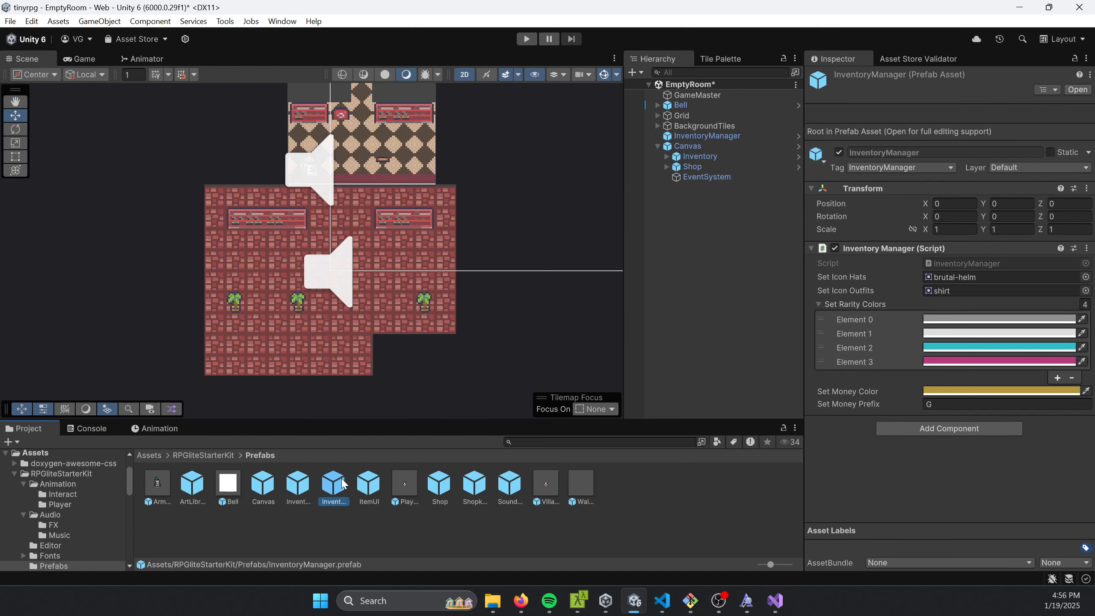
{"action": "key", "text": "Left"}
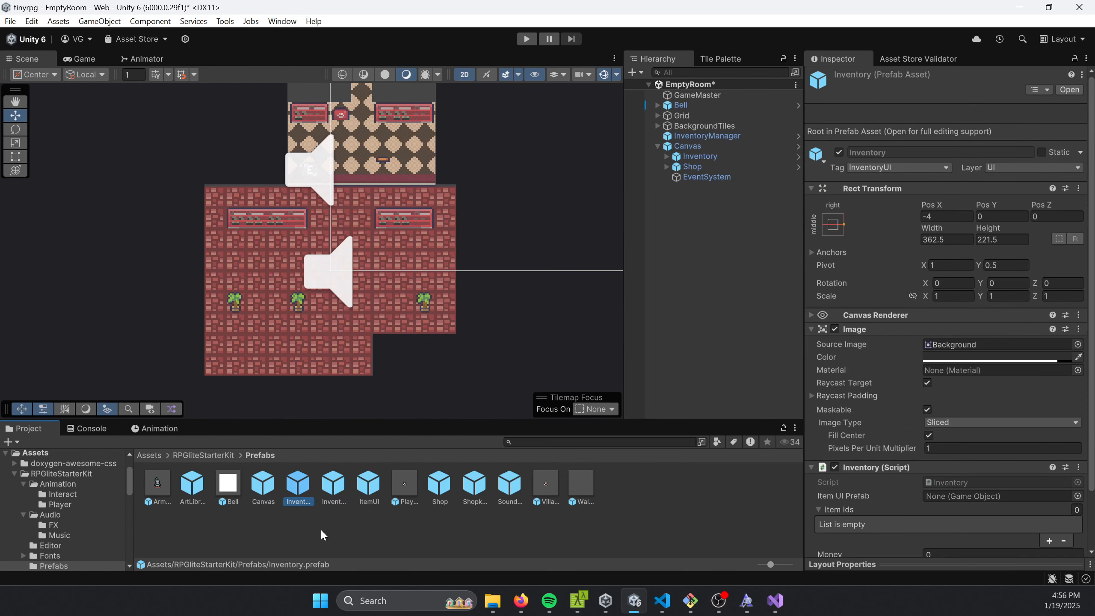
{"action": "left_click", "coordinate": [439, 487]}
{"action": "left_click", "coordinate": [474, 512]}
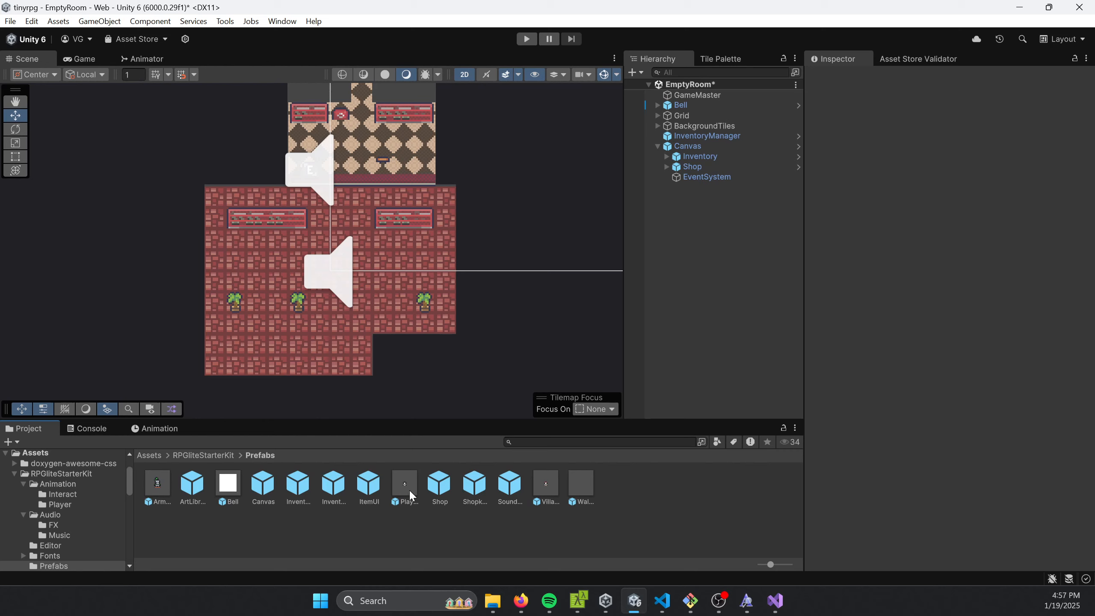
{"action": "left_click_drag", "start_coordinate": [407, 489], "coordinate": [284, 353]}
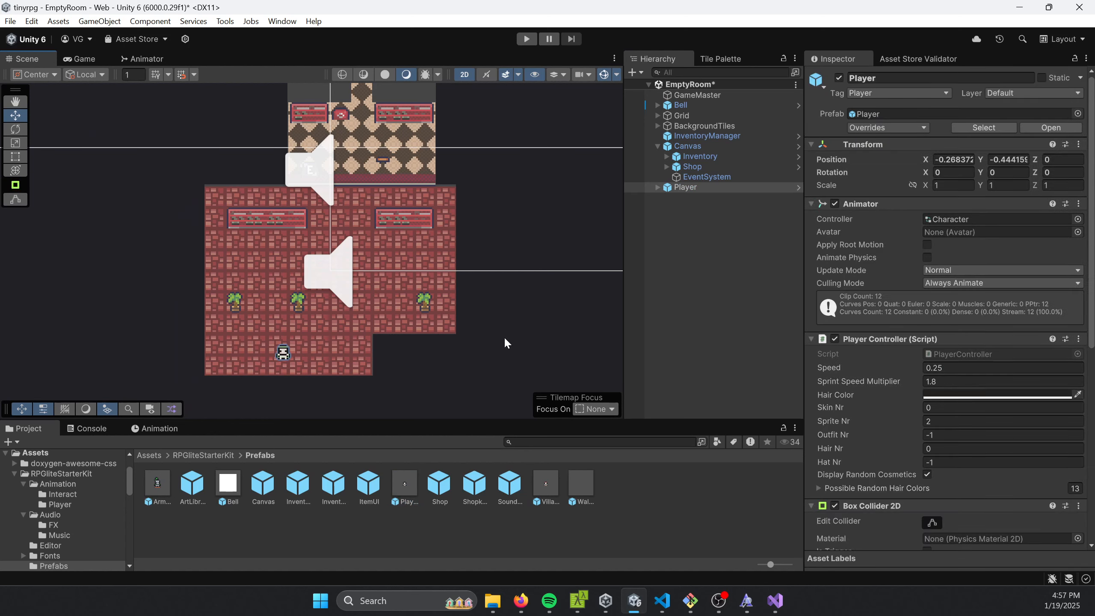
- Run the game and test the player's movement by walking around the brick floor
{"action": "left_click", "coordinate": [526, 39]}
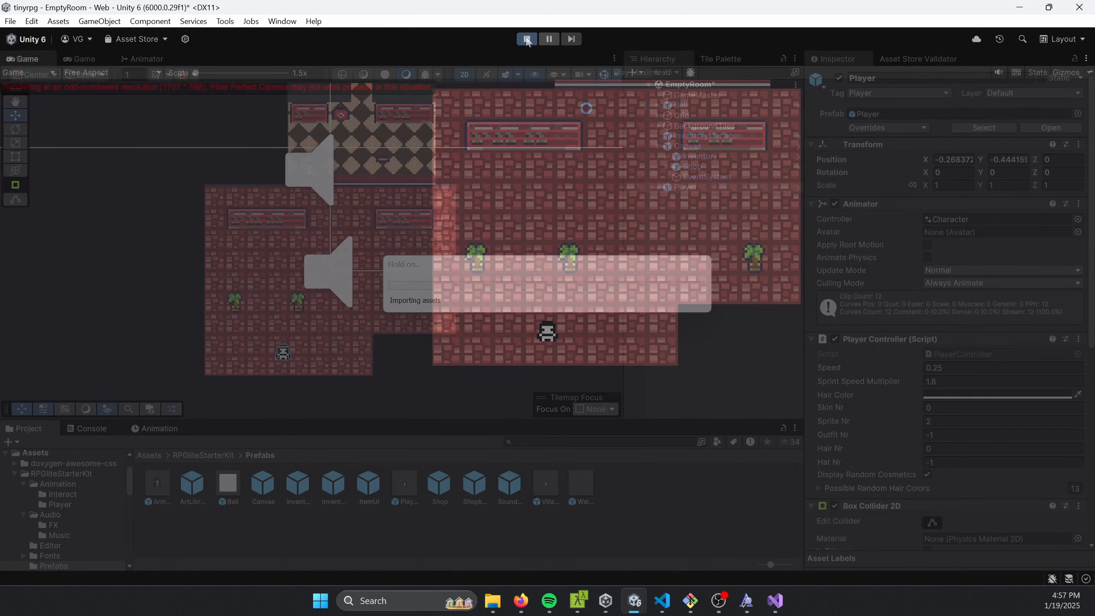
{"action": "key", "text": "d"}
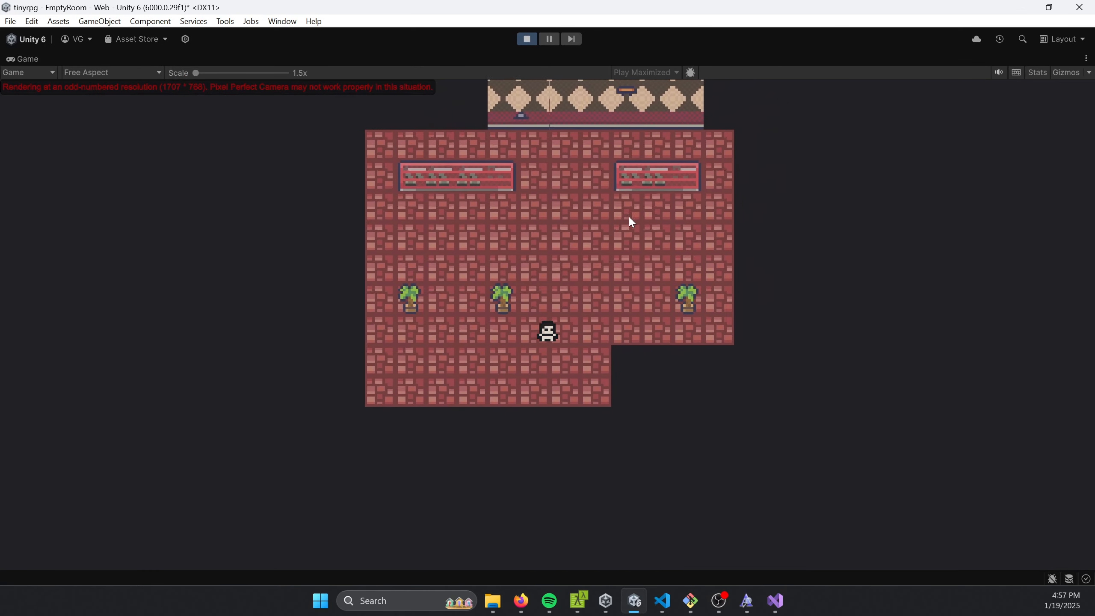
{"action": "key", "text": "w"}
{"action": "key", "text": "d"}
{"action": "key", "text": "w"}
{"action": "key", "text": "a"}
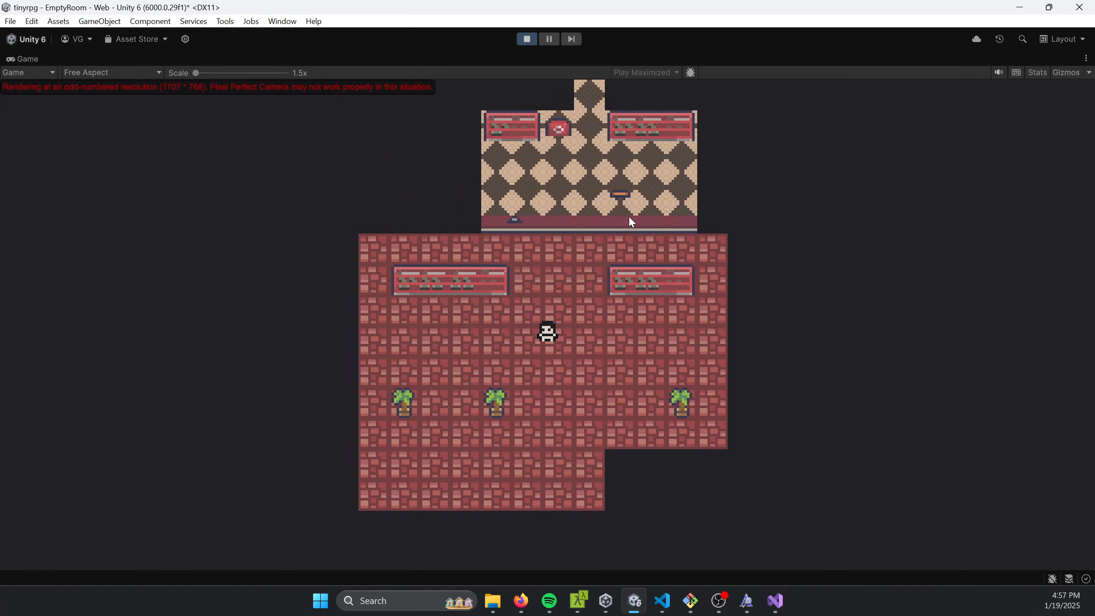
{"action": "key", "text": "s"}
{"action": "key", "text": "d"}
- Test the inventory in the running game by equipping the Farmer's Cap and Peasant Overalls, and close it
{"action": "key", "text": "i"}
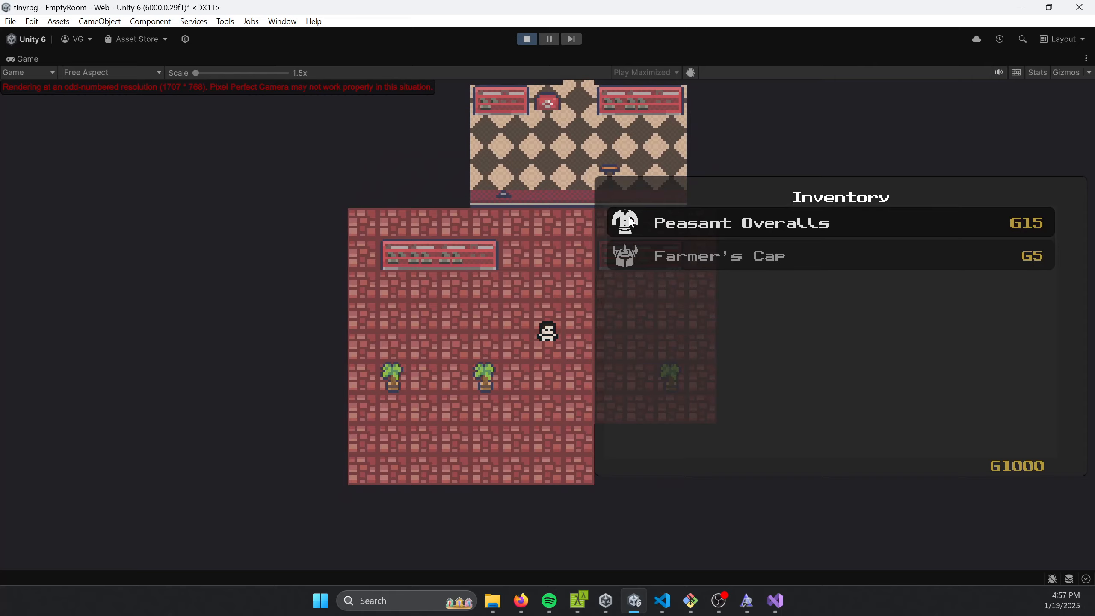
{"action": "left_click", "coordinate": [703, 260]}
{"action": "left_click", "coordinate": [710, 225]}
{"action": "key", "text": "i"}
- Walk the player up to the bell on the counter, ring it, and walk back along the counter
{"action": "key", "text": "w"}
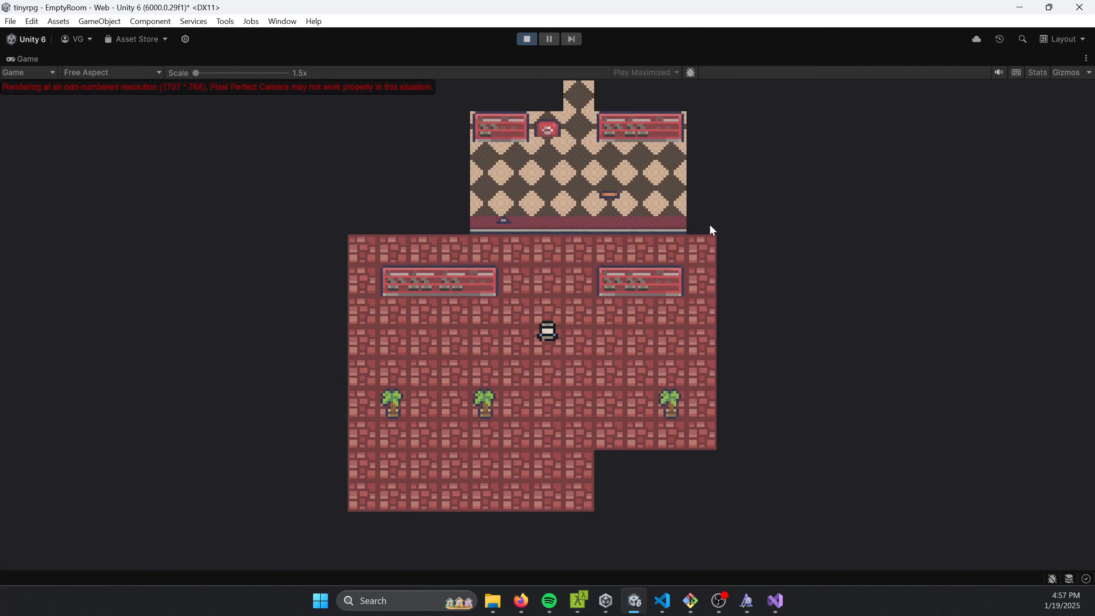
{"action": "key", "text": "w"}
{"action": "key", "text": "a"}
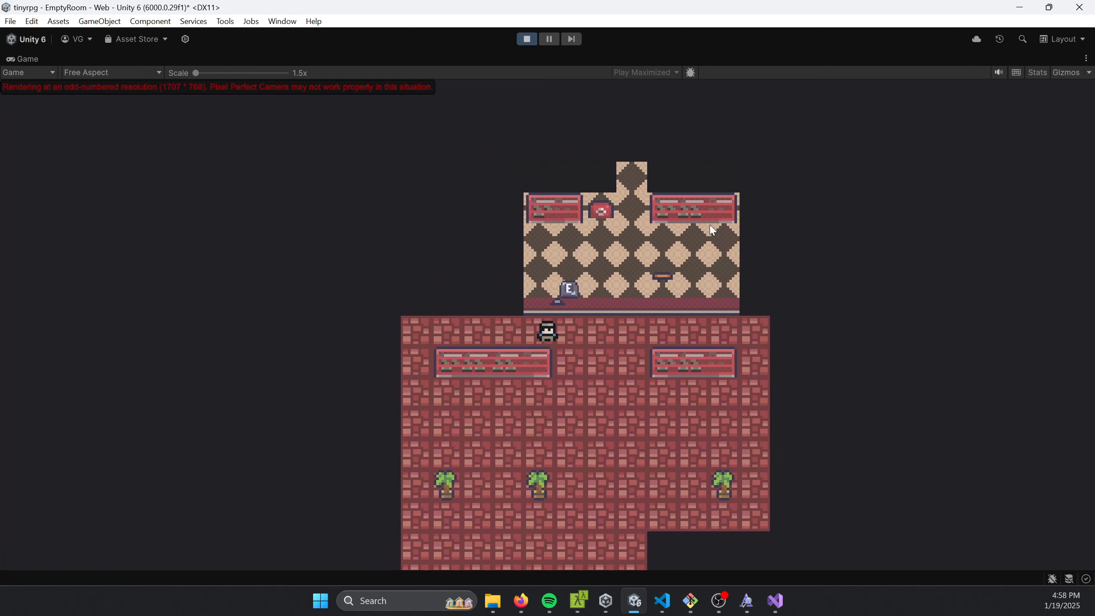
{"action": "key", "text": "e"}
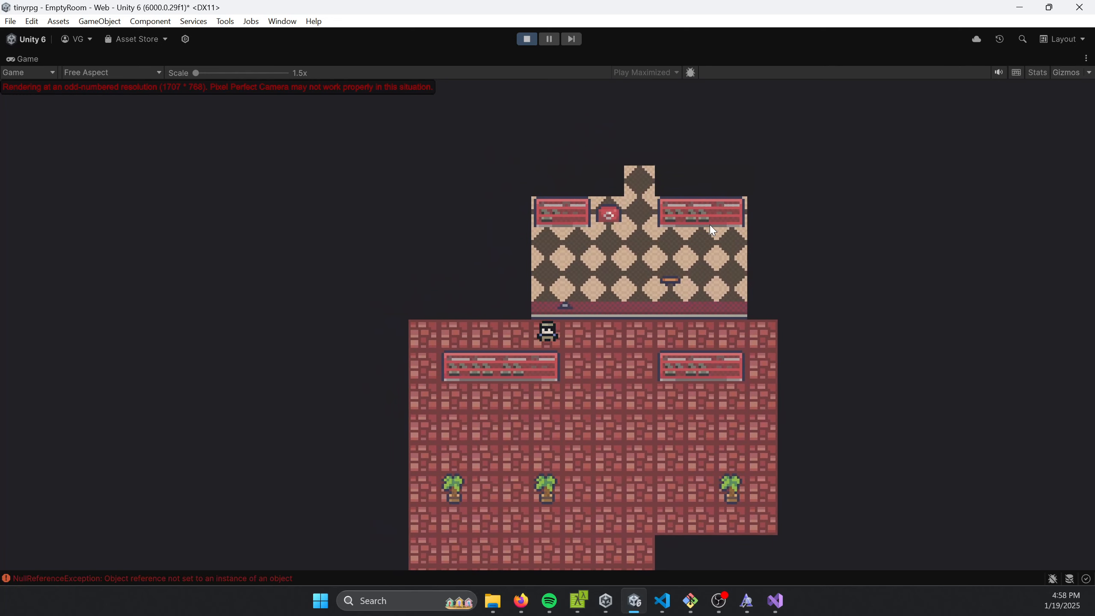
{"action": "key", "text": "d"}
{"action": "key", "text": "s"}
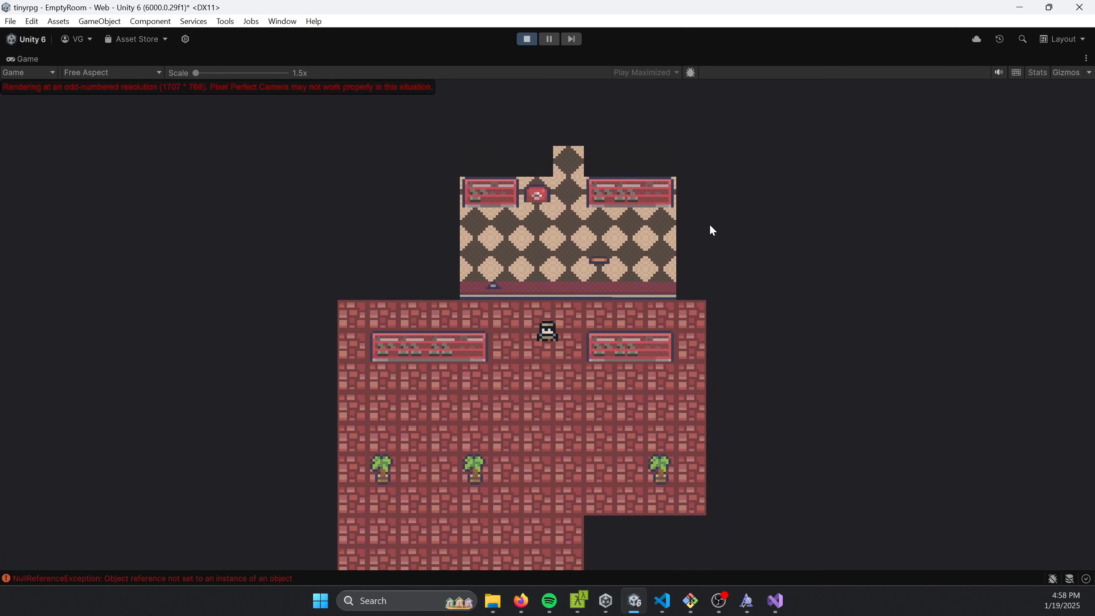
{"action": "key", "text": "w"}
{"action": "key", "text": "d"}
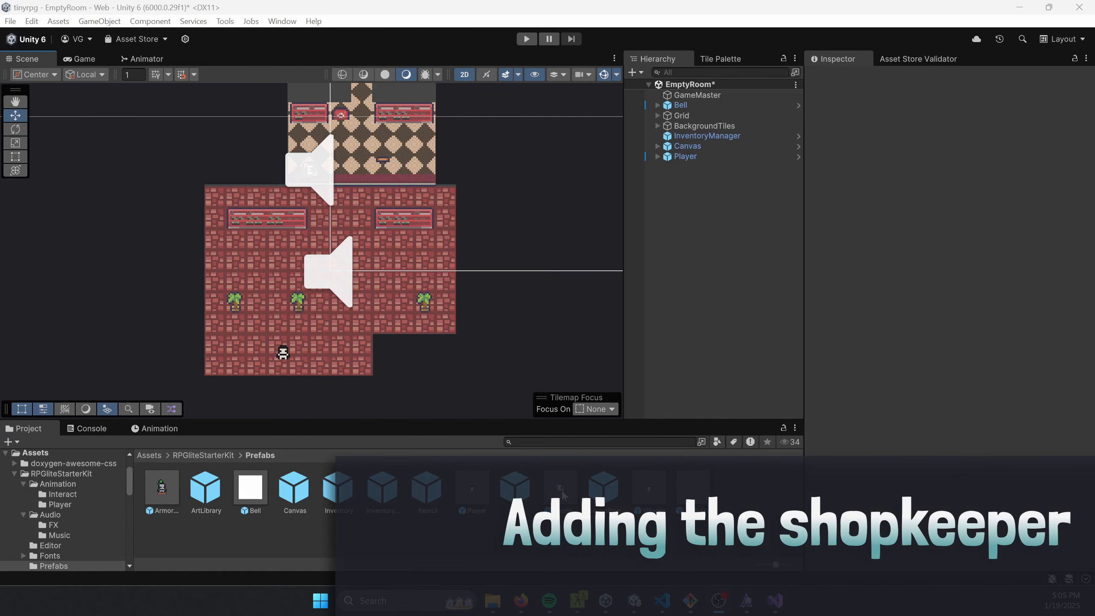
- Place the Shopkeeper prefab behind the counter in the checkered room, at about X 0.17, Y 0.62
{"action": "left_click_drag", "start_coordinate": [563, 495], "coordinate": [360, 163]}
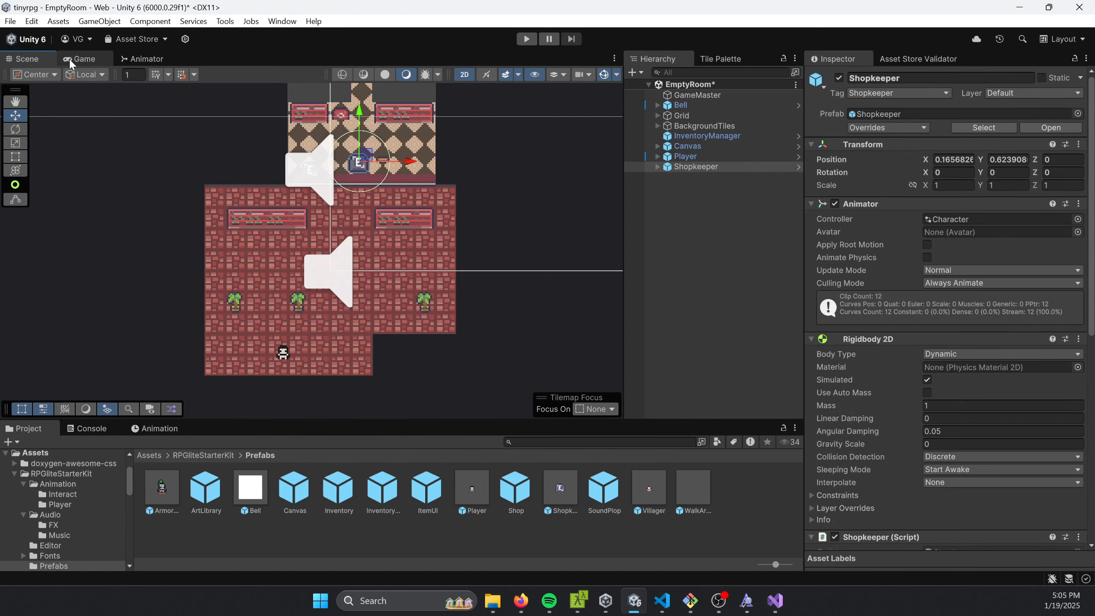
- Run the game, walk the player to the counter facing the shopkeeper, and open the shop
{"action": "left_click", "coordinate": [528, 40]}
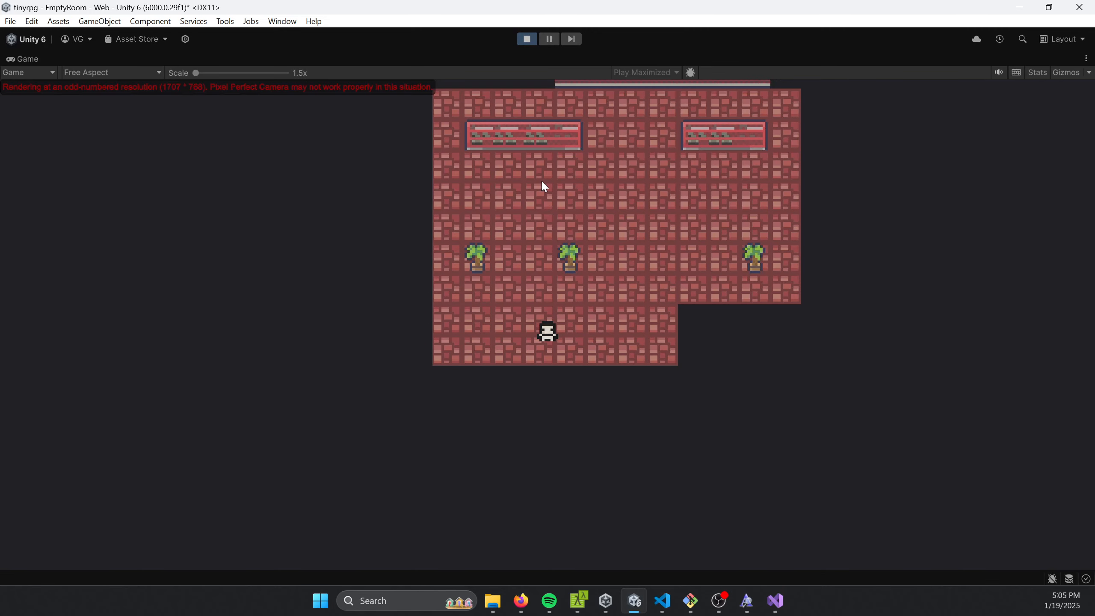
{"action": "key", "text": "w"}
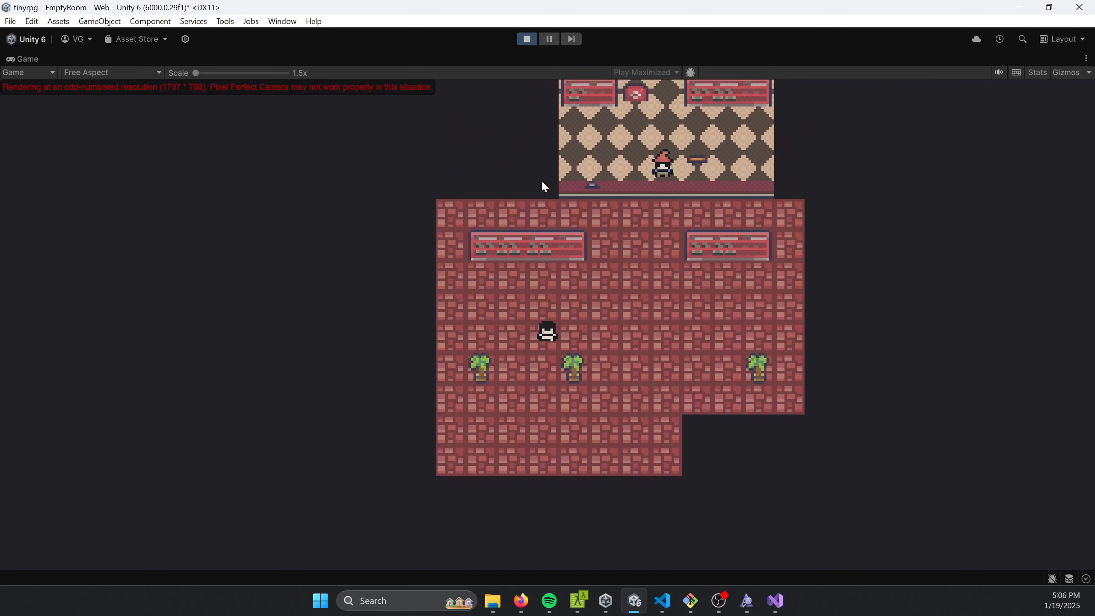
{"action": "key", "text": "d"}
{"action": "key", "text": "w"}
{"action": "key", "text": "d"}
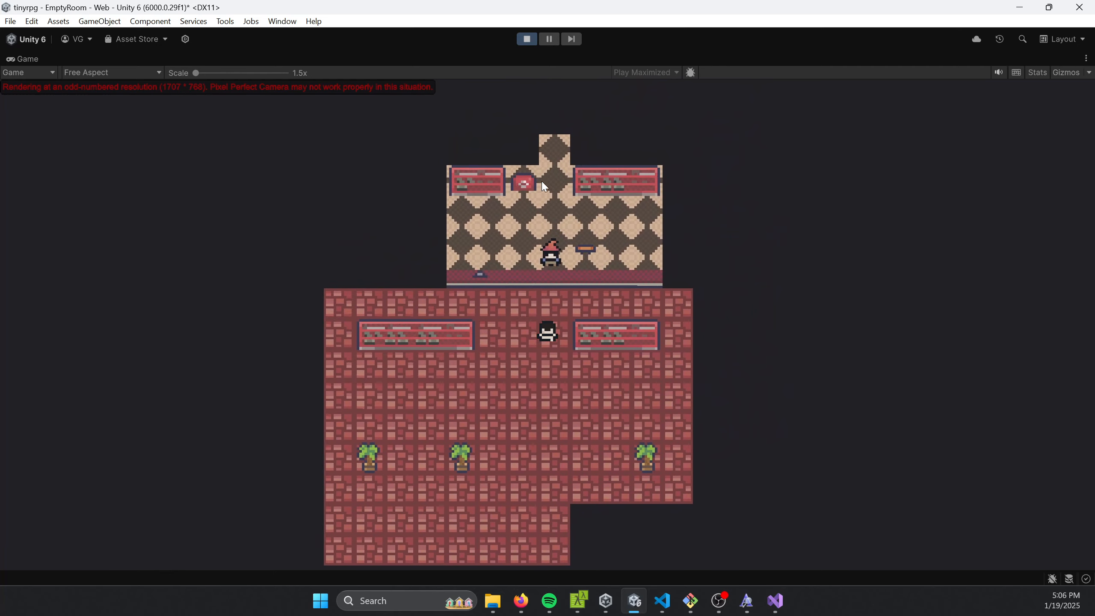
{"action": "key", "text": "w"}
{"action": "left_click", "coordinate": [556, 274]}
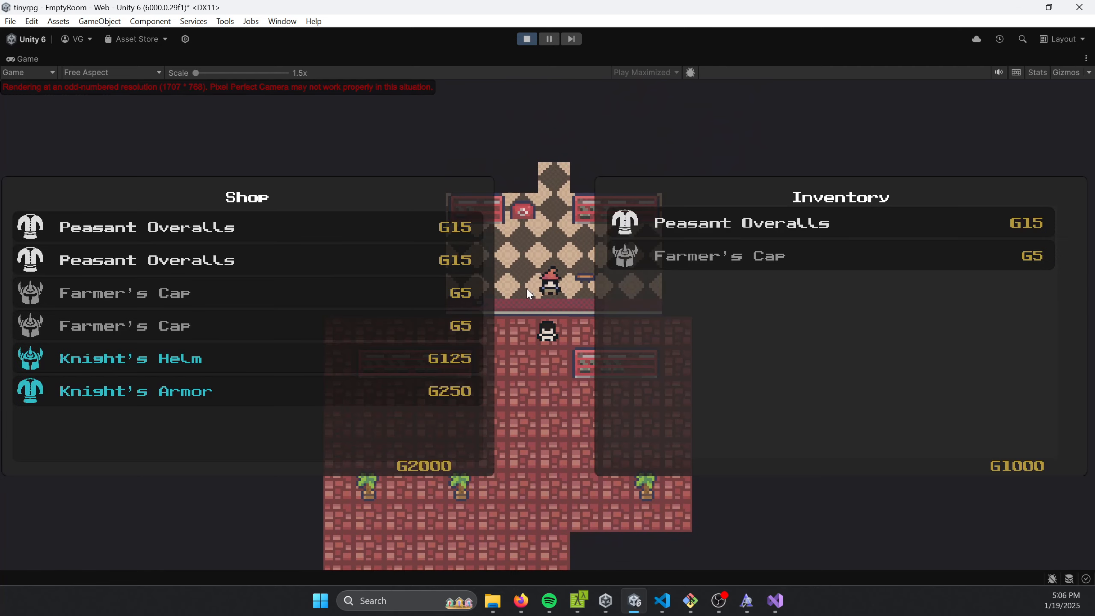
- Buy the Knight's Helm, the Knight's Armor and one Farmer's Cap from the shop, and close it
{"action": "left_click", "coordinate": [363, 348]}
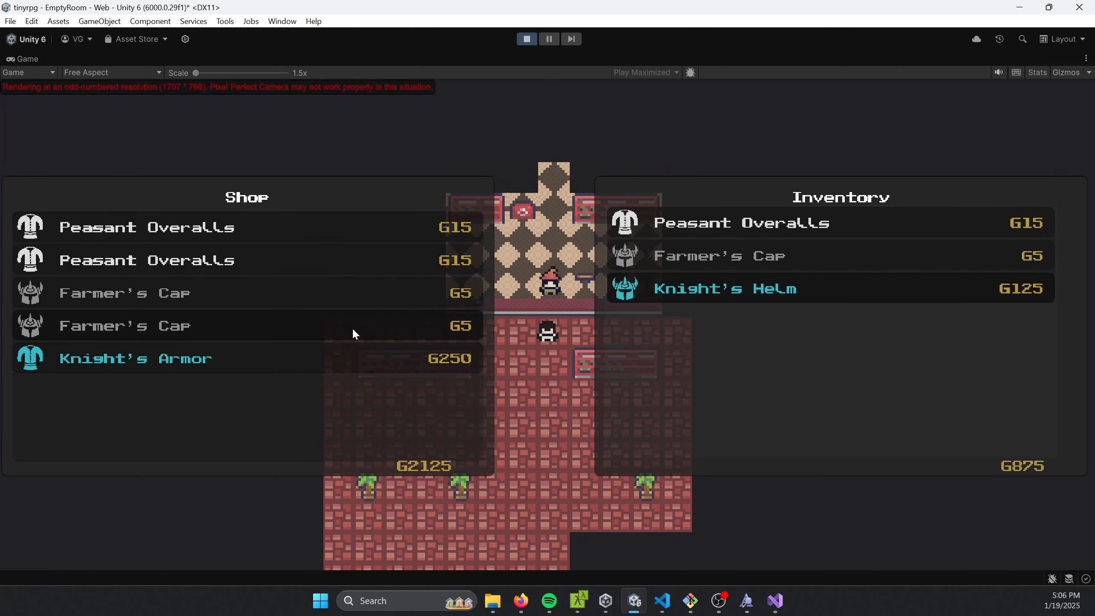
{"action": "left_click", "coordinate": [358, 350]}
{"action": "left_click", "coordinate": [354, 328]}
{"action": "key", "text": "i"}
- Open the player's inventory, equip the purchased Farmer's Cap and the Knight's Armor, and close it
{"action": "key", "text": "i"}
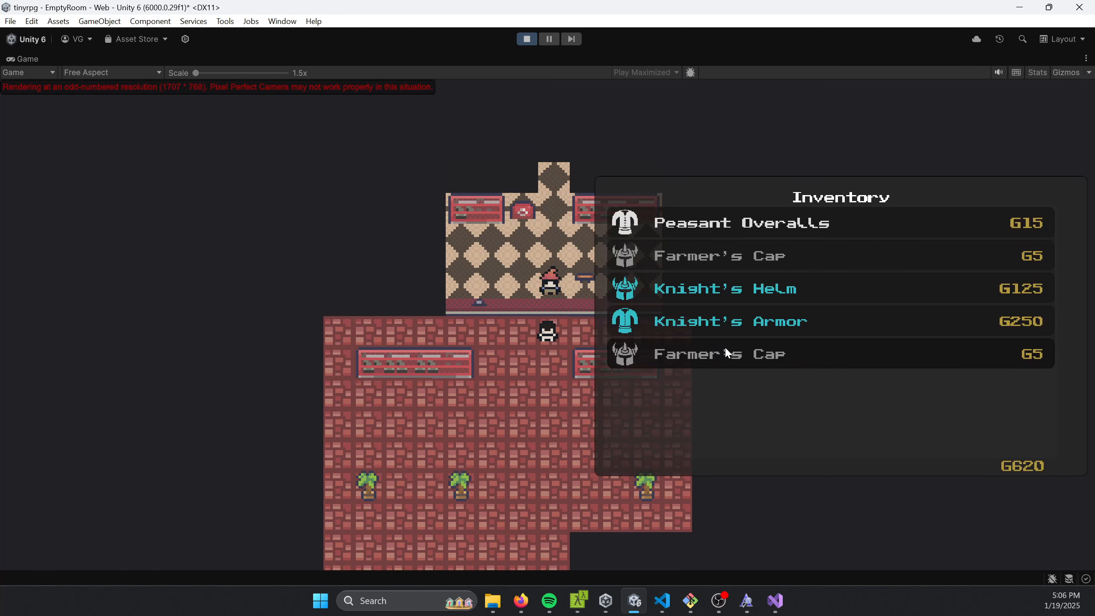
{"action": "left_click", "coordinate": [725, 353]}
{"action": "left_click", "coordinate": [729, 330]}
{"action": "key", "text": "i"}
- Walk the player away from the counter and stop the running game
{"action": "key", "text": "s"}
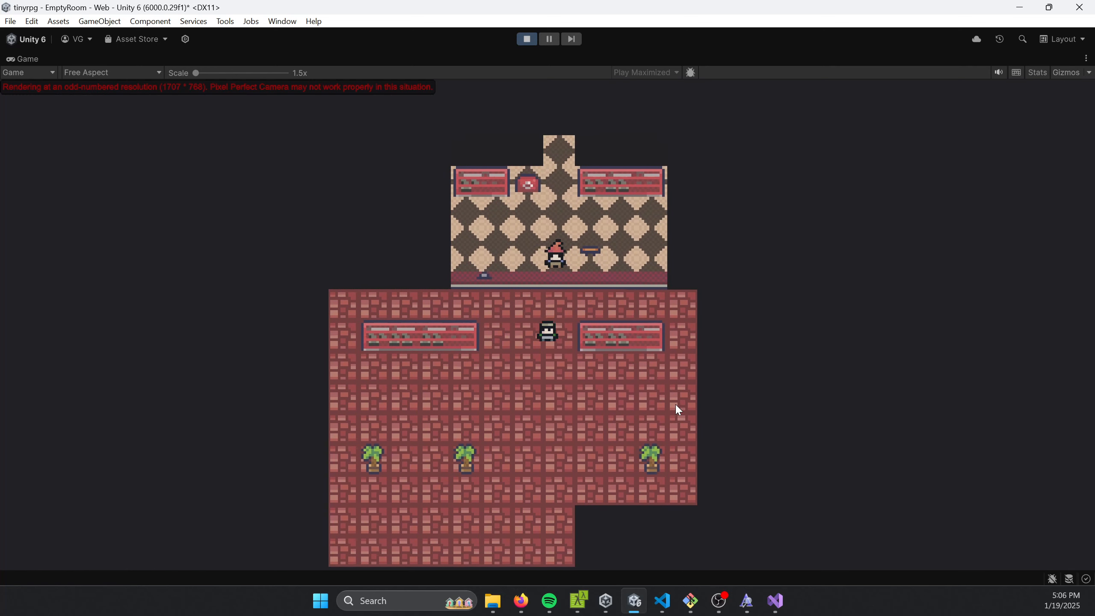
{"action": "key", "text": "a"}
{"action": "key", "text": "ctrl+p"}
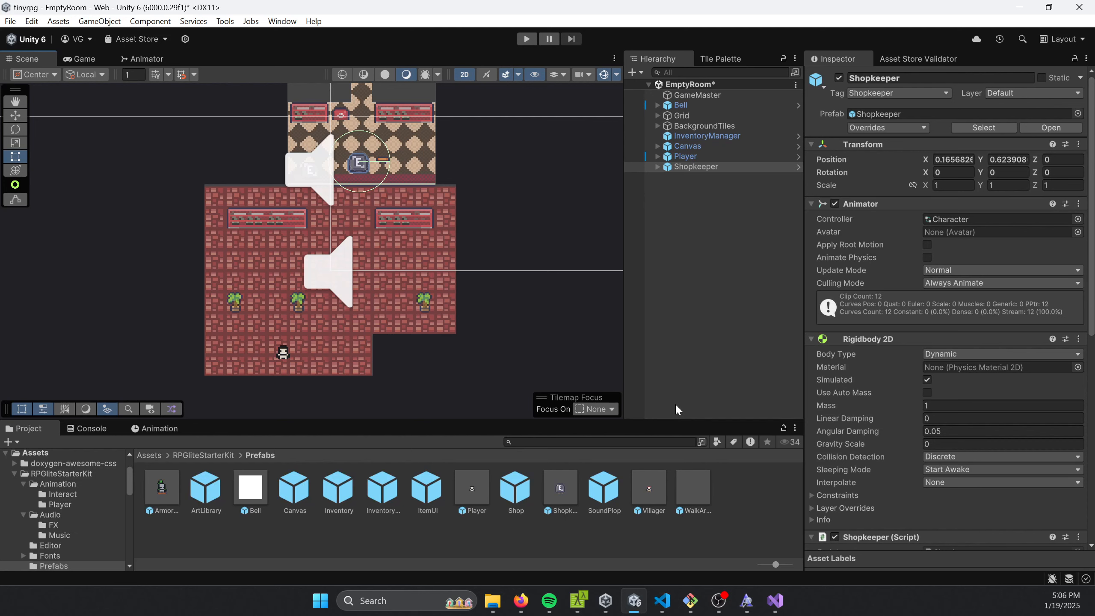
- Move the Shopkeeper above the doorway at the back of the checkered room, to X 0.212, Y 1.153
{"action": "middle_click_drag", "start_coordinate": [378, 205], "coordinate": [397, 259]}
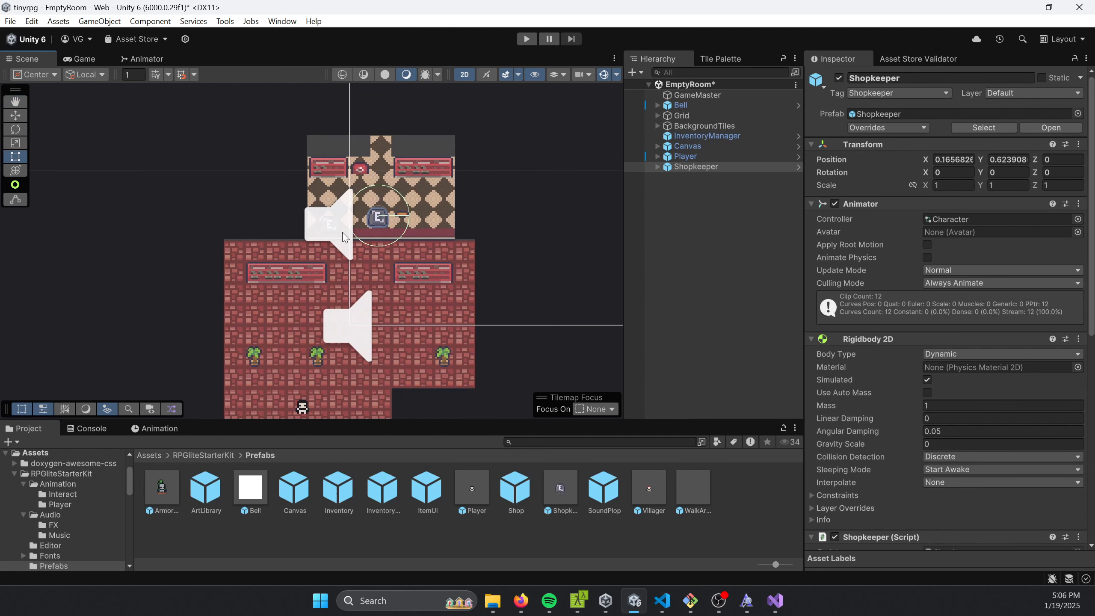
{"action": "key", "text": "w"}
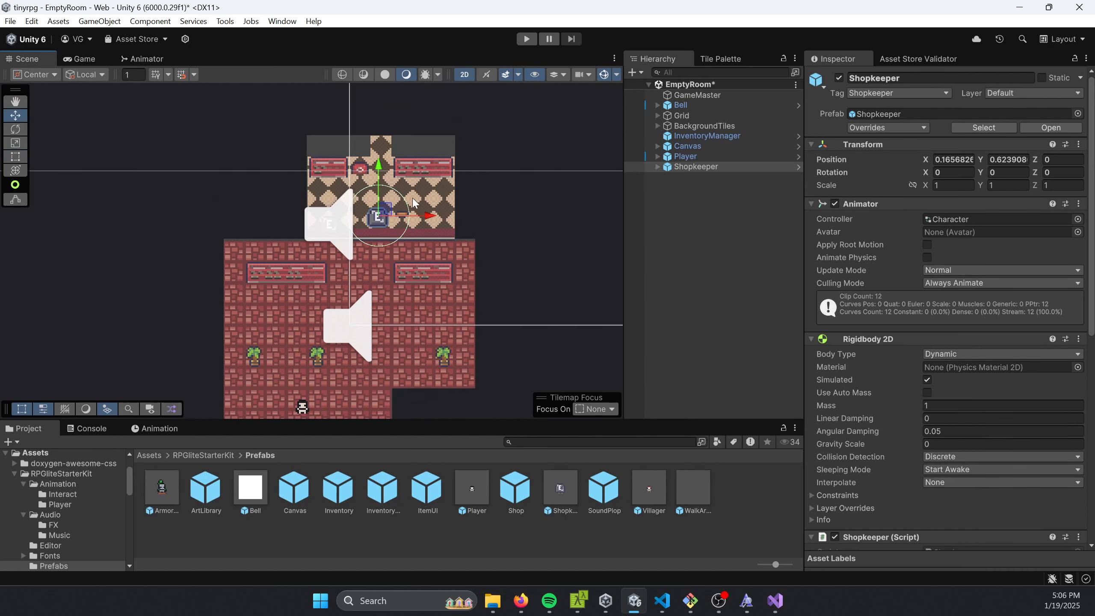
{"action": "left_click_drag", "start_coordinate": [378, 176], "coordinate": [390, 72]}
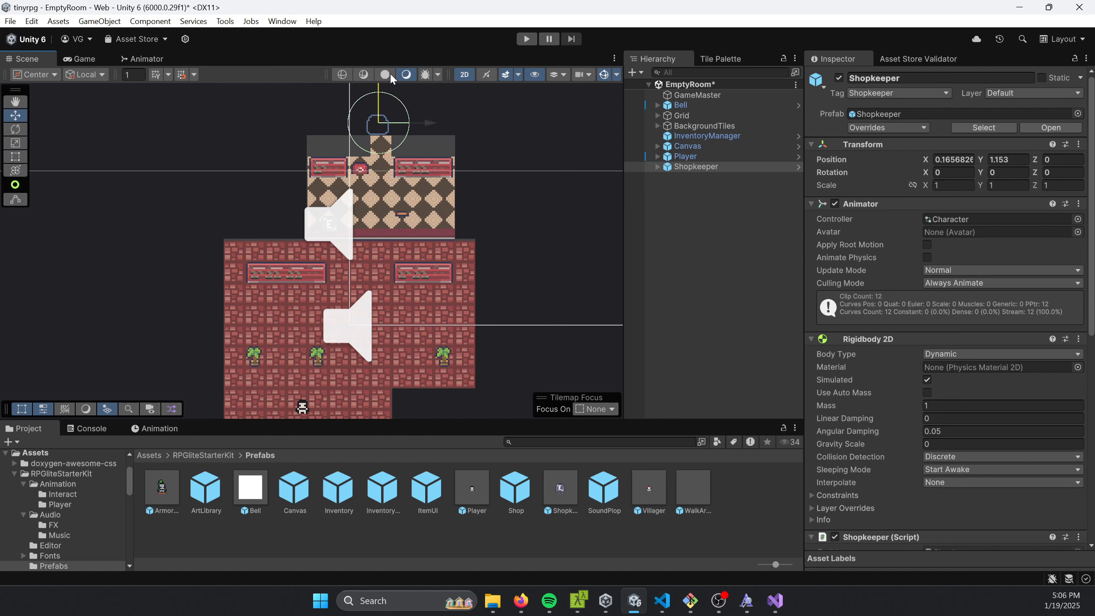
{"action": "left_click_drag", "start_coordinate": [428, 122], "coordinate": [436, 122]}
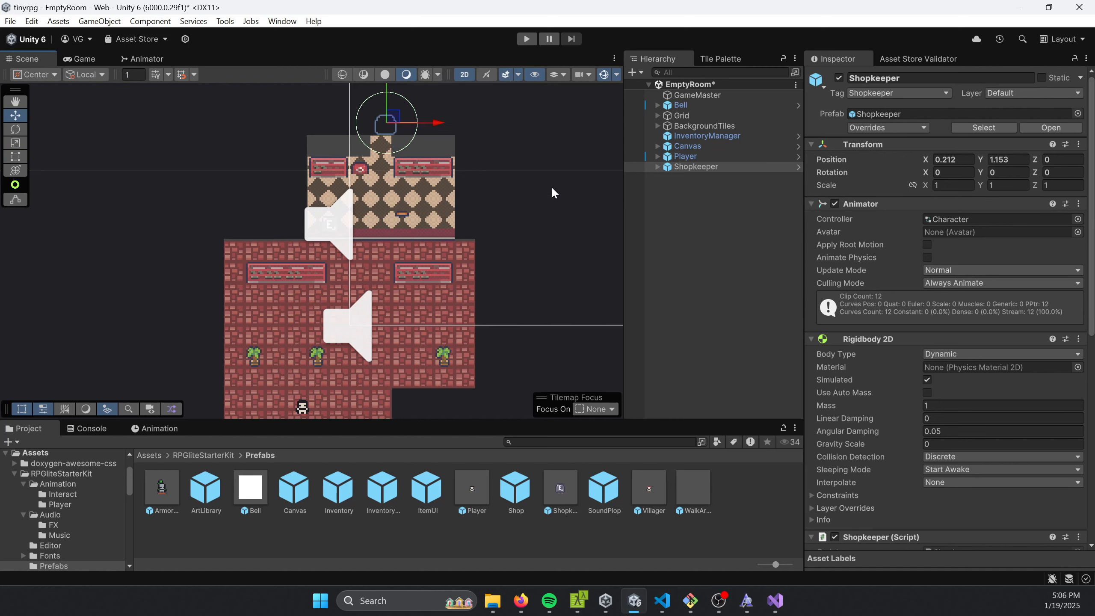
- Examine the script settings of the Shopkeeper and the Bell, including the bell's Shopkeeper Target
{"action": "scroll", "coordinate": [972, 361], "scroll_direction": "down", "scroll_amount": 3}
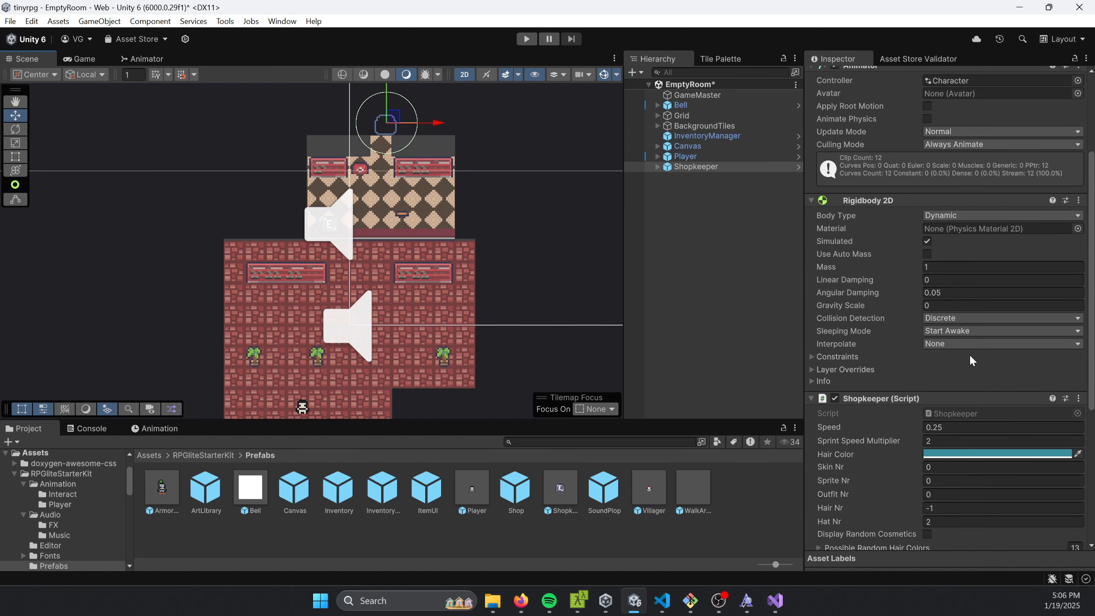
{"action": "left_click", "coordinate": [697, 108]}
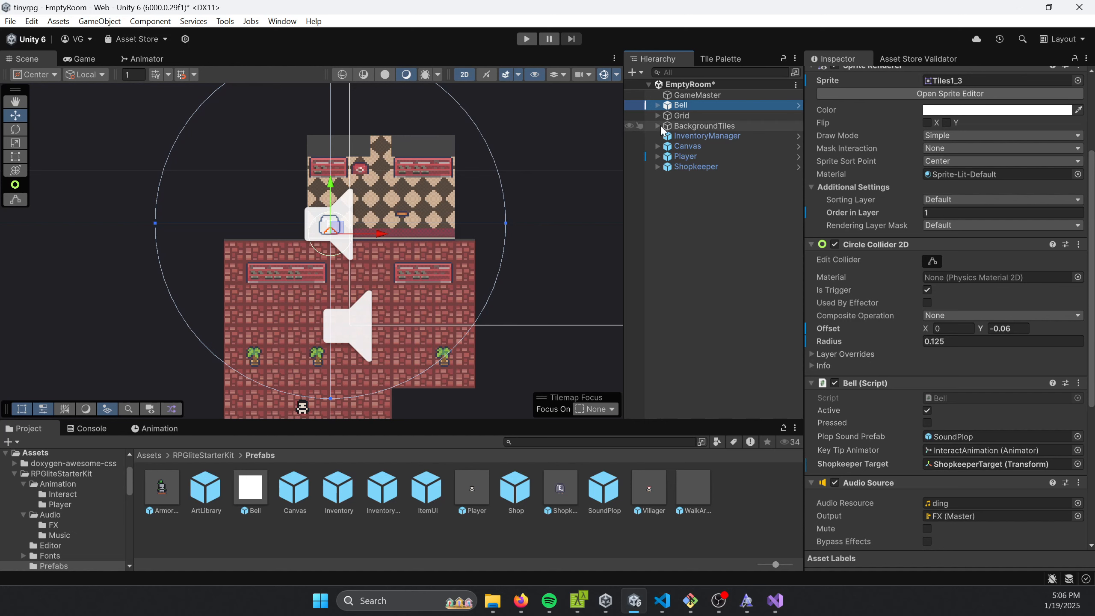
{"action": "left_click", "coordinate": [696, 166]}
{"action": "left_click", "coordinate": [682, 106]}
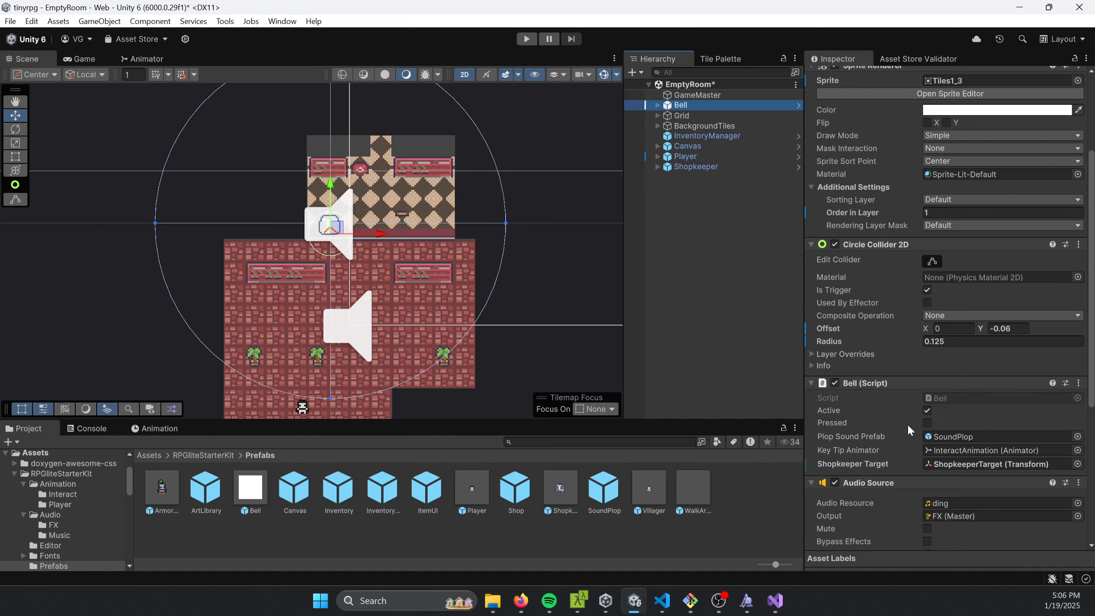
{"action": "scroll", "coordinate": [907, 424], "scroll_direction": "down", "scroll_amount": 3}
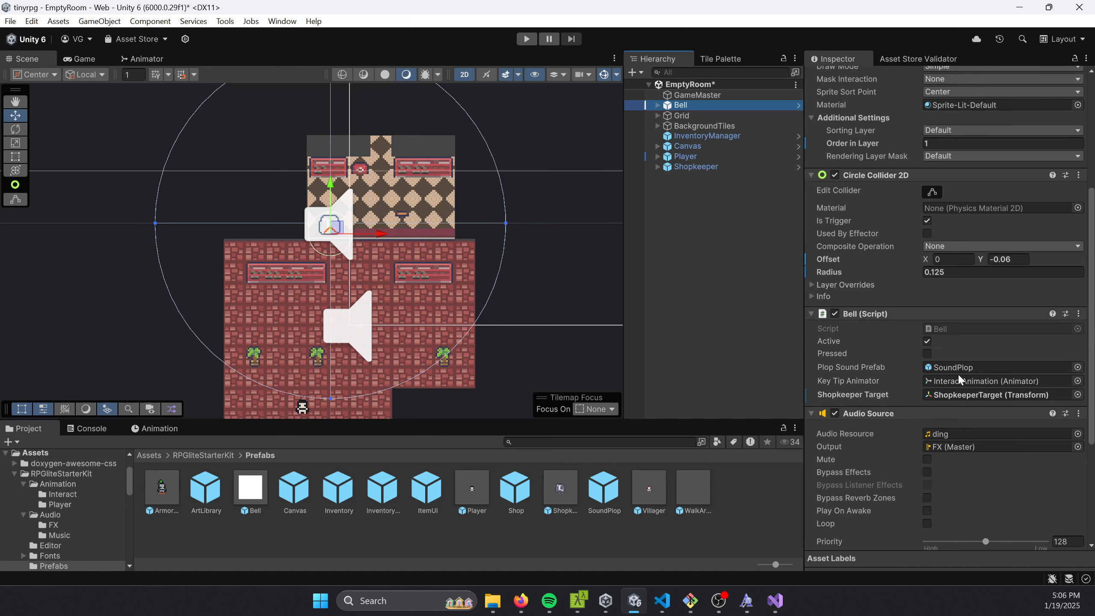
{"action": "left_click", "coordinate": [712, 166]}
- Run the game and walk the player up to the shop counter to bring the shopkeeper in
{"action": "left_click", "coordinate": [526, 39]}
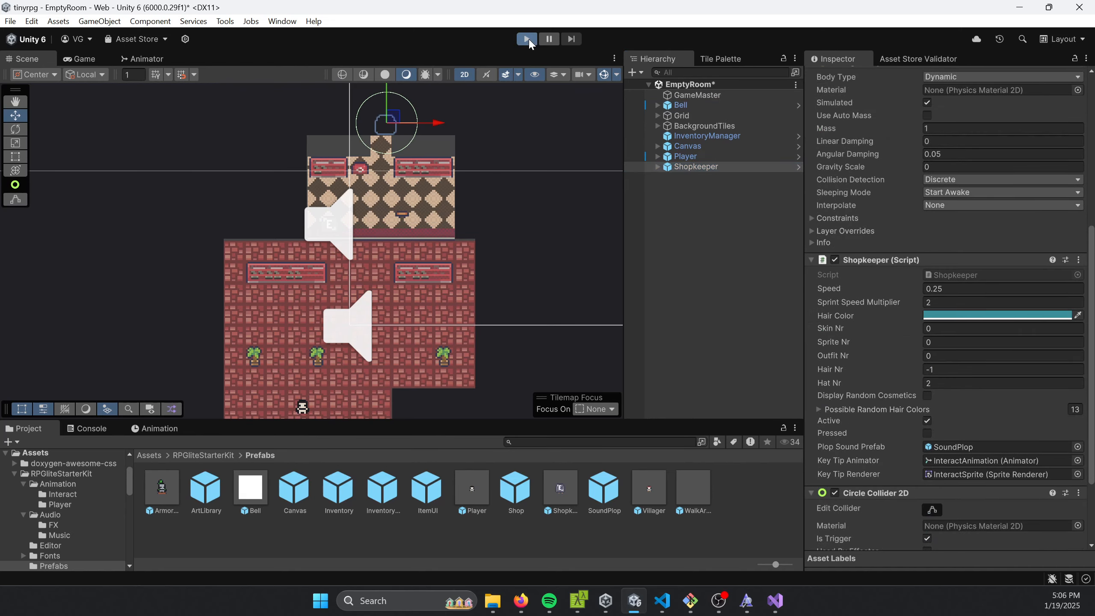
{"action": "key", "text": "w"}
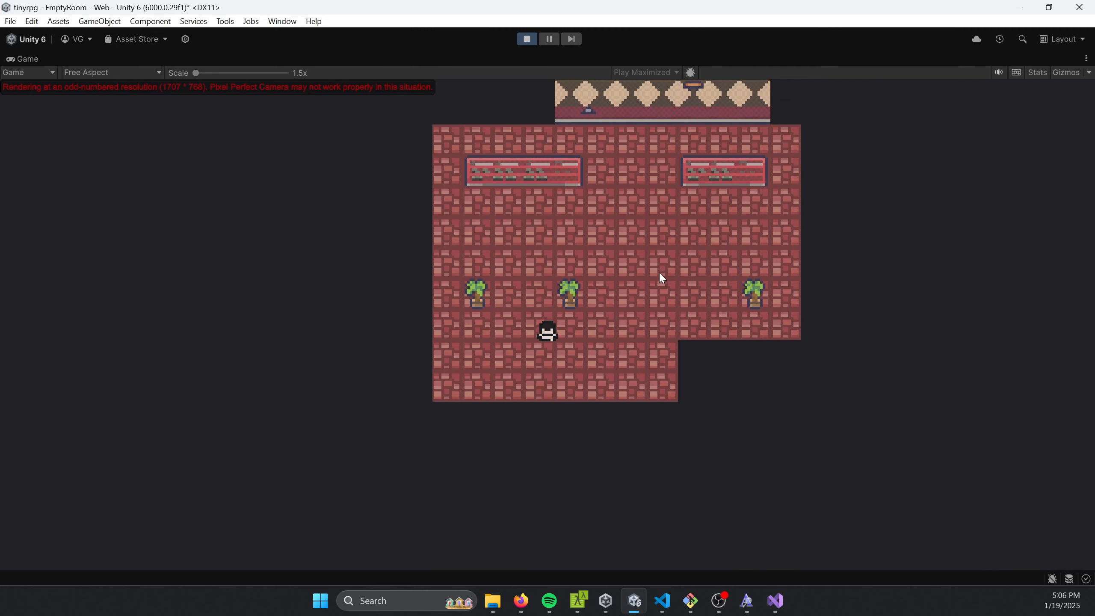
{"action": "key", "text": "a"}
{"action": "key", "text": "d"}
{"action": "key", "text": "w"}
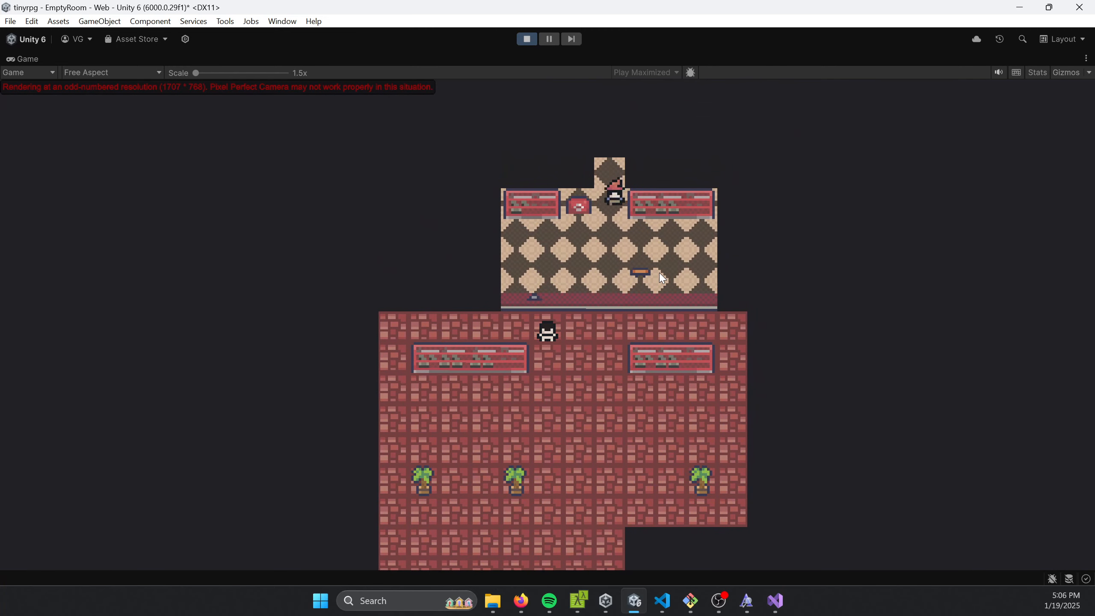
{"action": "key", "text": "d"}
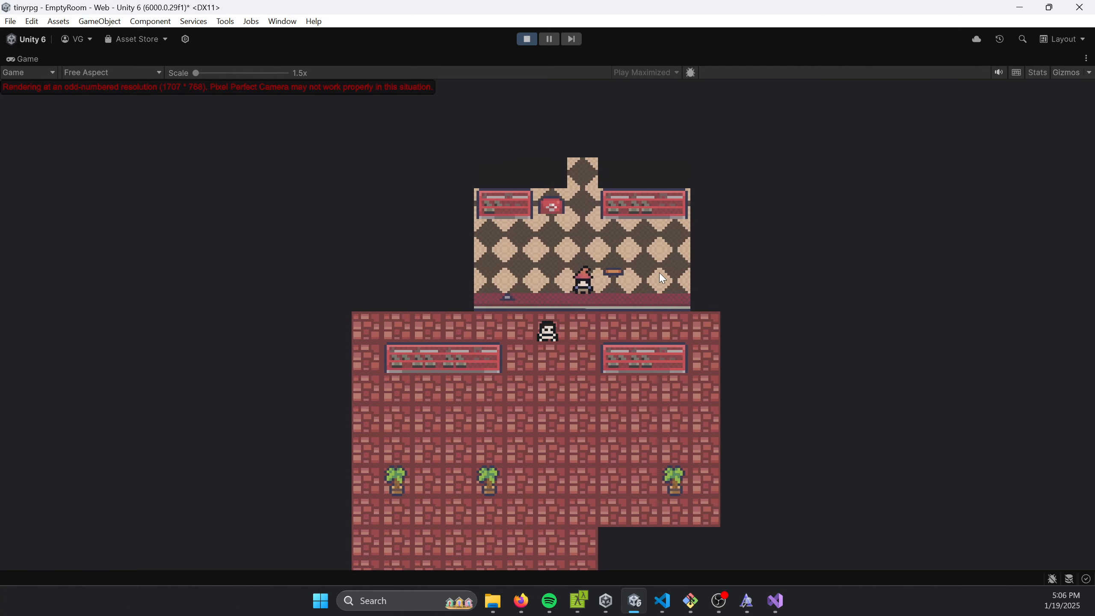
- Talk to the shopkeeper, buy the Knight's Helm and the Knight's Armor, and close the shop
{"action": "key", "text": "w"}
{"action": "key", "text": "e"}
{"action": "left_click", "coordinate": [248, 345]}
{"action": "left_click", "coordinate": [248, 344]}
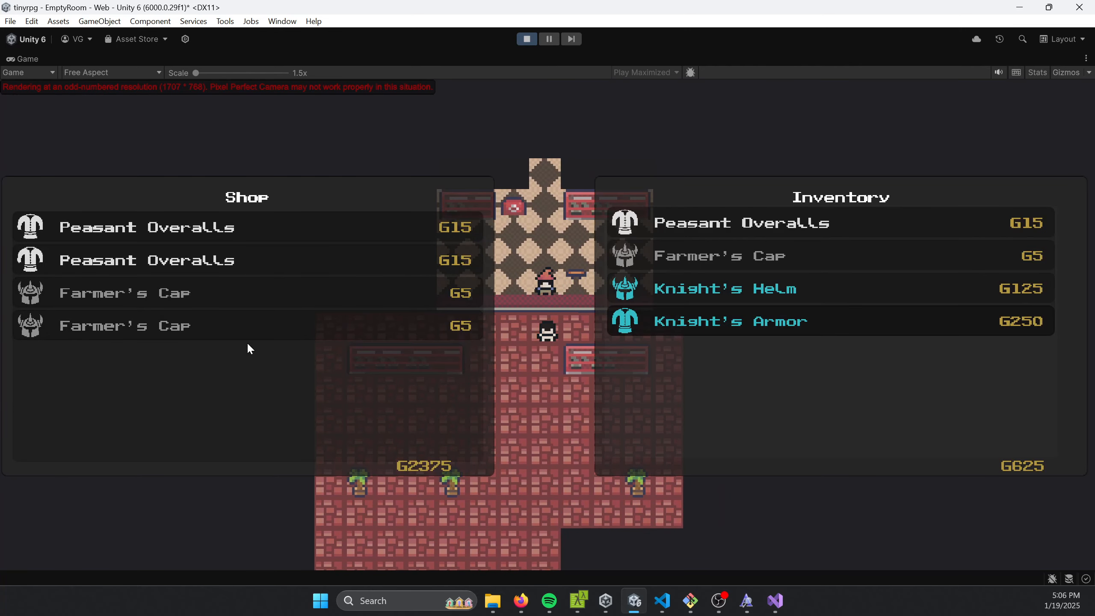
{"action": "key", "text": "Escape"}
- Equip the Knight's Armor and the Knight's Helm from the player's inventory, close it, and stop the running game
{"action": "key", "text": "s"}
{"action": "key", "text": "i"}
{"action": "left_click", "coordinate": [709, 329]}
{"action": "left_click", "coordinate": [717, 293]}
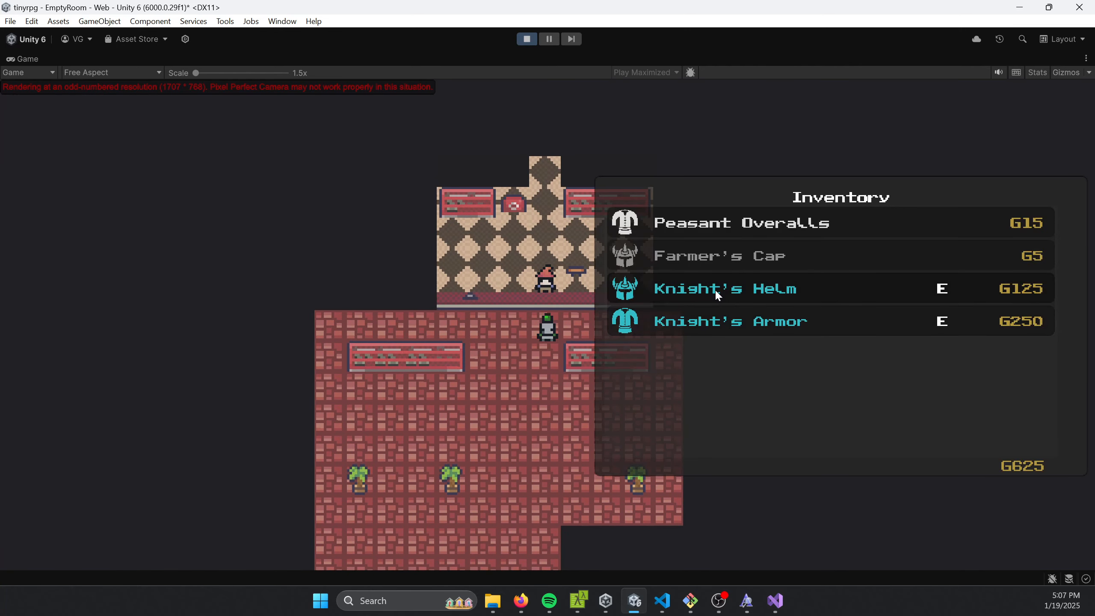
{"action": "key", "text": "i"}
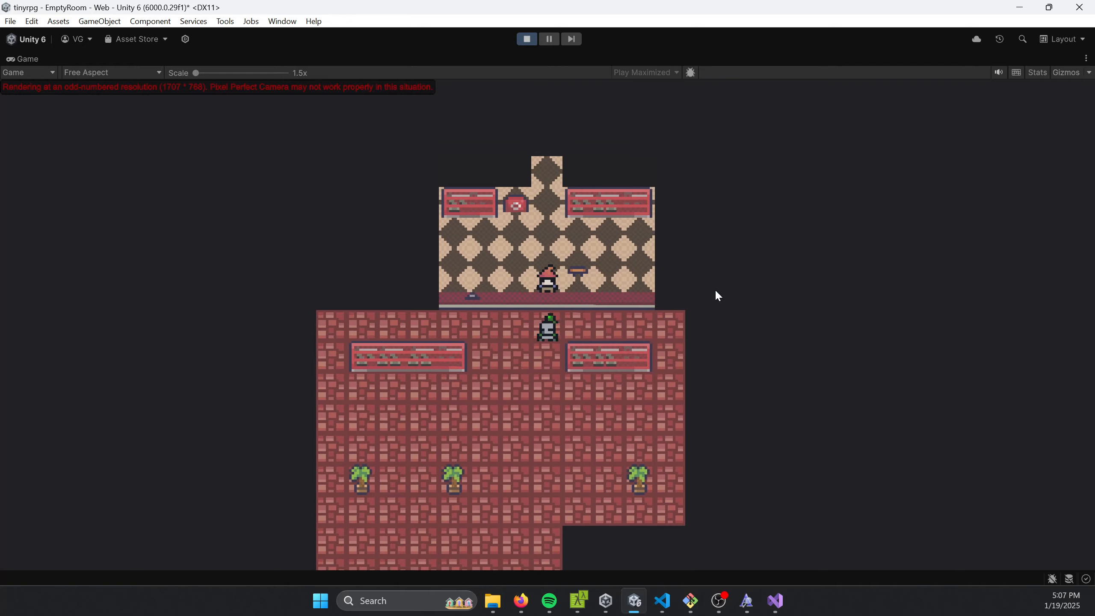
{"action": "key", "text": "ctrl+p"}
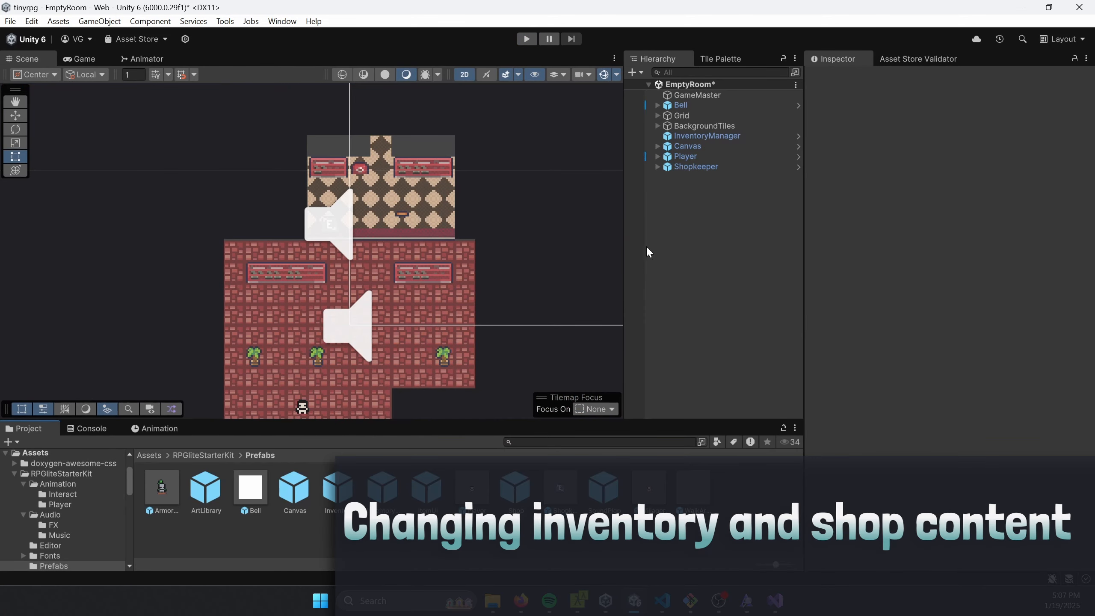
- Add two more entries to the Item Ids list of the Inventory object under Canvas
{"action": "left_click", "coordinate": [686, 147]}
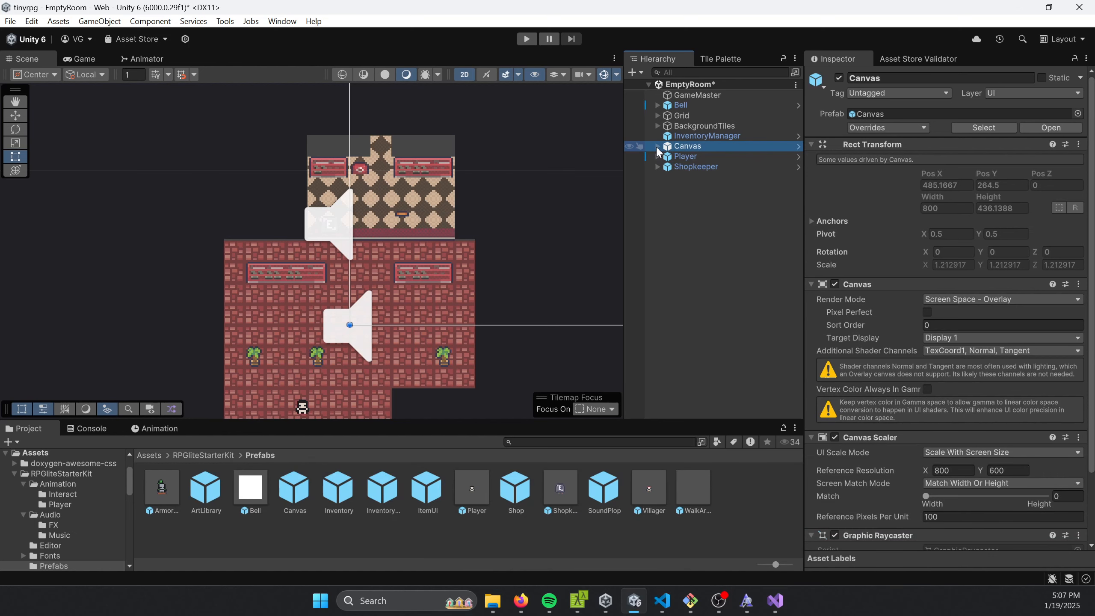
{"action": "left_click", "coordinate": [656, 146]}
{"action": "left_click", "coordinate": [690, 156]}
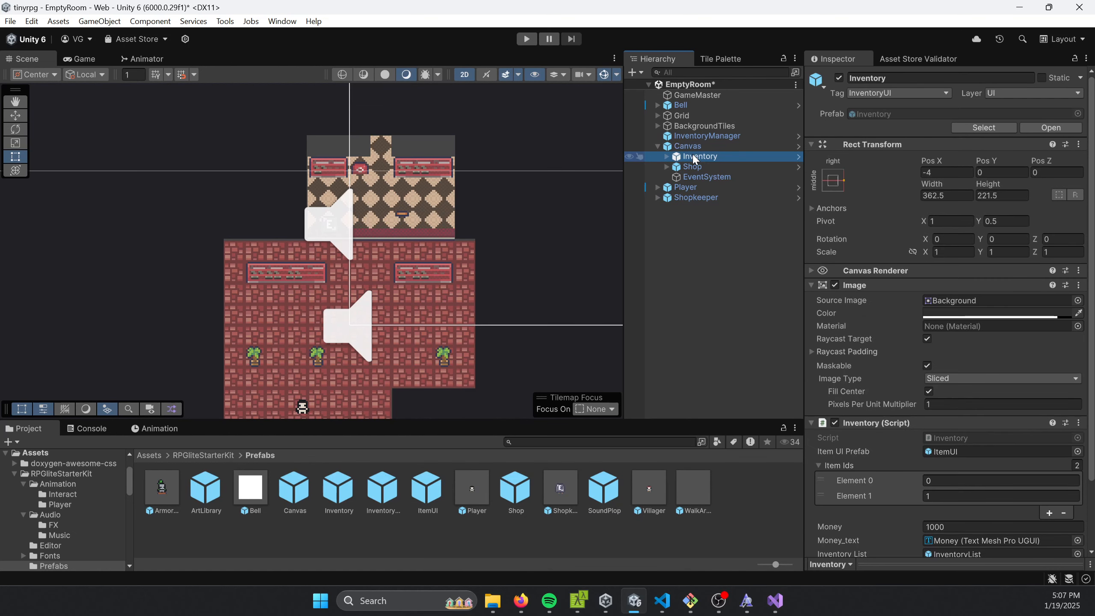
{"action": "scroll", "coordinate": [850, 282], "scroll_direction": "down", "scroll_amount": 3}
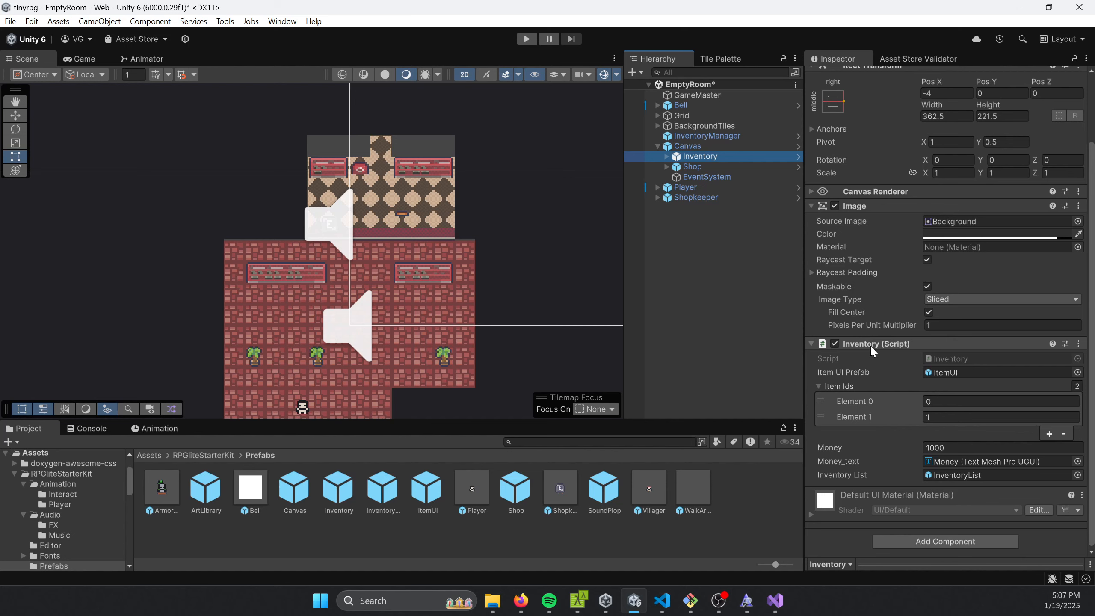
{"action": "left_click", "coordinate": [1049, 433]}
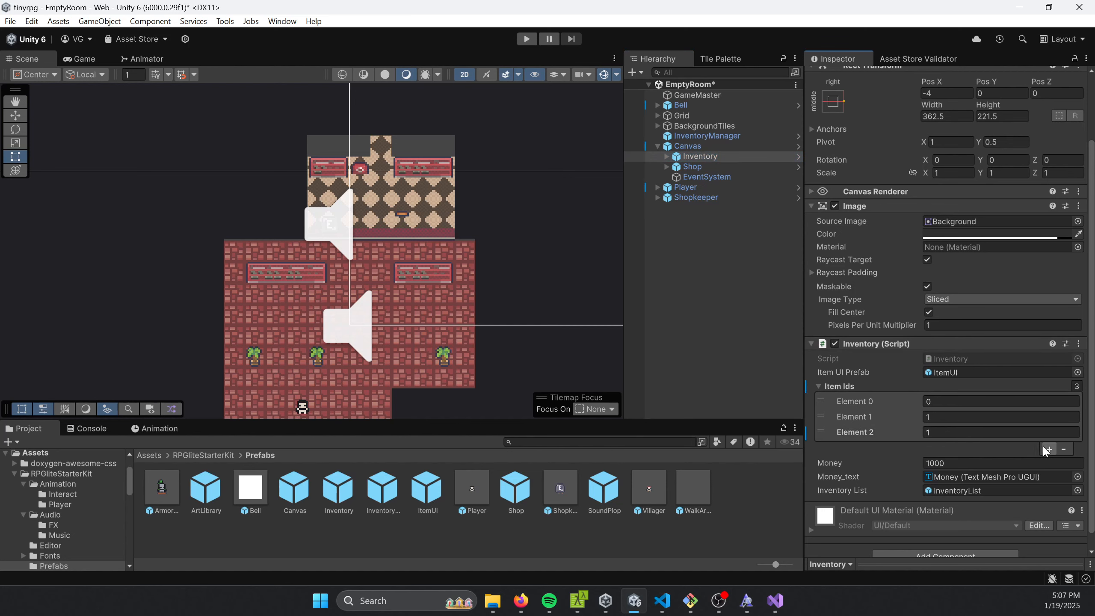
{"action": "left_click", "coordinate": [1049, 450]}
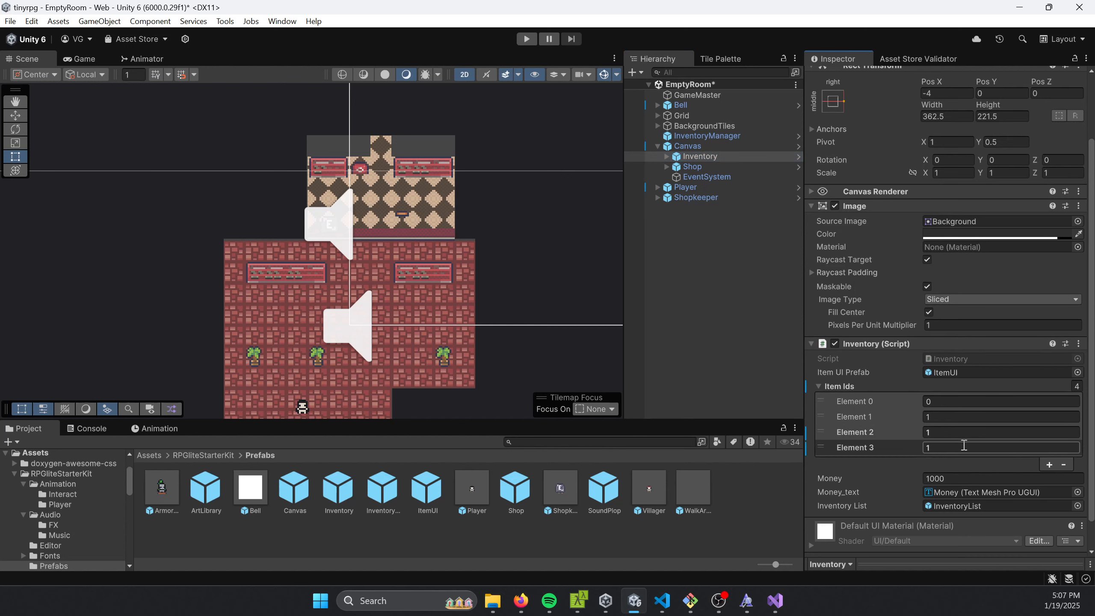
- Set Element 3 of the Inventory's Item Ids to 2
{"action": "left_click", "coordinate": [904, 416]}
{"action": "left_click", "coordinate": [942, 446]}
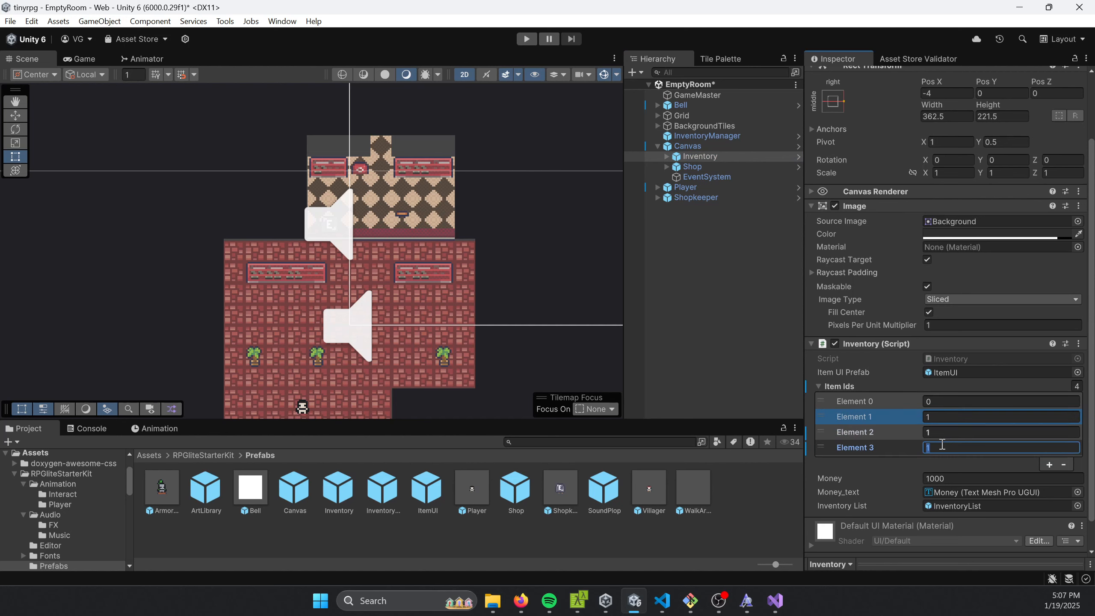
{"action": "type", "text": "2"}
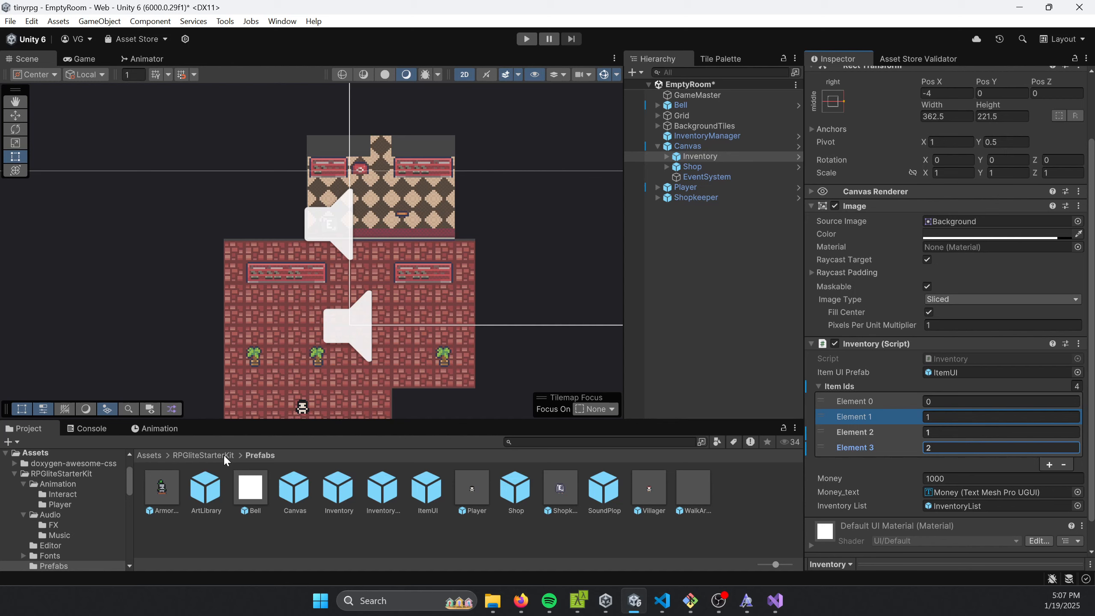
- Open the Items file from the RPGliteStarterKit Resources folder in Notepad++ and look up the entry with itemId 2
{"action": "left_click", "coordinate": [189, 453]}
{"action": "double_click", "coordinate": [377, 496]}
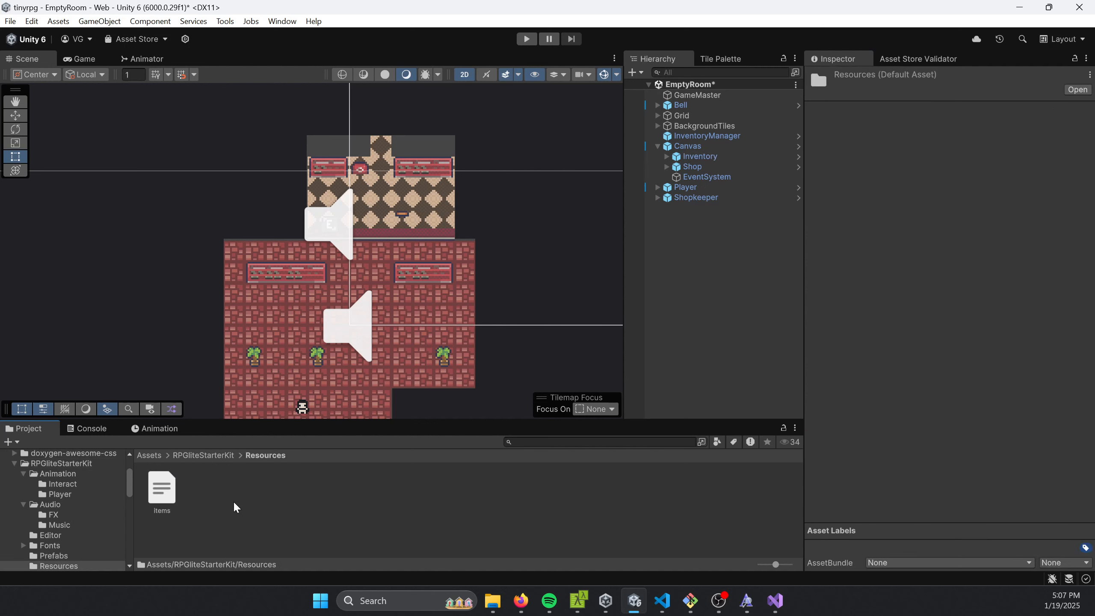
{"action": "left_click", "coordinate": [163, 496]}
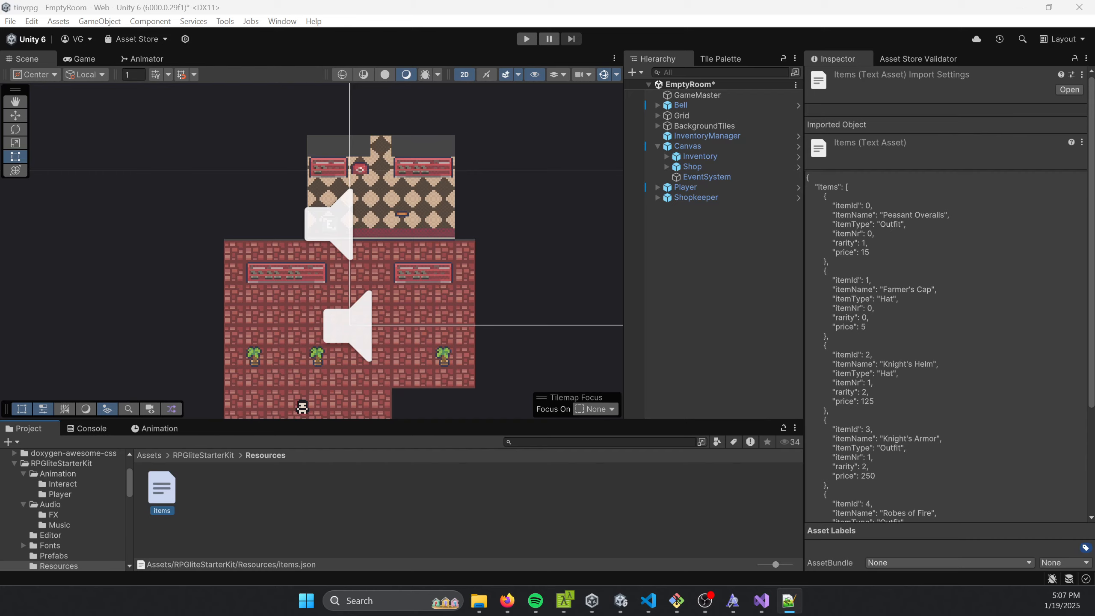
{"action": "left_click", "coordinate": [788, 601]}
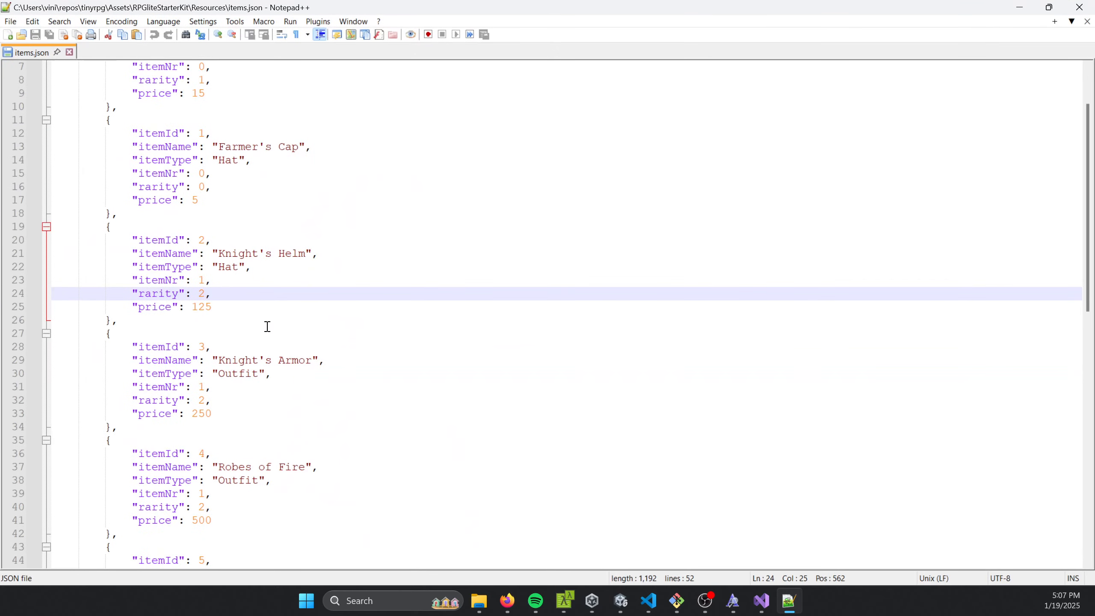
{"action": "scroll", "coordinate": [267, 327], "scroll_direction": "up", "scroll_amount": 2}
{"action": "left_click_drag", "start_coordinate": [176, 401], "coordinate": [131, 319]}
{"action": "left_click_drag", "start_coordinate": [212, 320], "coordinate": [132, 319]}
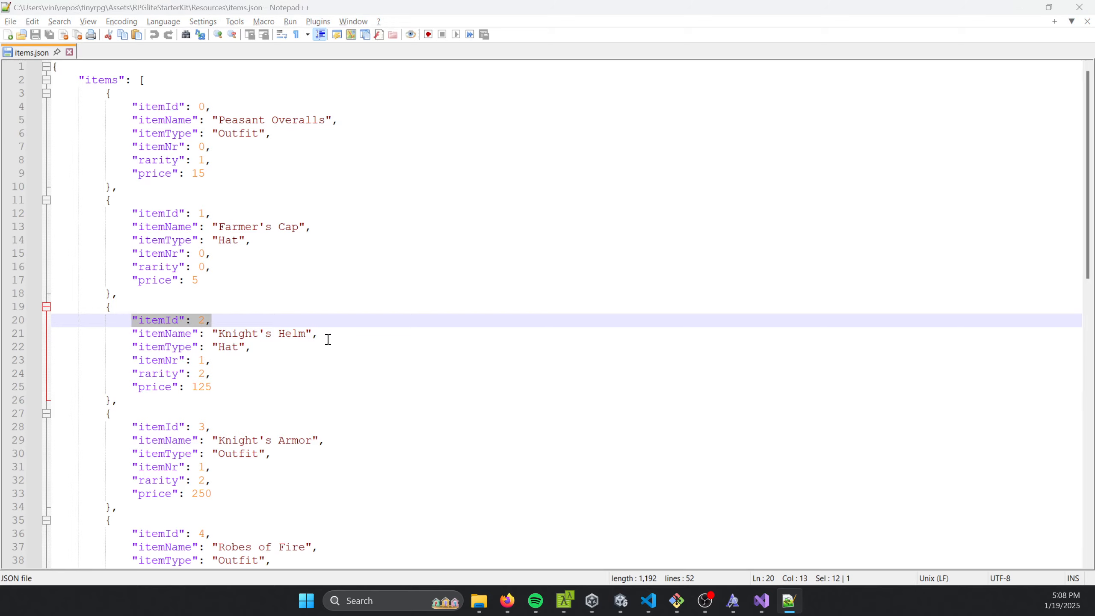
- Switch back to Unity and review the Item Ids entries of the Canvas's Inventory object
{"action": "key", "text": "alt+Tab"}
{"action": "left_click", "coordinate": [701, 156]}
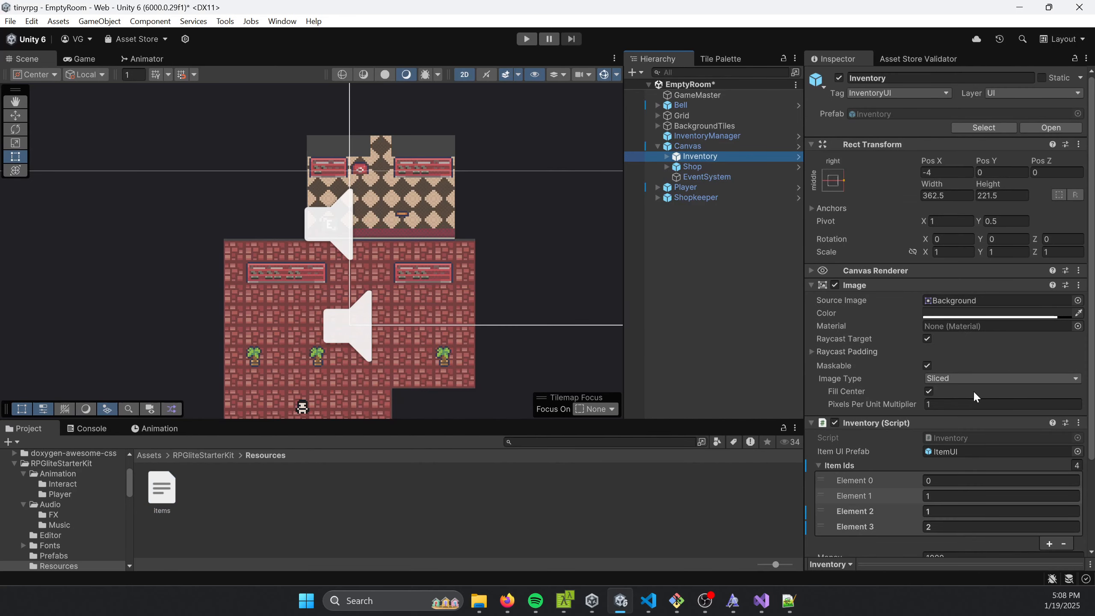
{"action": "scroll", "coordinate": [976, 396], "scroll_direction": "down", "scroll_amount": 3}
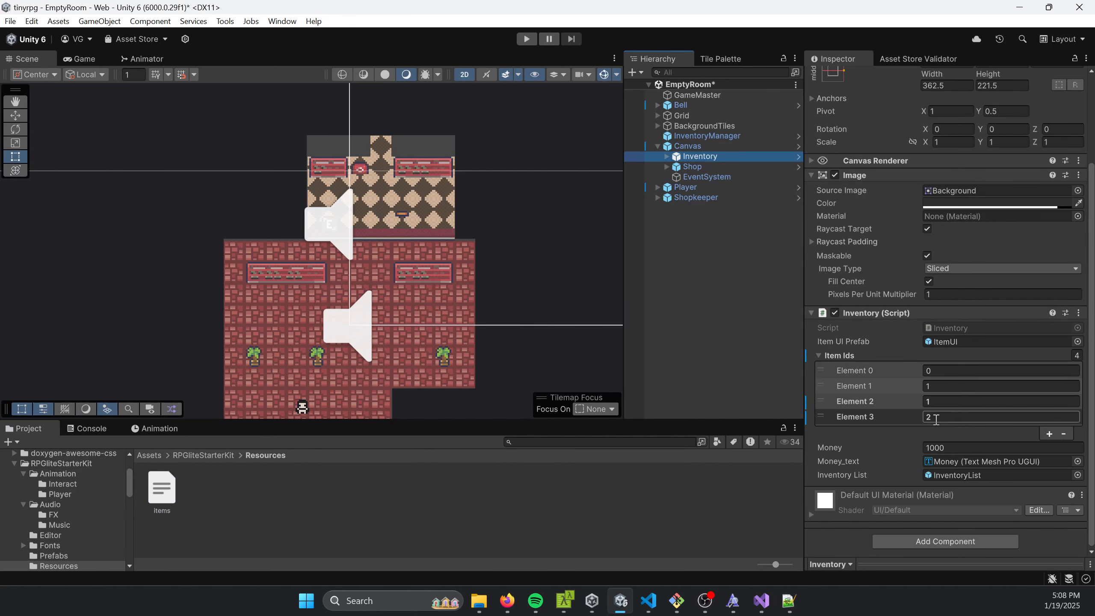
{"action": "left_click", "coordinate": [911, 421]}
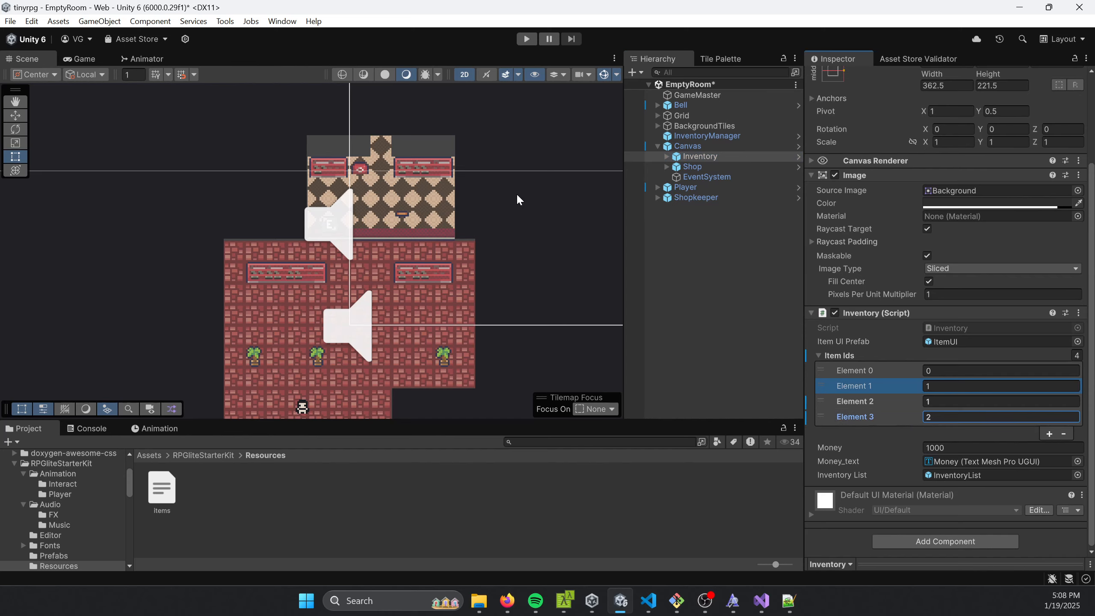
- Test the edited inventory in the running game by equipping the Knight's Helm and walking the player around, and stop the game
{"action": "left_click", "coordinate": [86, 57]}
{"action": "left_click", "coordinate": [527, 39]}
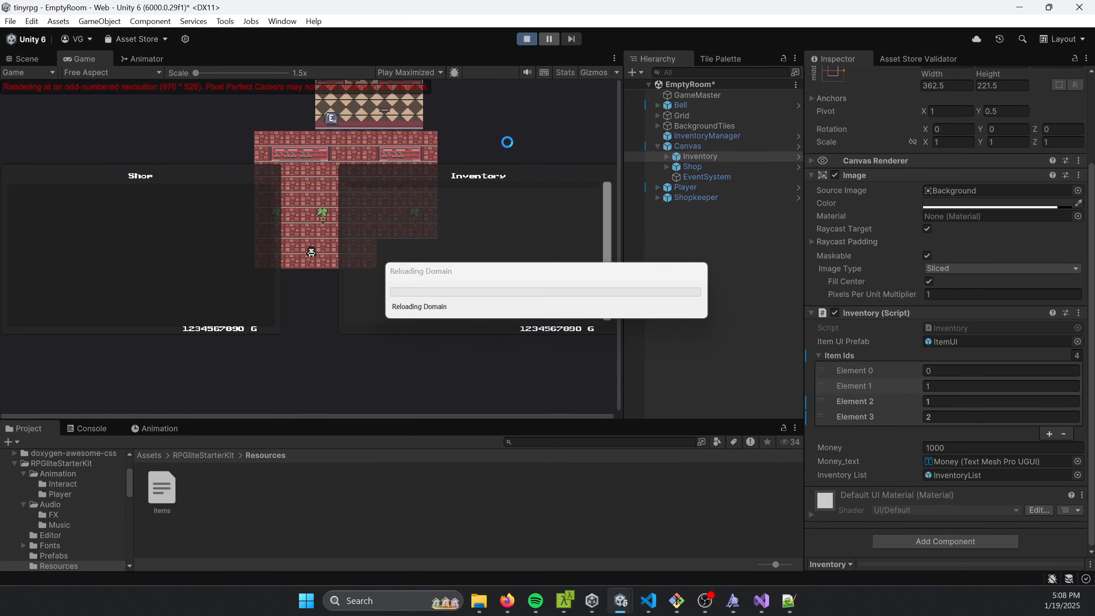
{"action": "key", "text": "i"}
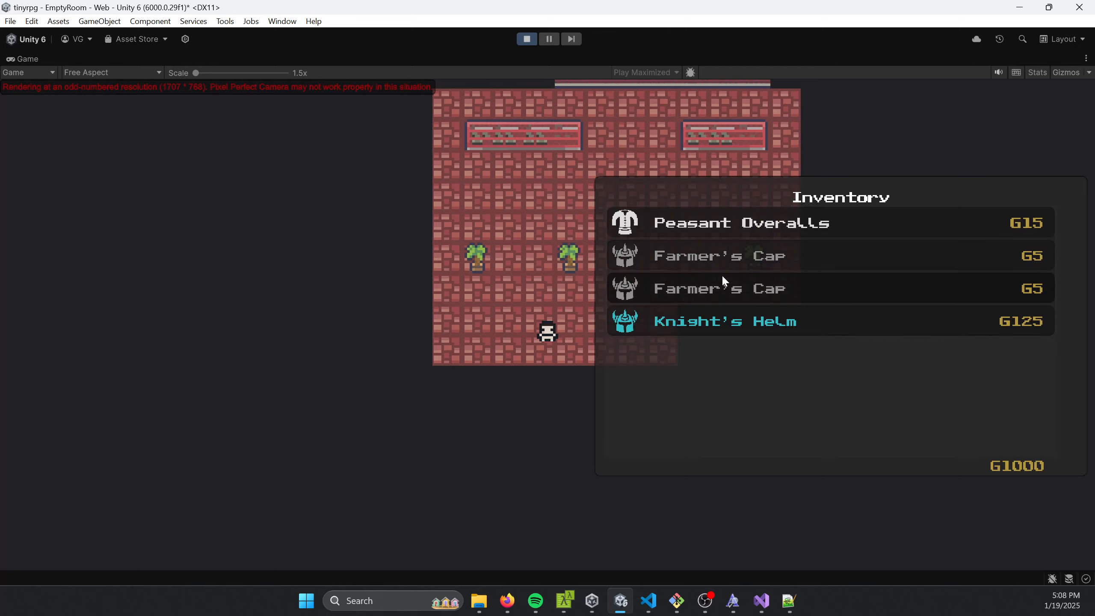
{"action": "key", "text": "d"}
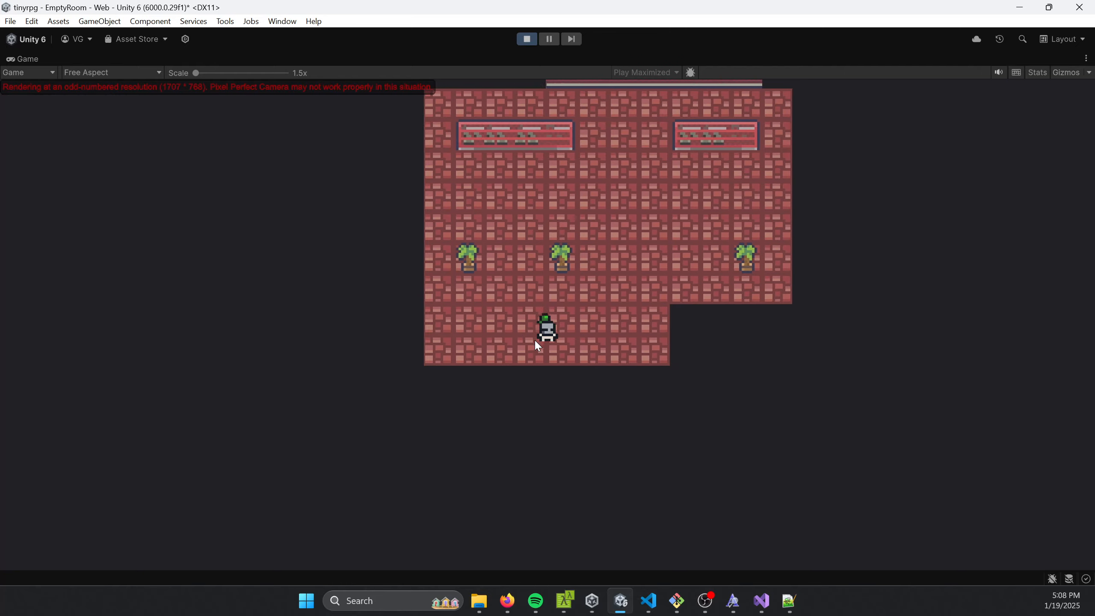
{"action": "key", "text": "w"}
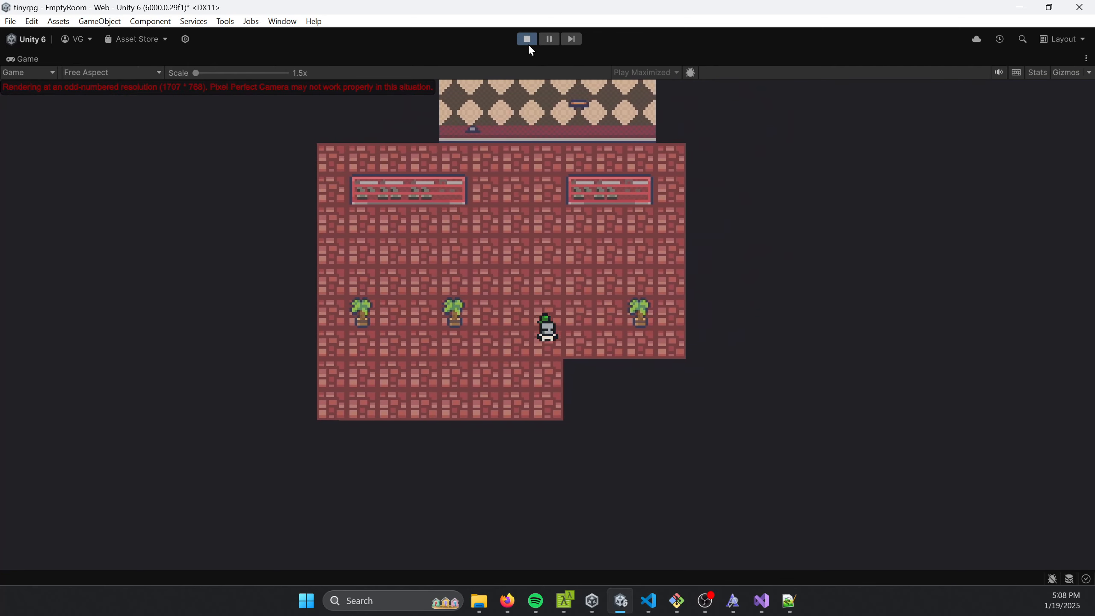
{"action": "left_click", "coordinate": [527, 39]}
- Set the Money value in the Inventory script to 10000
{"action": "scroll", "coordinate": [907, 380], "scroll_direction": "down", "scroll_amount": 5}
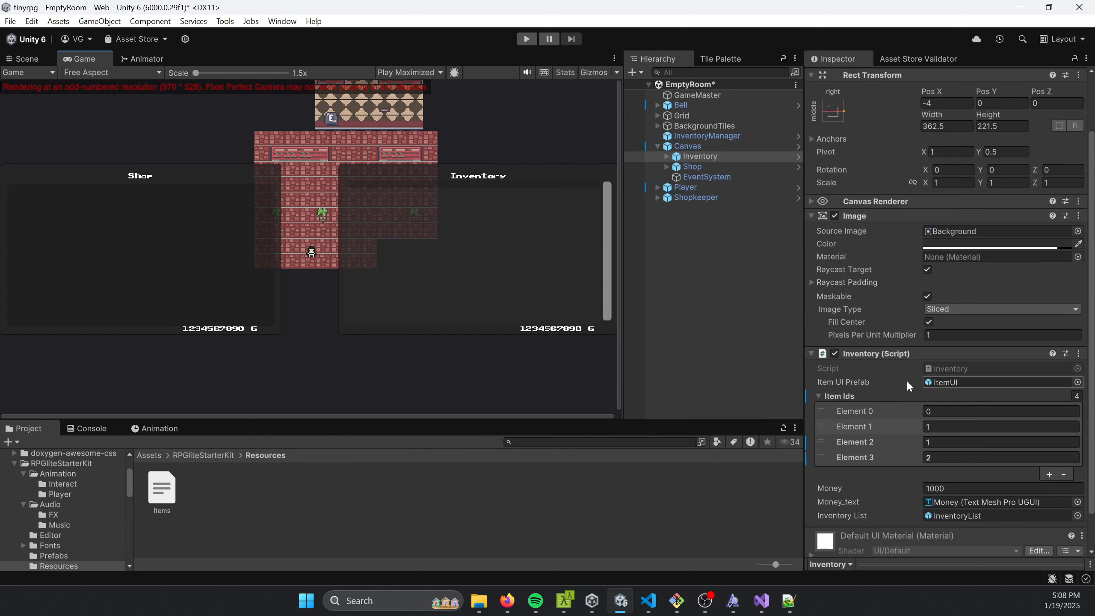
{"action": "left_click", "coordinate": [968, 448]}
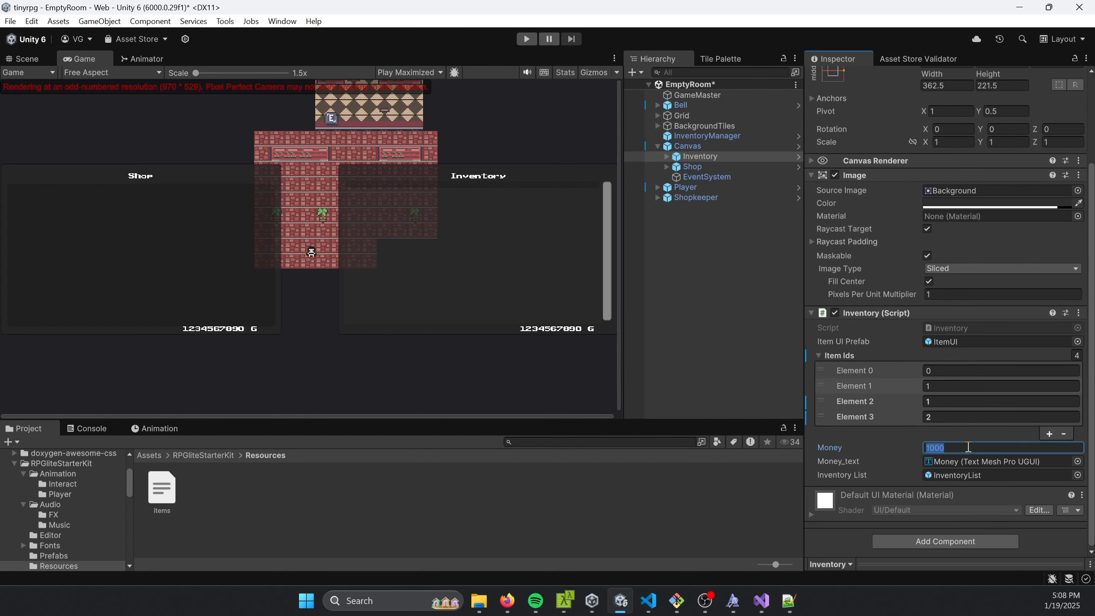
{"action": "type", "text": "10000"}
- Add one more entry to the Item Ids list of the Shop object under Canvas
{"action": "left_click", "coordinate": [698, 168]}
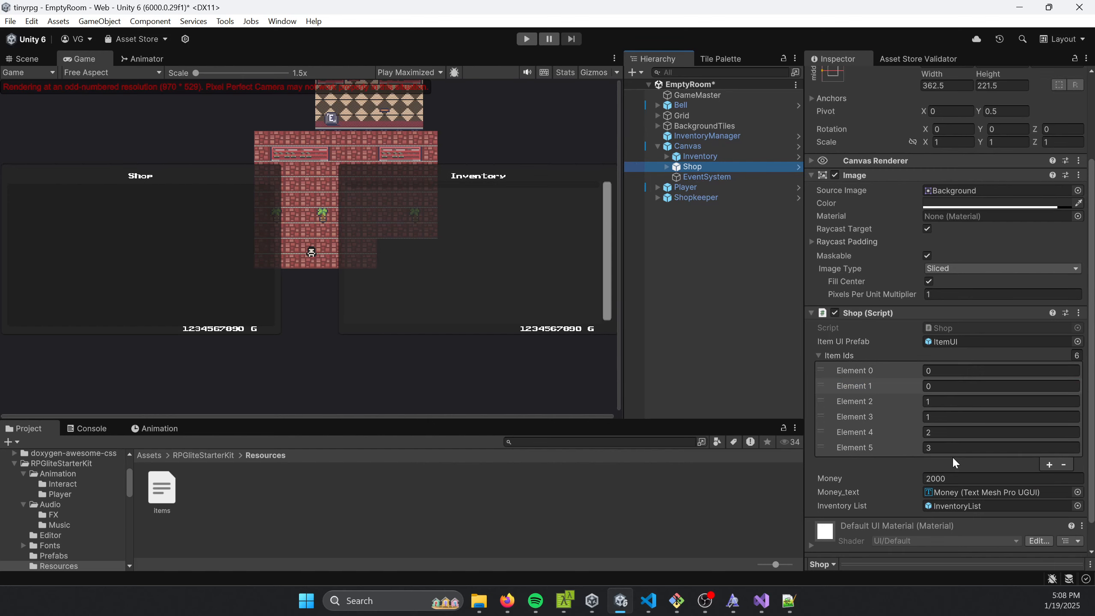
{"action": "left_click", "coordinate": [888, 447]}
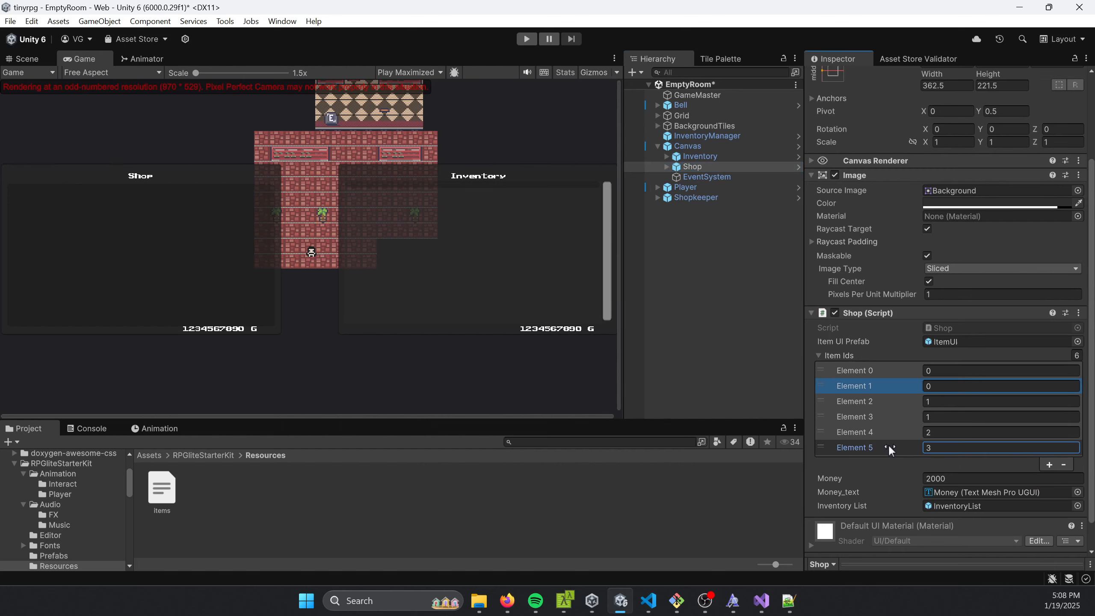
{"action": "left_click", "coordinate": [1049, 465]}
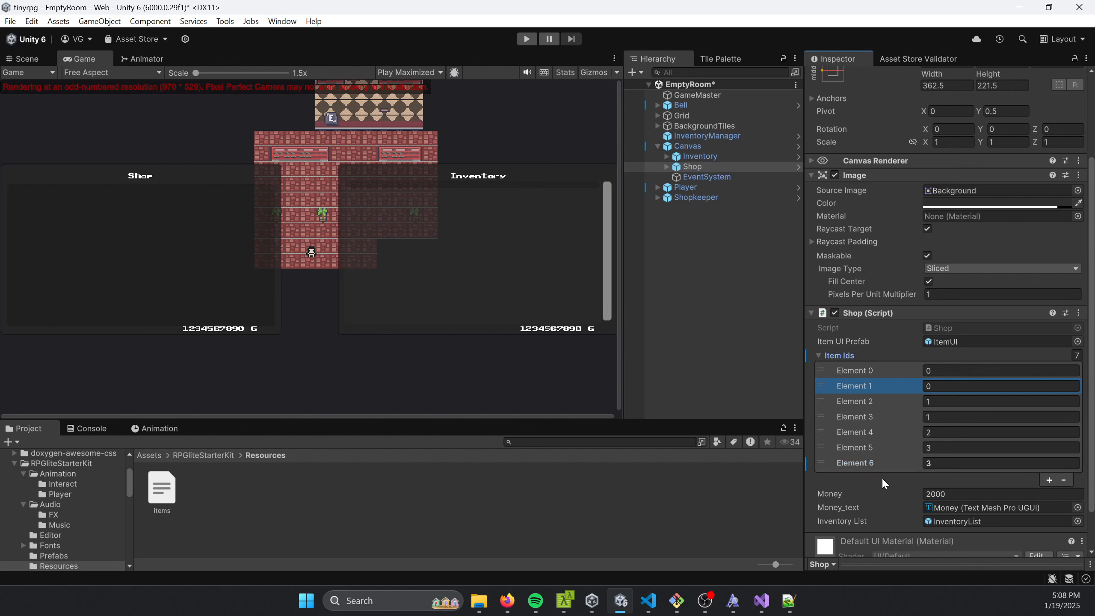
- Check the item IDs in items.json, and set Element 6 of the Shop's Item Ids list to 5 in Unity
{"action": "left_click", "coordinate": [789, 601]}
{"action": "scroll", "coordinate": [365, 335], "scroll_direction": "down", "scroll_amount": 6}
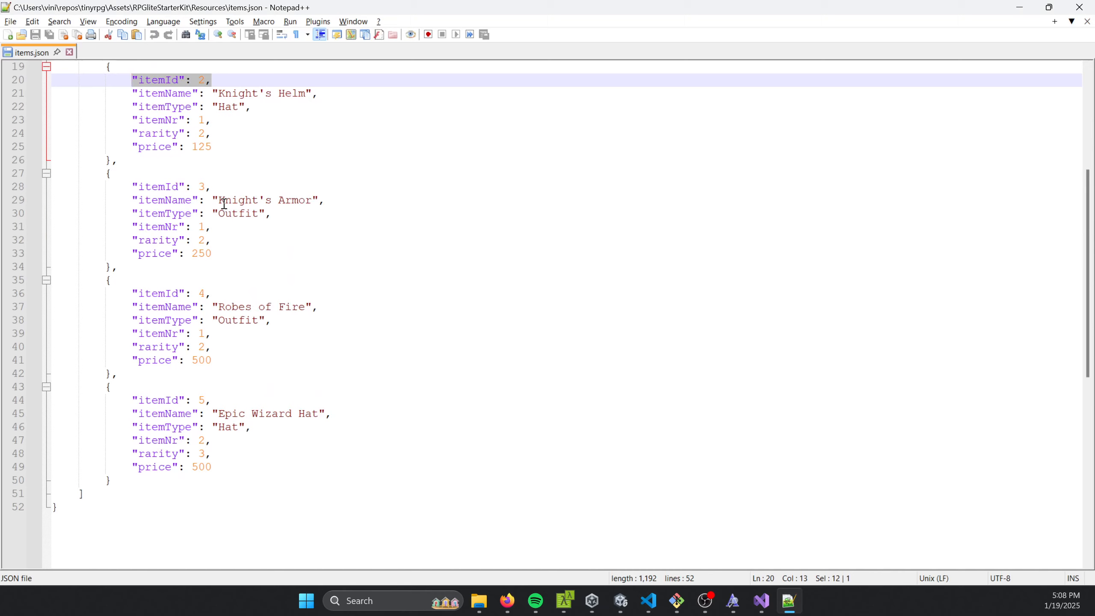
{"action": "left_click", "coordinate": [421, 224]}
{"action": "key", "text": "alt+Tab"}
{"action": "left_click", "coordinate": [975, 463]}
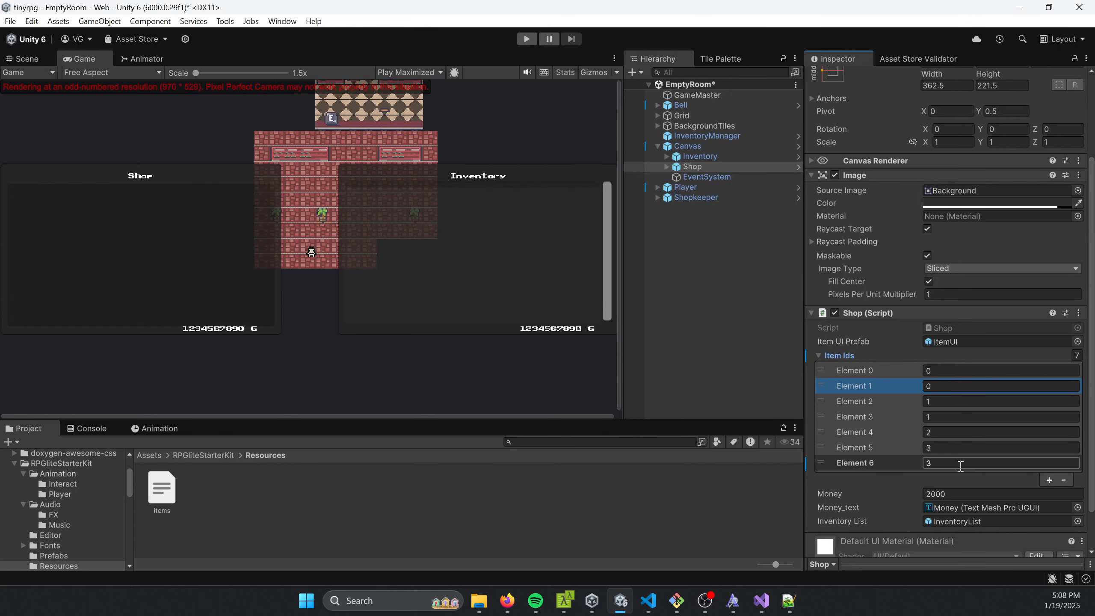
{"action": "type", "text": "5"}
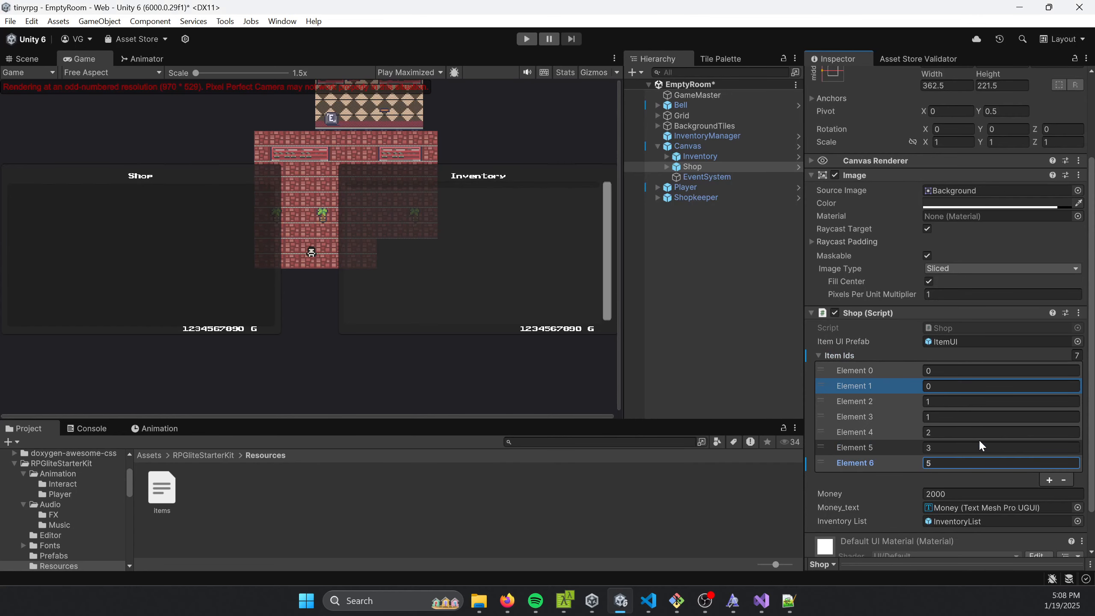
- Run the game, walk the player up to the shopkeeper and open the shop
{"action": "left_click", "coordinate": [524, 42]}
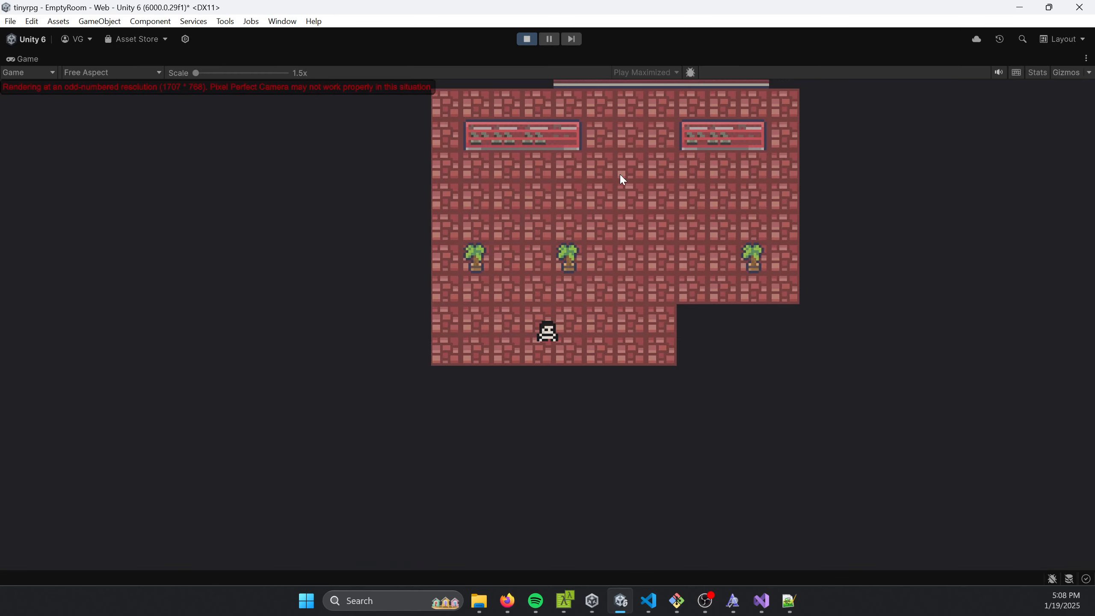
{"action": "key", "text": "Up"}
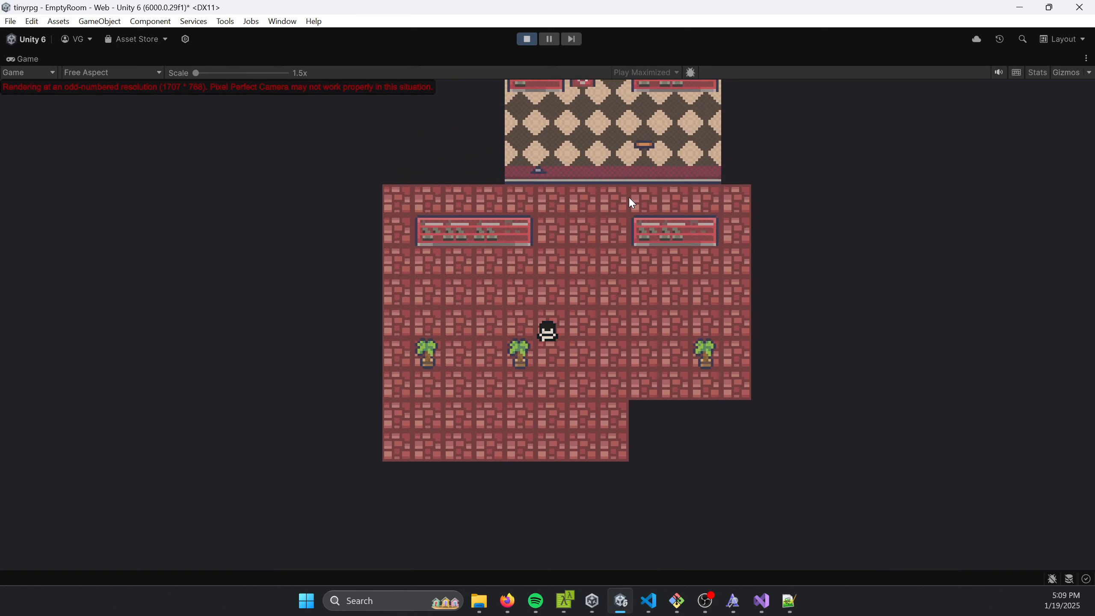
{"action": "key", "text": "Up"}
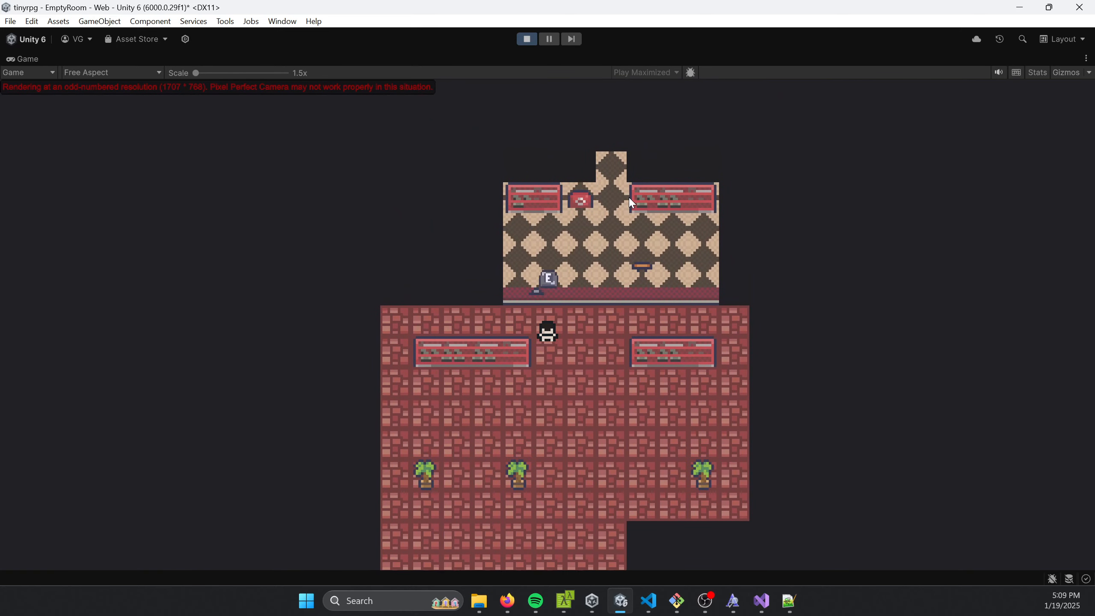
{"action": "key", "text": "Right"}
{"action": "key", "text": "Right"}
{"action": "key", "text": "Up"}
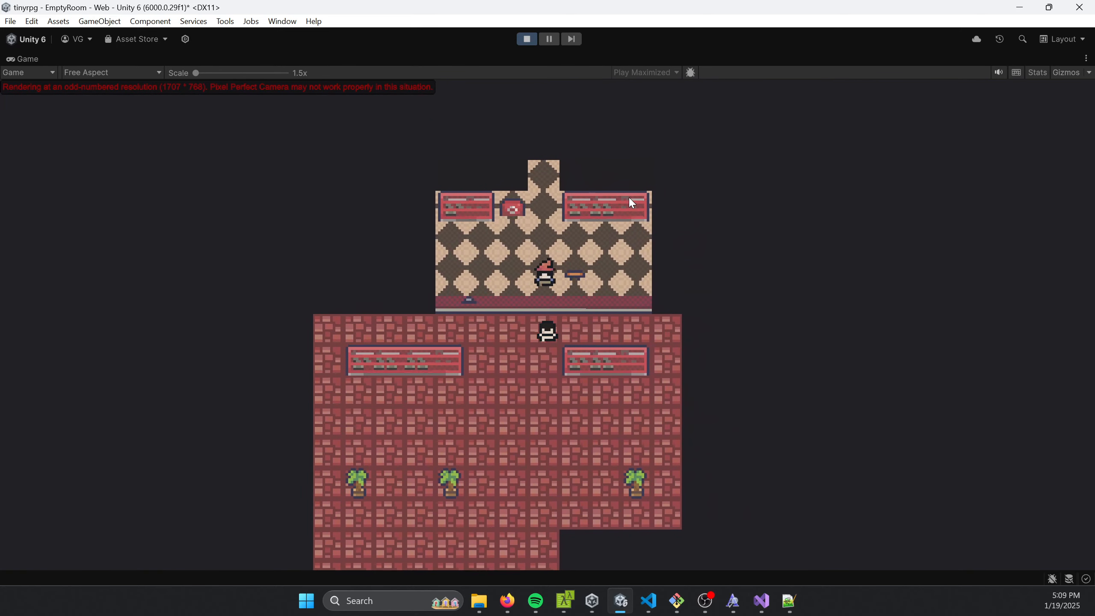
{"action": "key", "text": "e"}
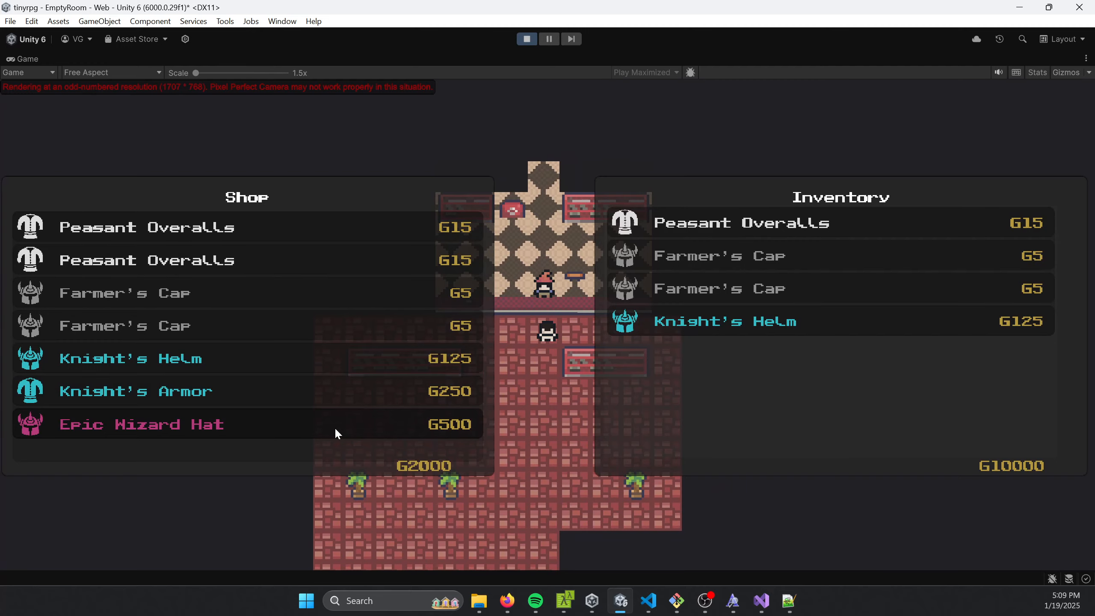
- Buy the Epic Wizard Hat from the shop and try it on the player in the running game
{"action": "left_click", "coordinate": [336, 432]}
{"action": "key", "text": "Escape"}
{"action": "key", "text": "i"}
{"action": "left_click", "coordinate": [700, 361]}
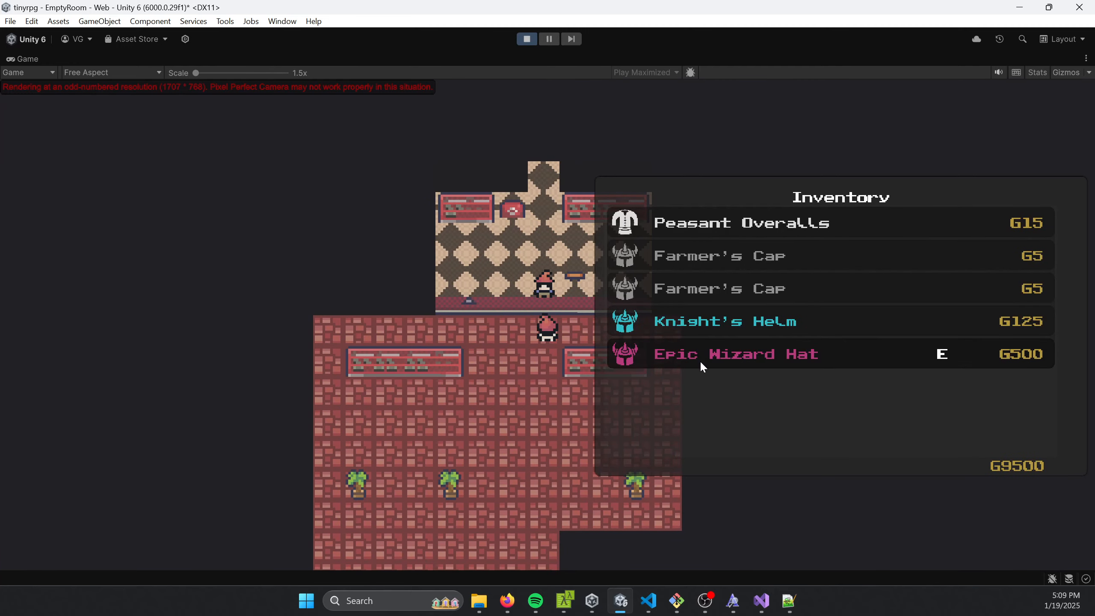
{"action": "key", "text": "i"}
{"action": "key", "text": "s"}
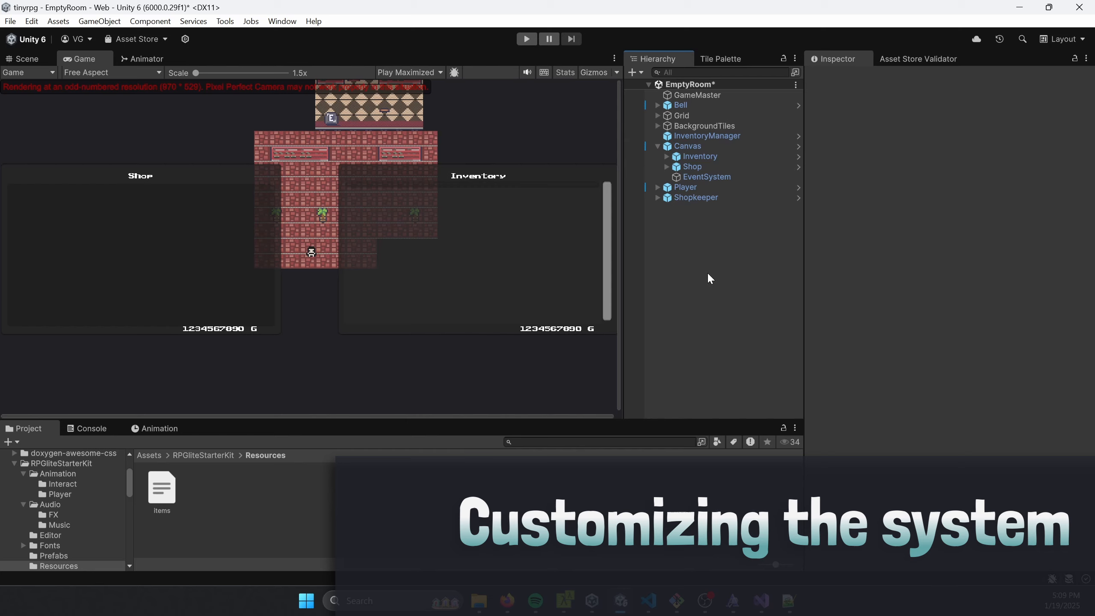
- Set the InventoryManager's money prefix to $ and its money color to green (47B43B)
{"action": "left_click", "coordinate": [720, 136]}
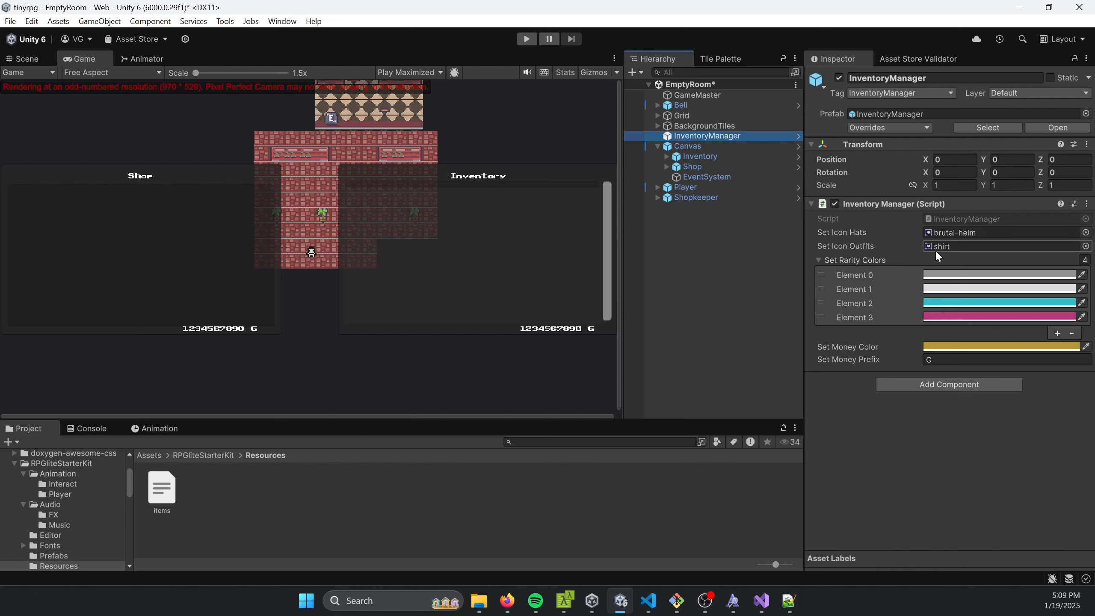
{"action": "left_click", "coordinate": [945, 360]}
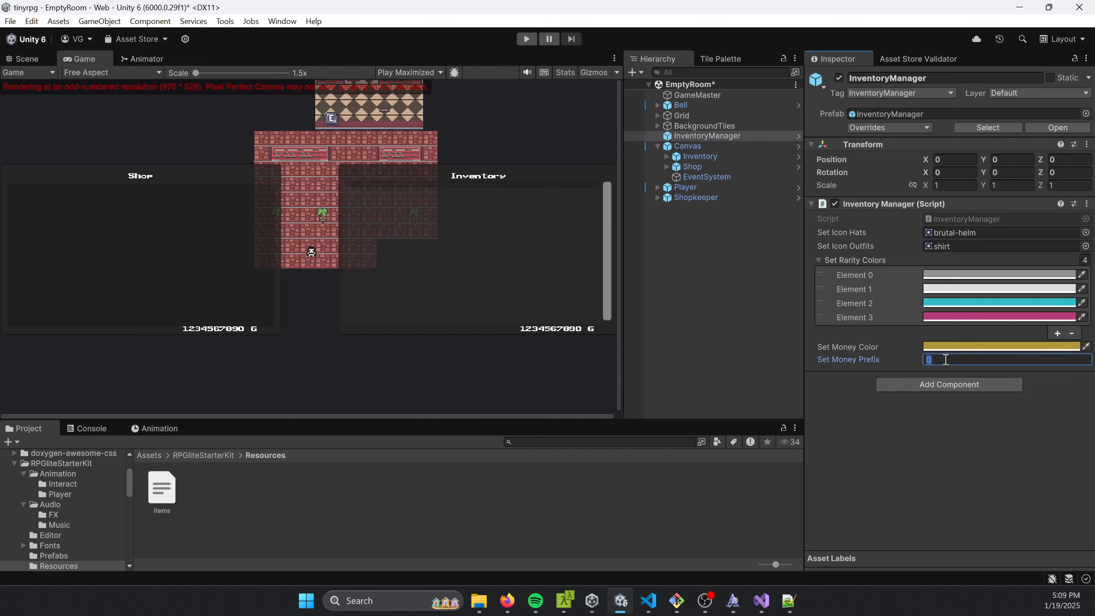
{"action": "type", "text": "$"}
{"action": "left_click_drag", "start_coordinate": [932, 359], "coordinate": [926, 359]}
{"action": "left_click", "coordinate": [953, 347]}
{"action": "left_click", "coordinate": [988, 321]}
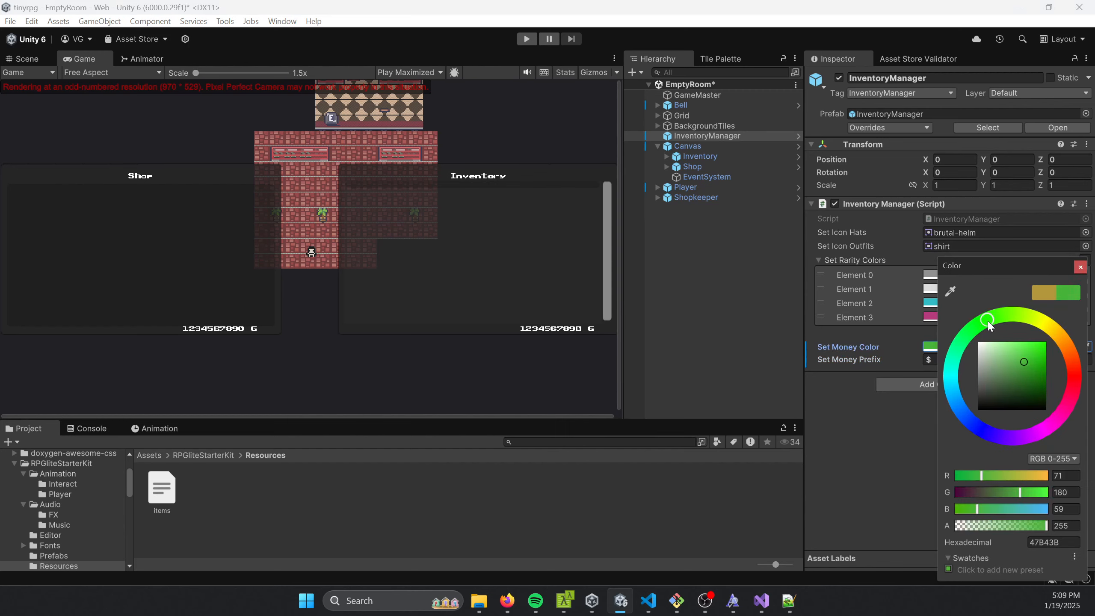
{"action": "left_click", "coordinate": [1081, 267]}
- Test the money styling in the running game, equip the Knight's Helm, and stop the game
{"action": "left_click", "coordinate": [526, 39]}
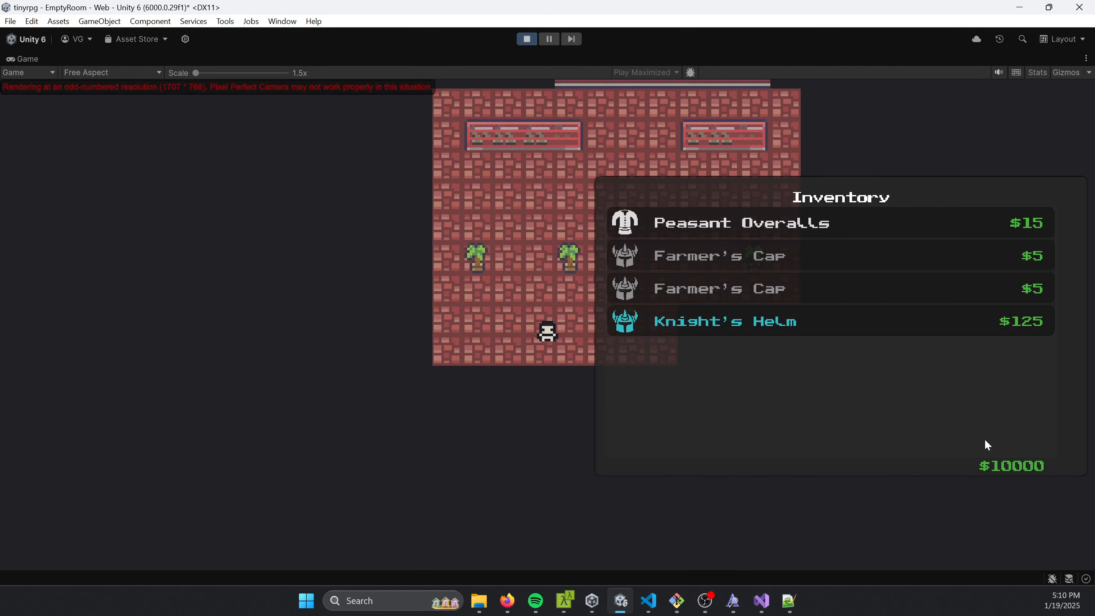
{"action": "left_click", "coordinate": [949, 320]}
{"action": "key", "text": "Tab"}
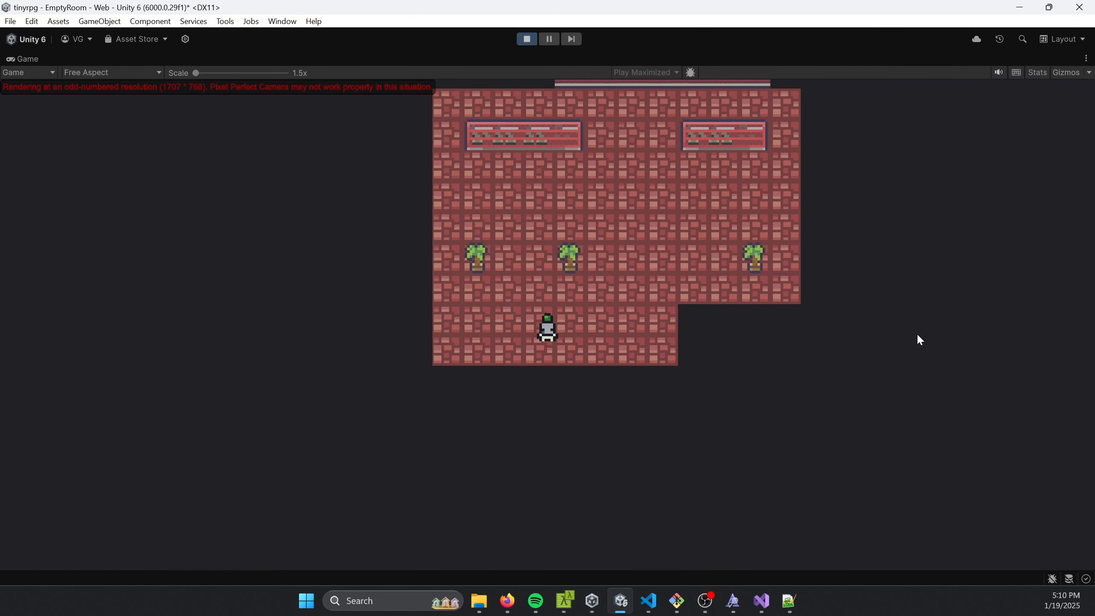
{"action": "key", "text": "d"}
{"action": "key", "text": "ctrl+p"}
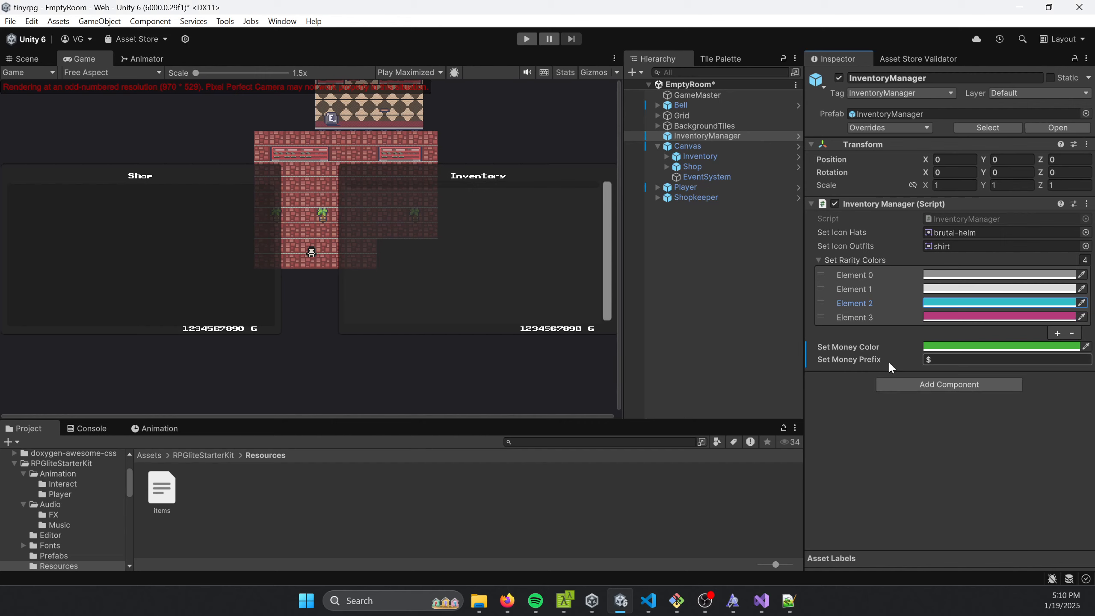
- Set the InventoryManager's Element 2 rarity color to red and check it on the Knight's Helm in the running game
{"action": "left_click", "coordinate": [950, 302]}
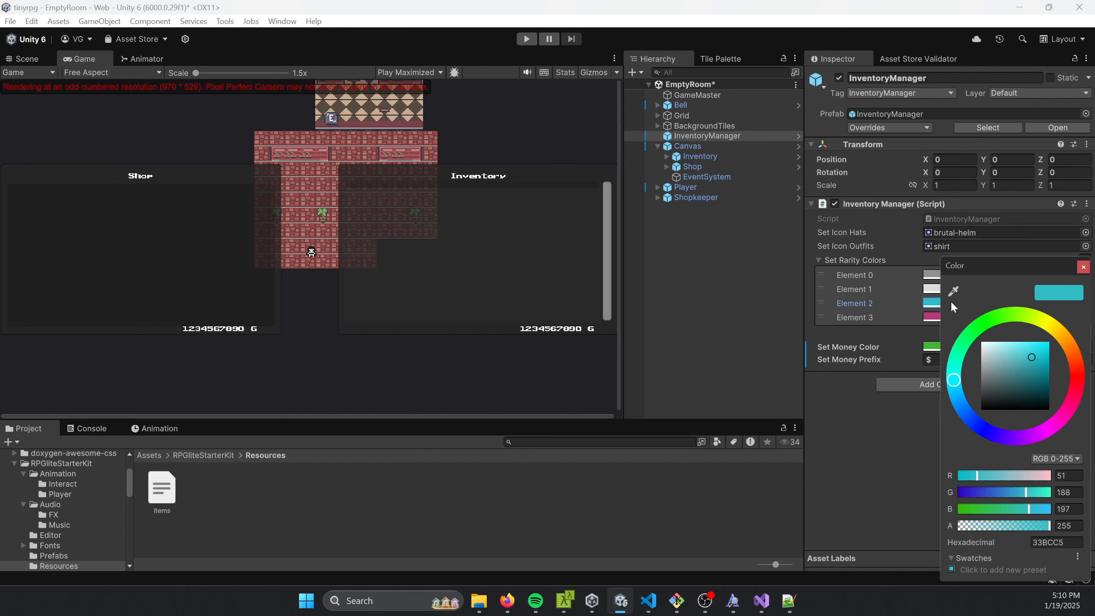
{"action": "left_click", "coordinate": [1077, 382]}
{"action": "left_click", "coordinate": [1083, 267]}
{"action": "left_click", "coordinate": [527, 39]}
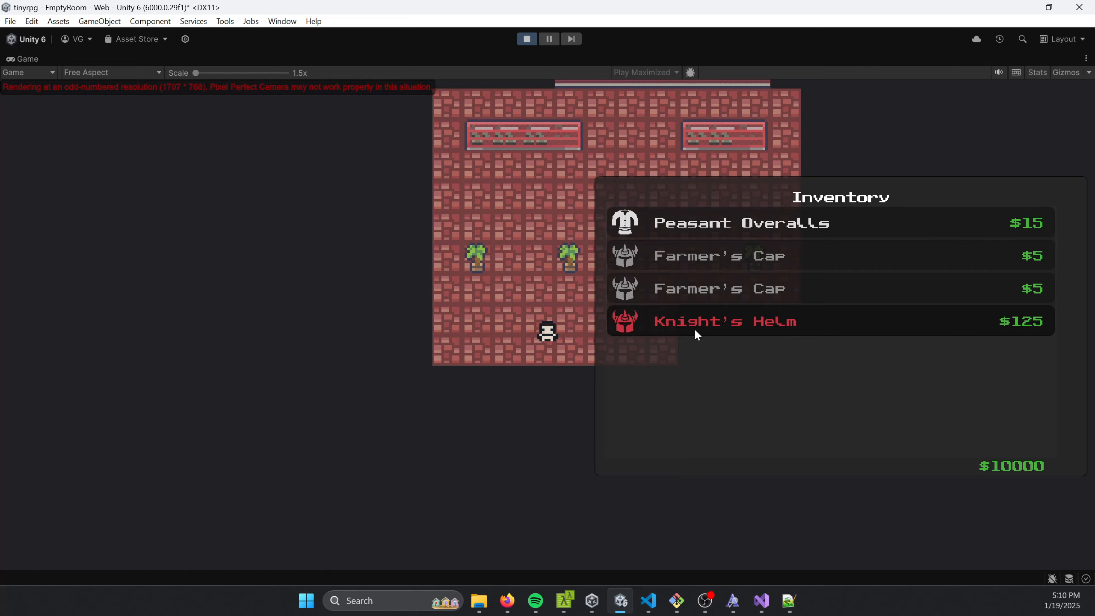
{"action": "left_click", "coordinate": [524, 43]}
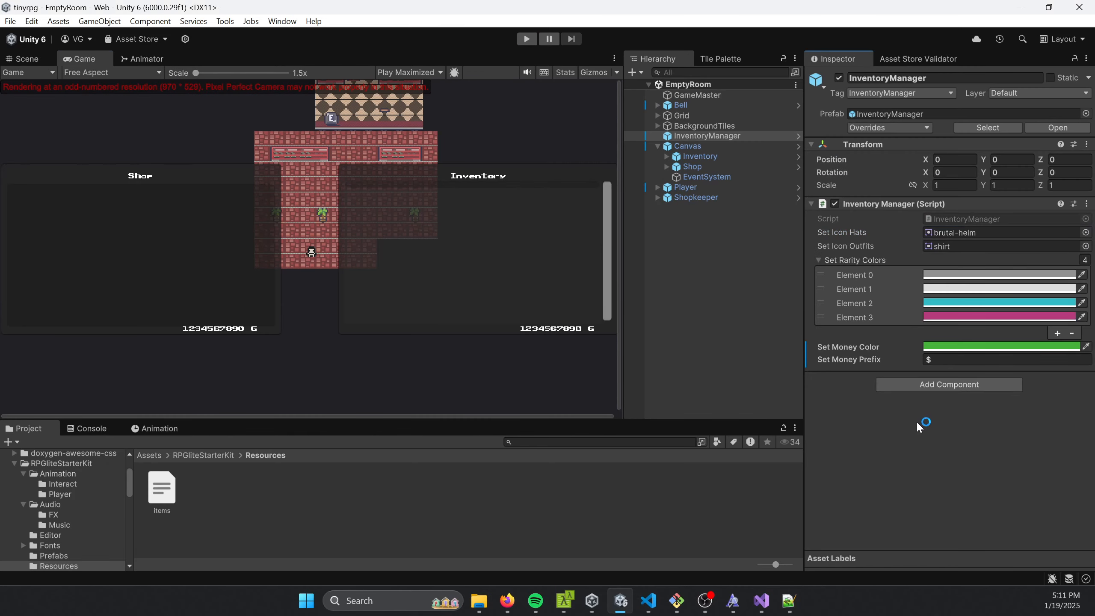
- Change the InventoryManager's hat icon to the DeskBell sprite and run the game
{"action": "left_click", "coordinate": [1085, 233]}
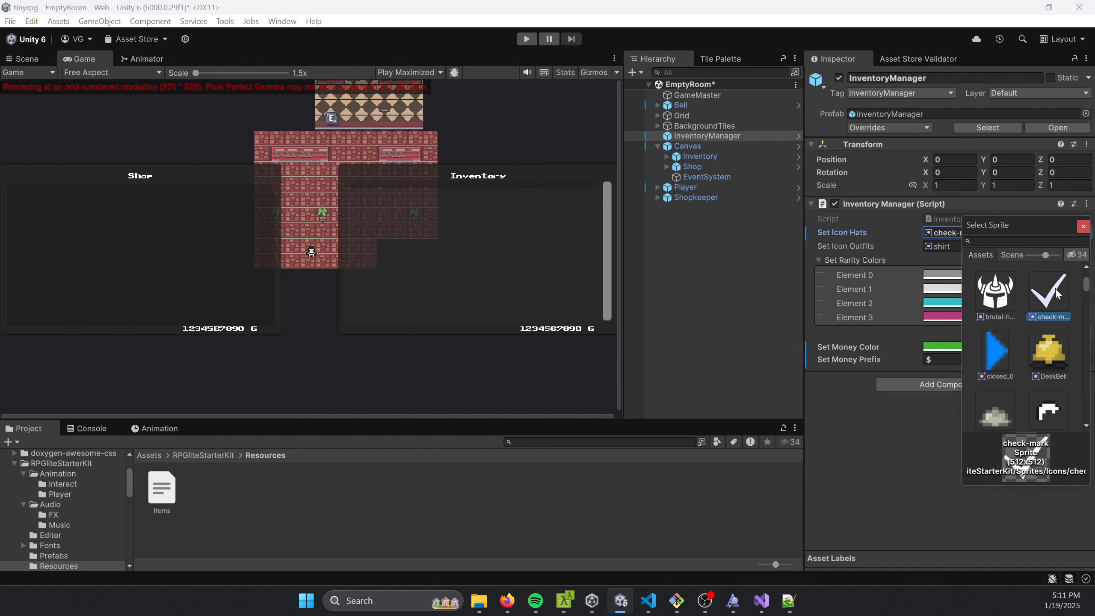
{"action": "double_click", "coordinate": [1048, 348]}
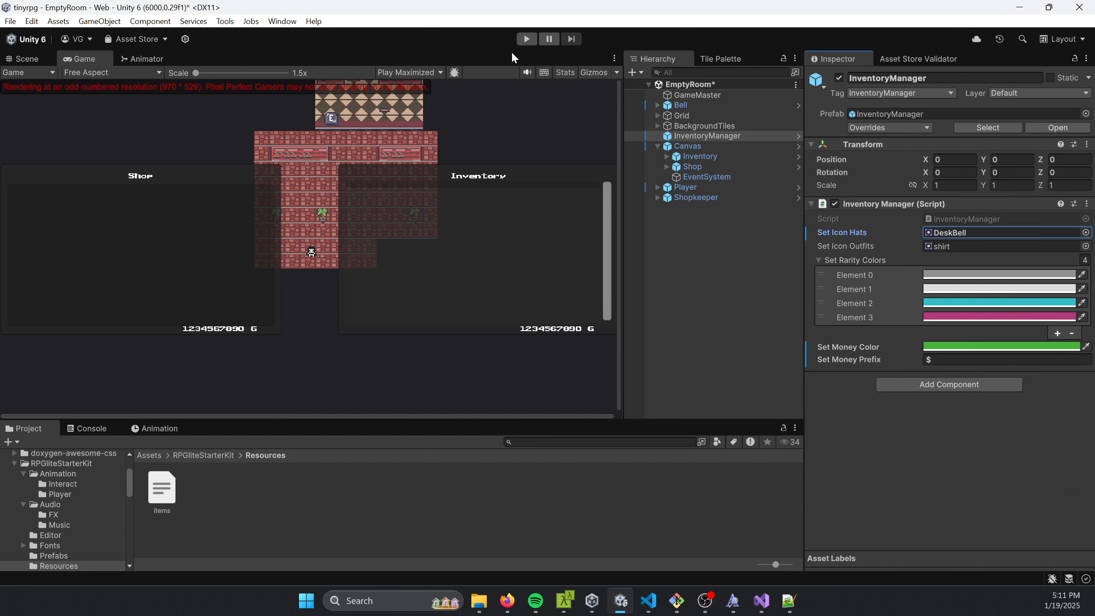
{"action": "left_click", "coordinate": [527, 41]}
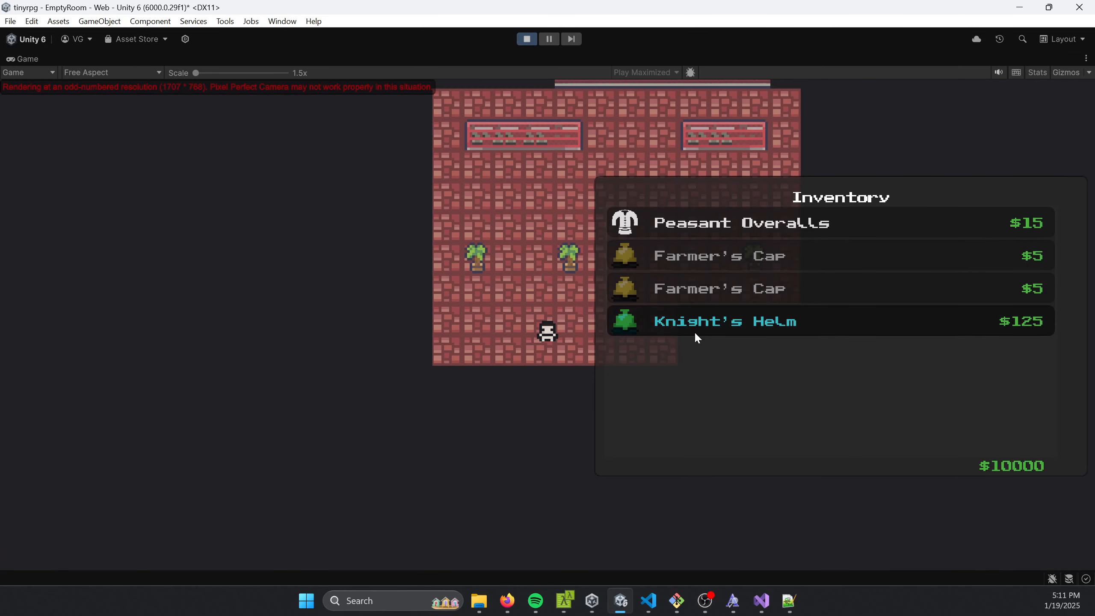
- Equip the second Farmer's Cap, walk the player and recheck the inventory icons, and stop the game
{"action": "left_click", "coordinate": [696, 331]}
{"action": "left_click", "coordinate": [700, 297]}
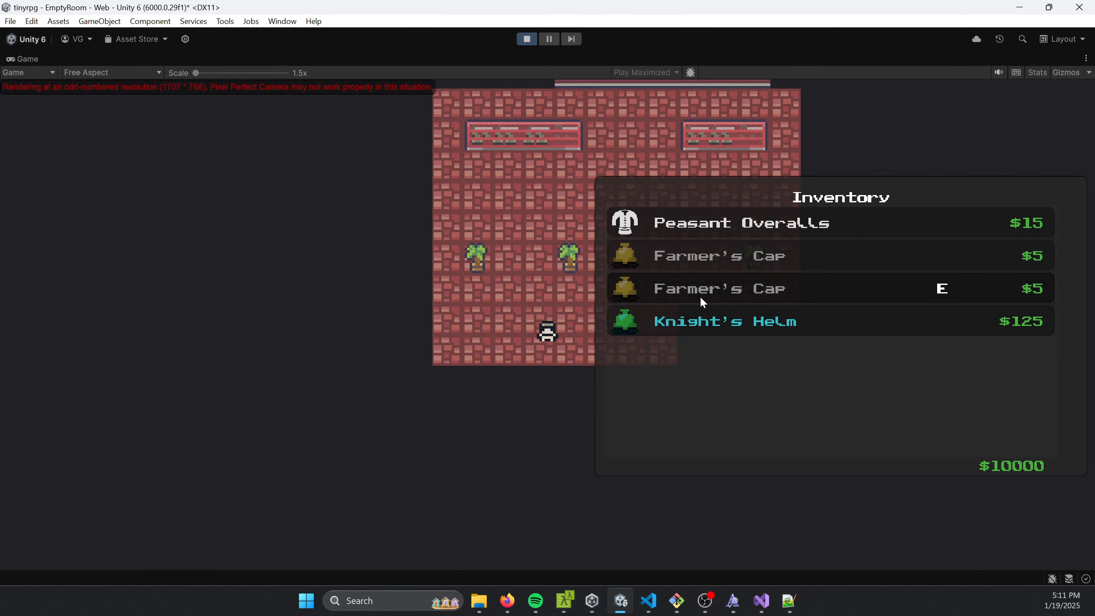
{"action": "key", "text": "i"}
{"action": "key", "text": "d"}
{"action": "key", "text": "i"}
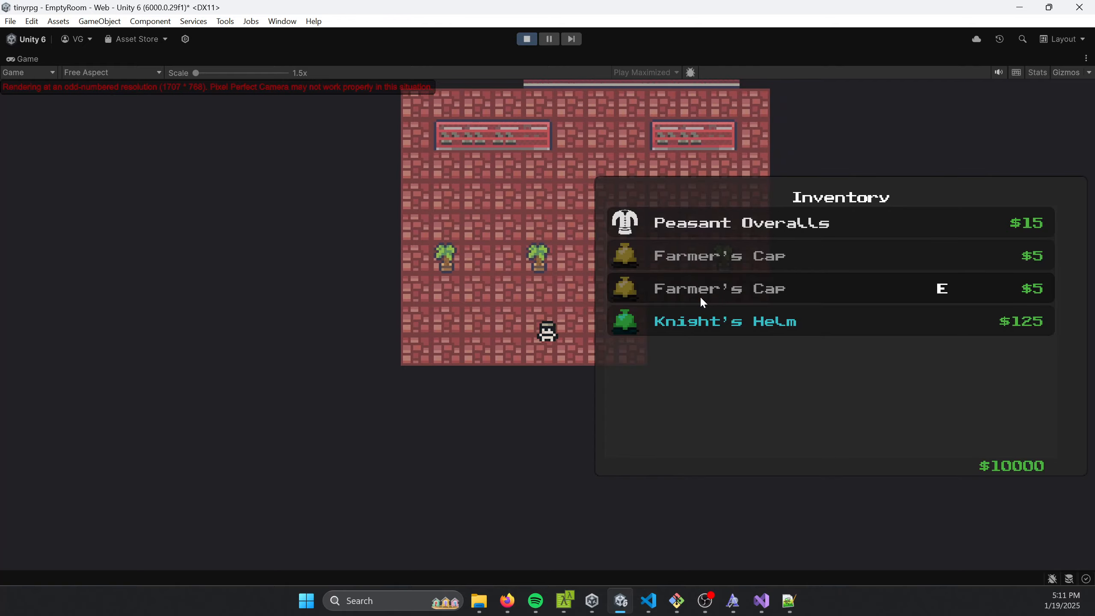
{"action": "left_click", "coordinate": [527, 39]}
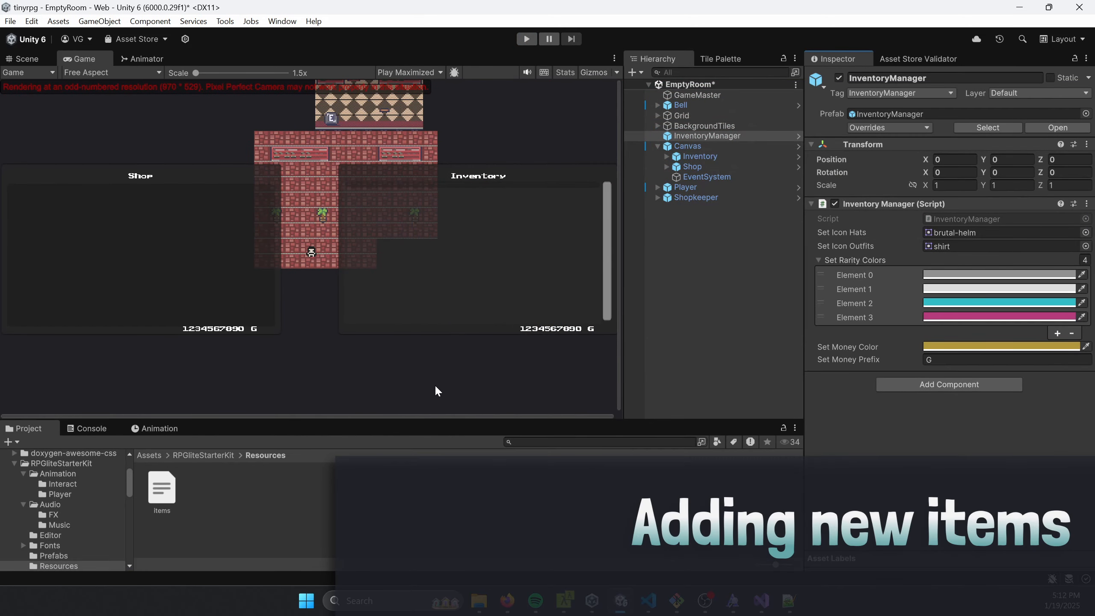
- Start a new item in RPGlite's Item Creator with the name "The Hat of Awesomeness" and the type Hat
{"action": "left_click", "coordinate": [225, 21]}
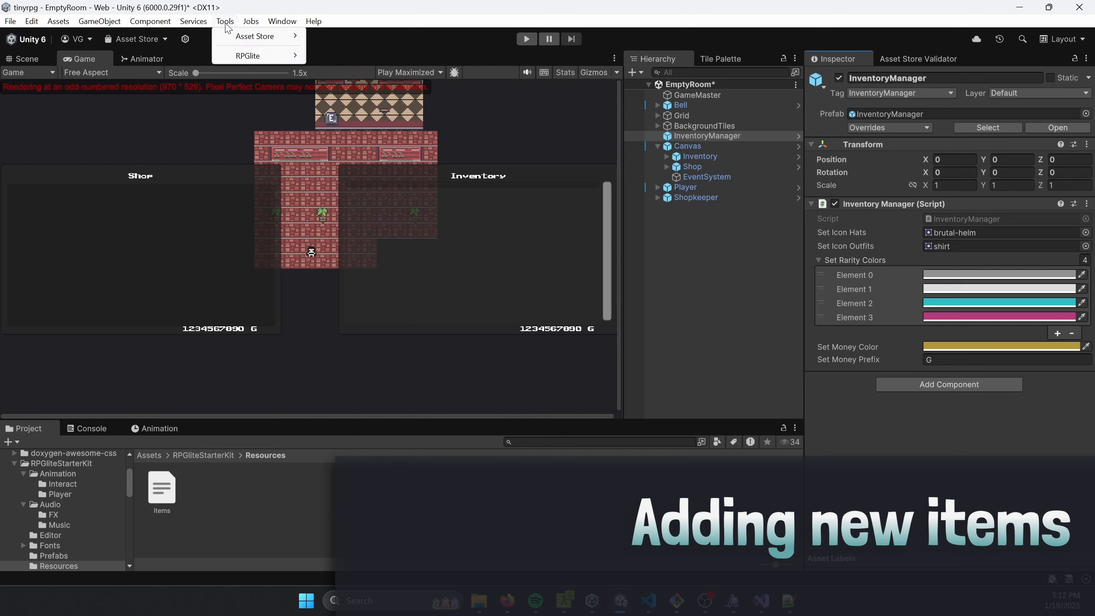
{"action": "mouse_move", "coordinate": [259, 55]}
{"action": "left_click", "coordinate": [345, 56]}
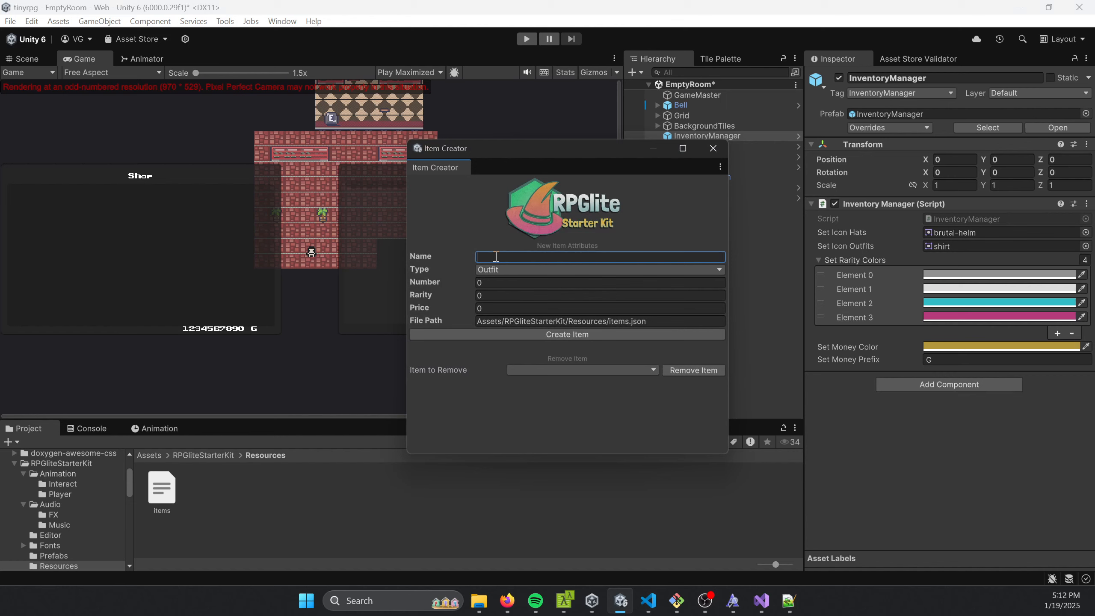
{"action": "type", "text": "The Hat of Awesomeness"}
{"action": "left_click", "coordinate": [509, 268]}
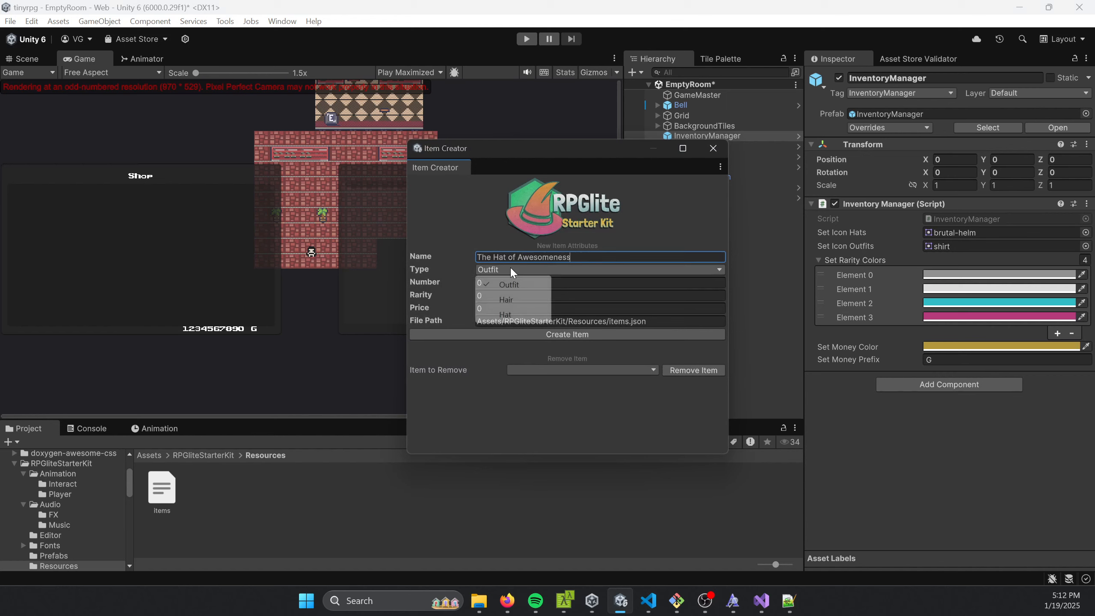
{"action": "left_click", "coordinate": [505, 314]}
- Give the new item number 2, rarity 3 and price 1000, and create it in items.json
{"action": "left_click", "coordinate": [510, 284]}
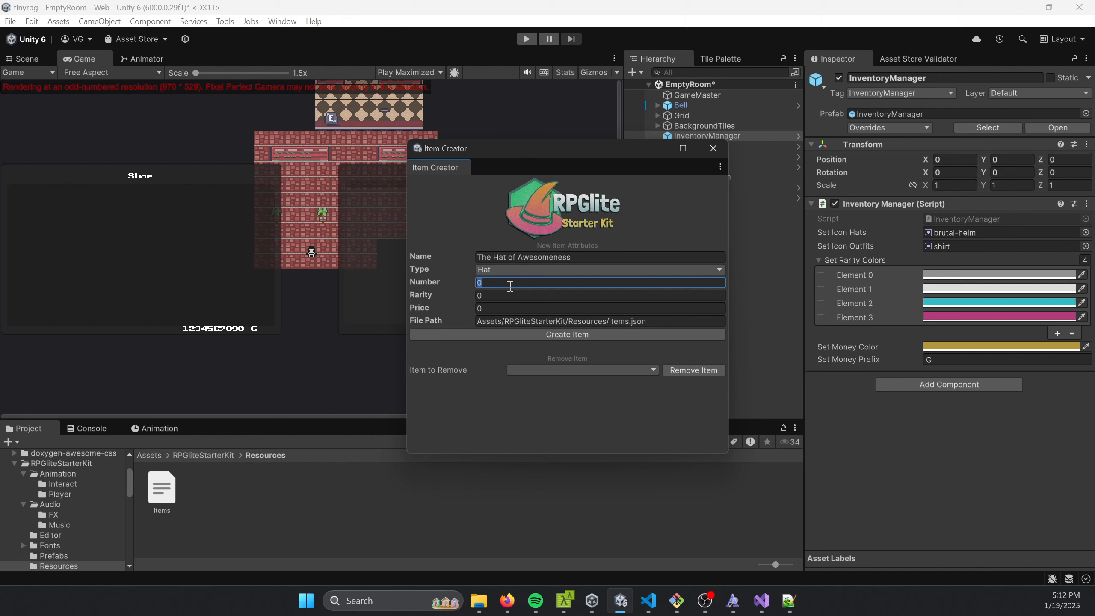
{"action": "type", "text": "2"}
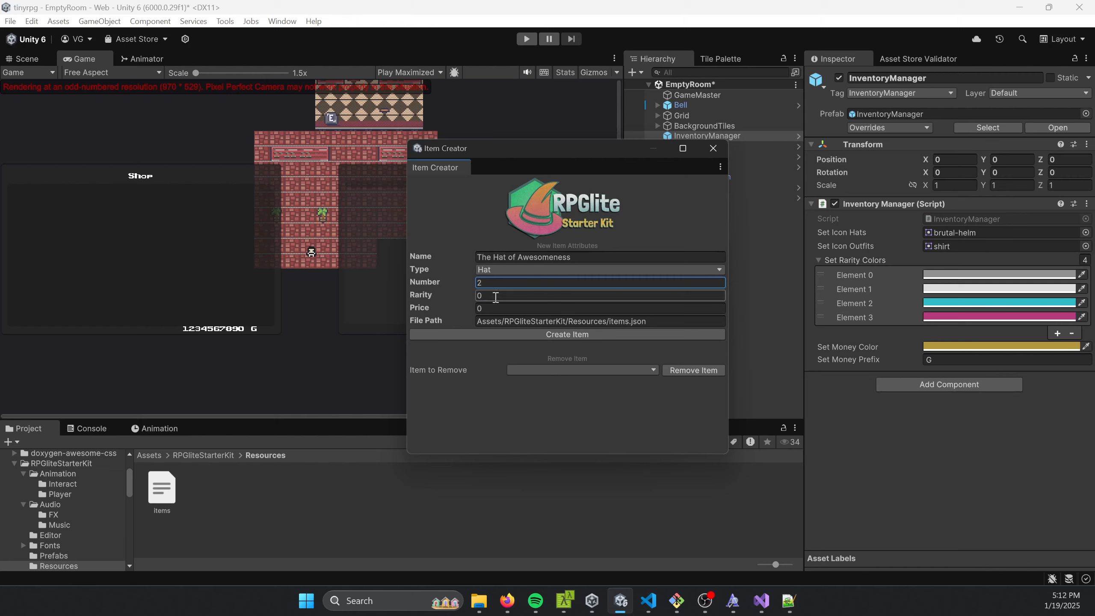
{"action": "left_click", "coordinate": [509, 296]}
{"action": "type", "text": "3"}
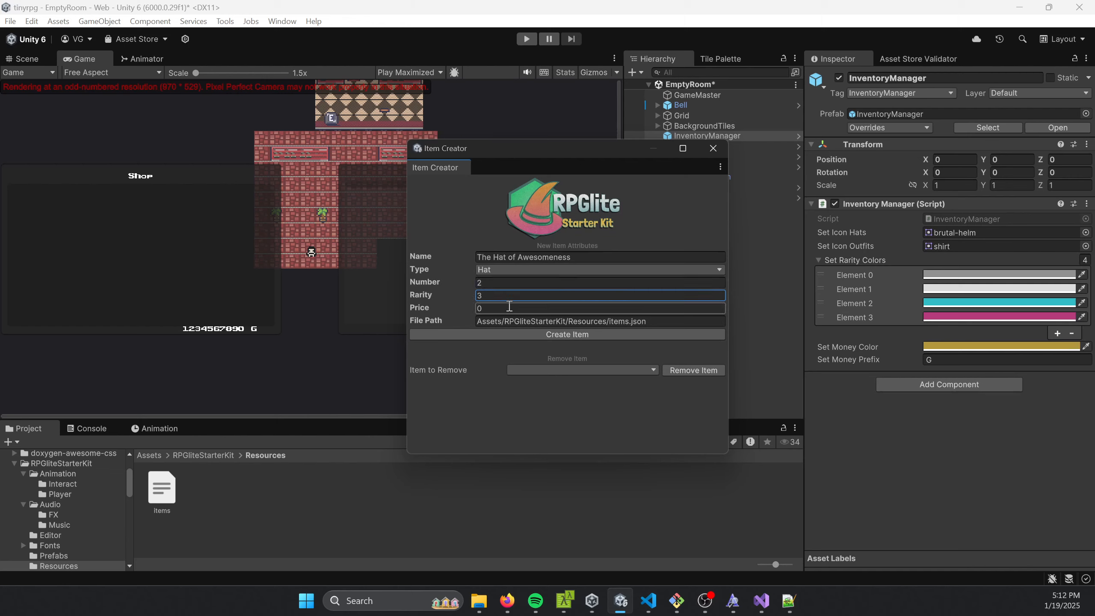
{"action": "left_click", "coordinate": [510, 307]}
{"action": "type", "text": "1000"}
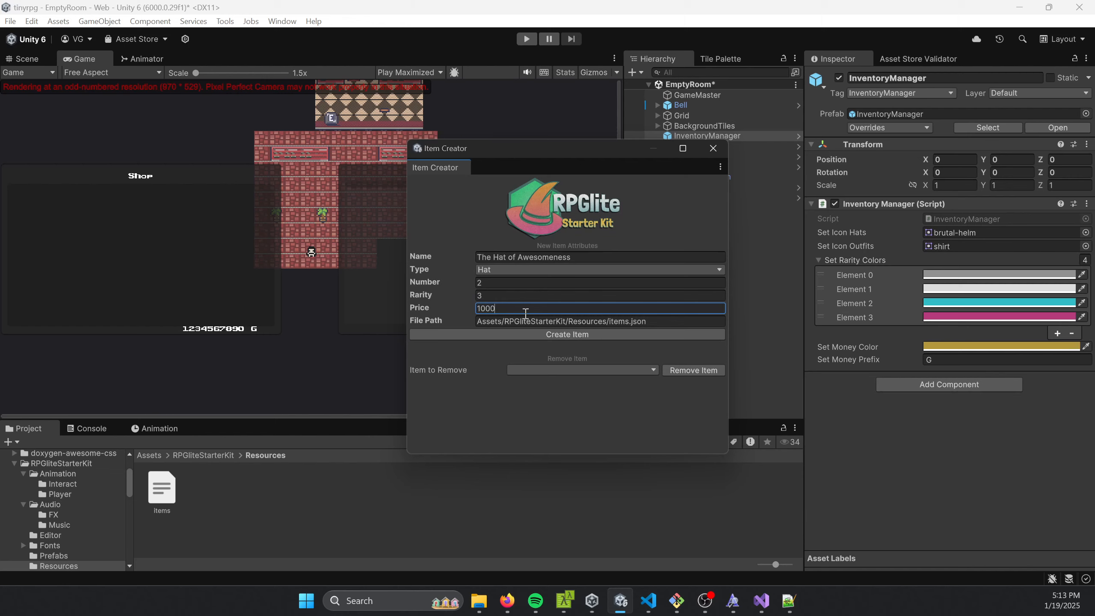
{"action": "left_click", "coordinate": [471, 334]}
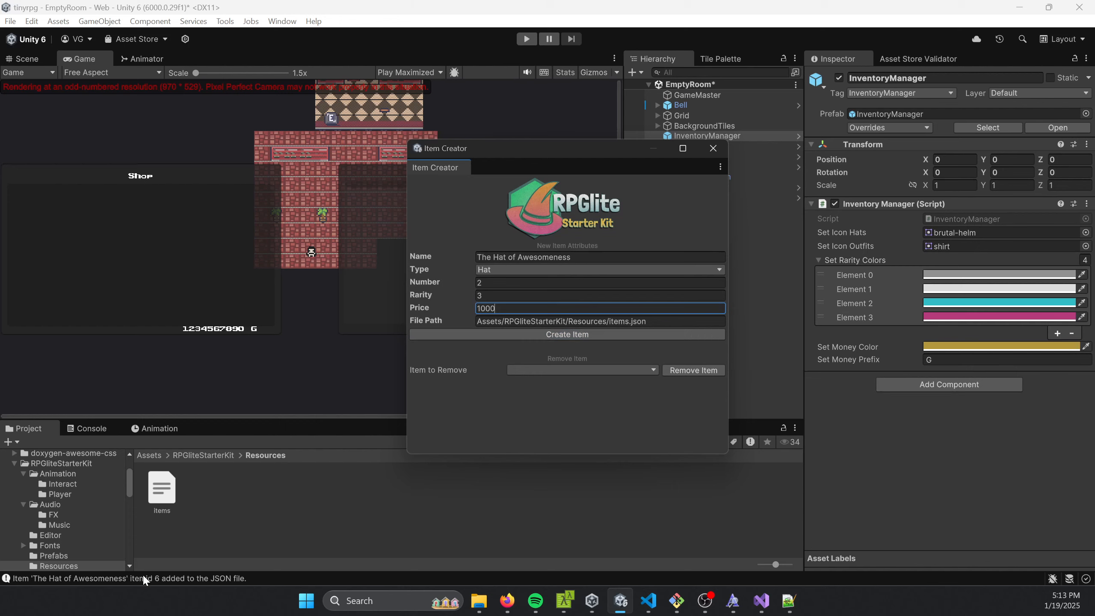
- Close the Item Creator and select the Inventory object under Canvas
{"action": "left_click", "coordinate": [92, 429]}
{"action": "left_click", "coordinate": [39, 428]}
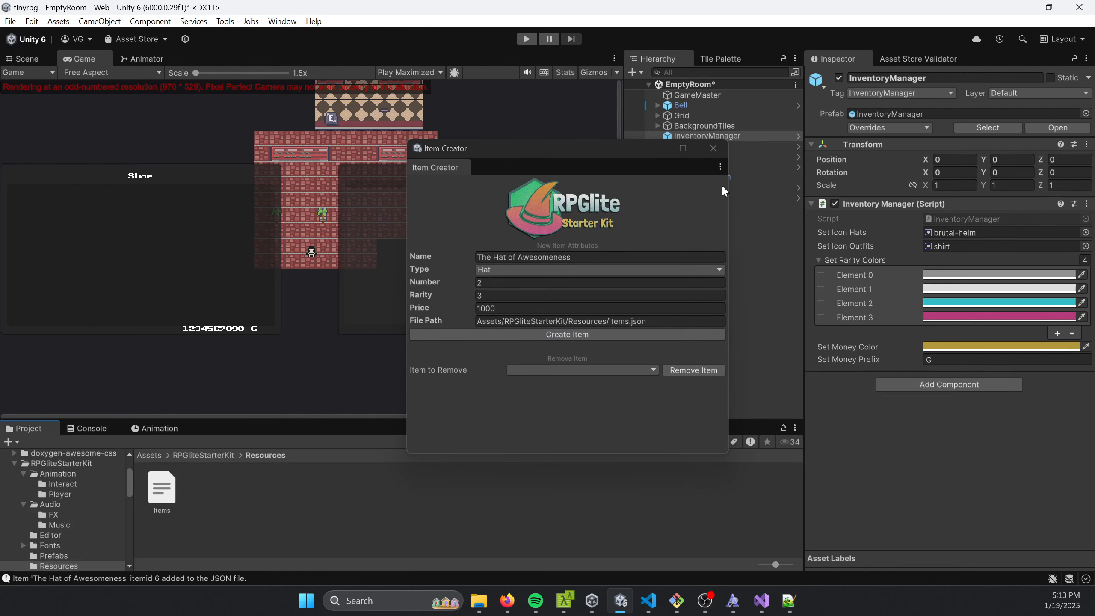
{"action": "left_click", "coordinate": [713, 148]}
{"action": "left_click", "coordinate": [697, 159]}
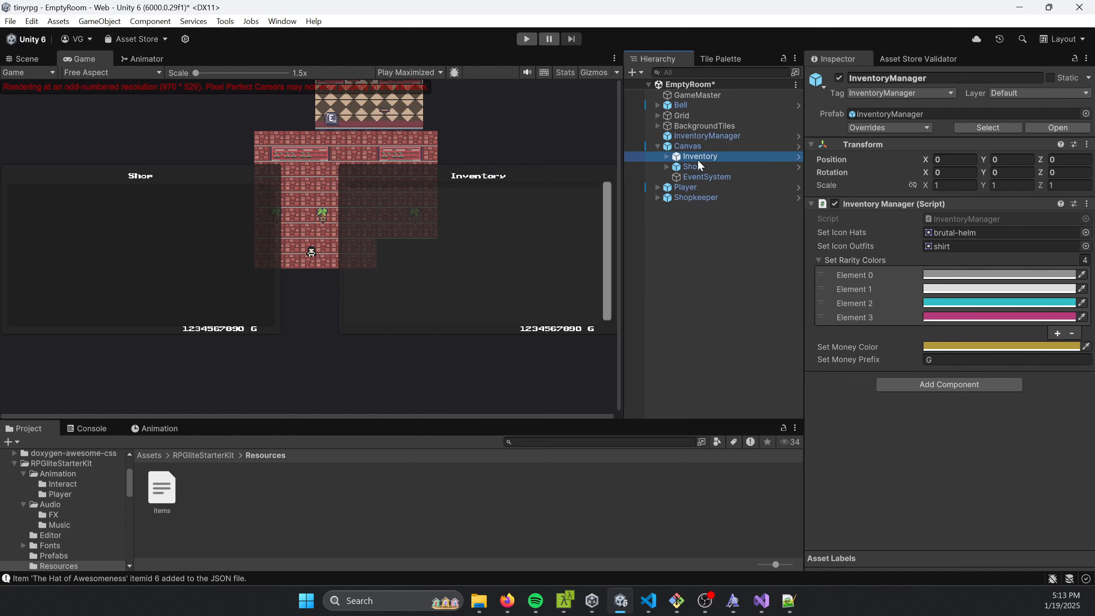
- Add a fifth entry with item ID 6 to the Inventory object's Item Ids list and run the game
{"action": "scroll", "coordinate": [918, 300], "scroll_direction": "down", "scroll_amount": 3}
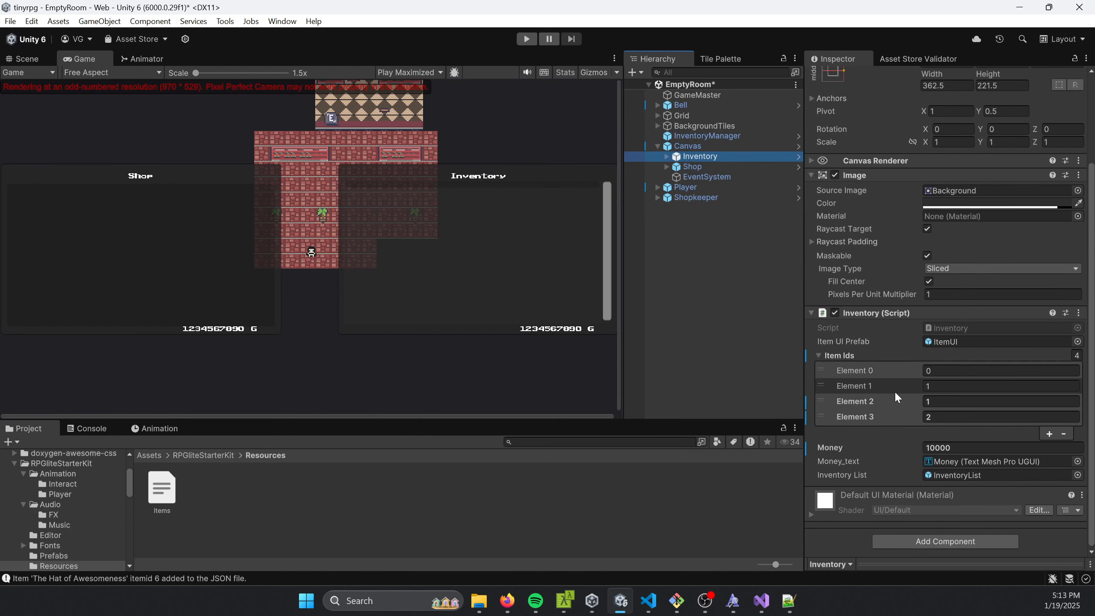
{"action": "left_click", "coordinate": [1049, 433]}
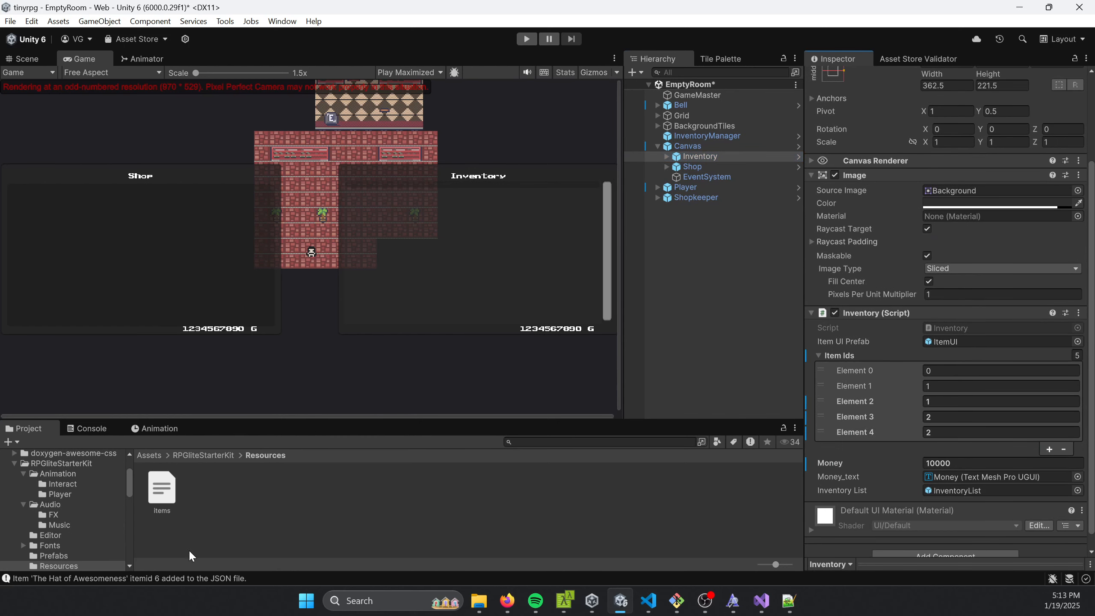
{"action": "left_click", "coordinate": [978, 432]}
{"action": "type", "text": "6"}
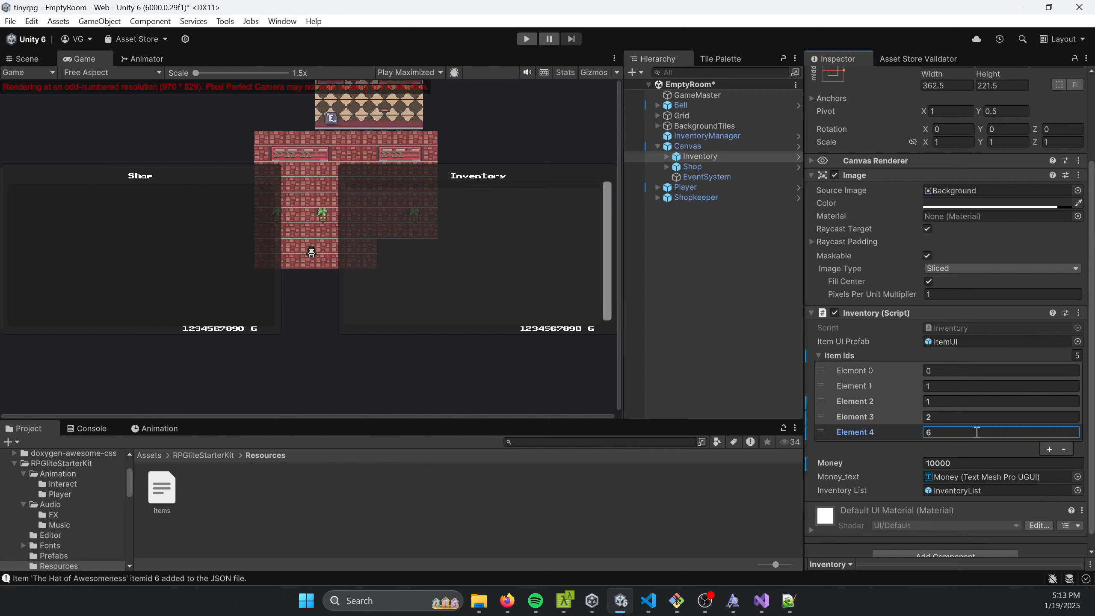
{"action": "left_click", "coordinate": [521, 41]}
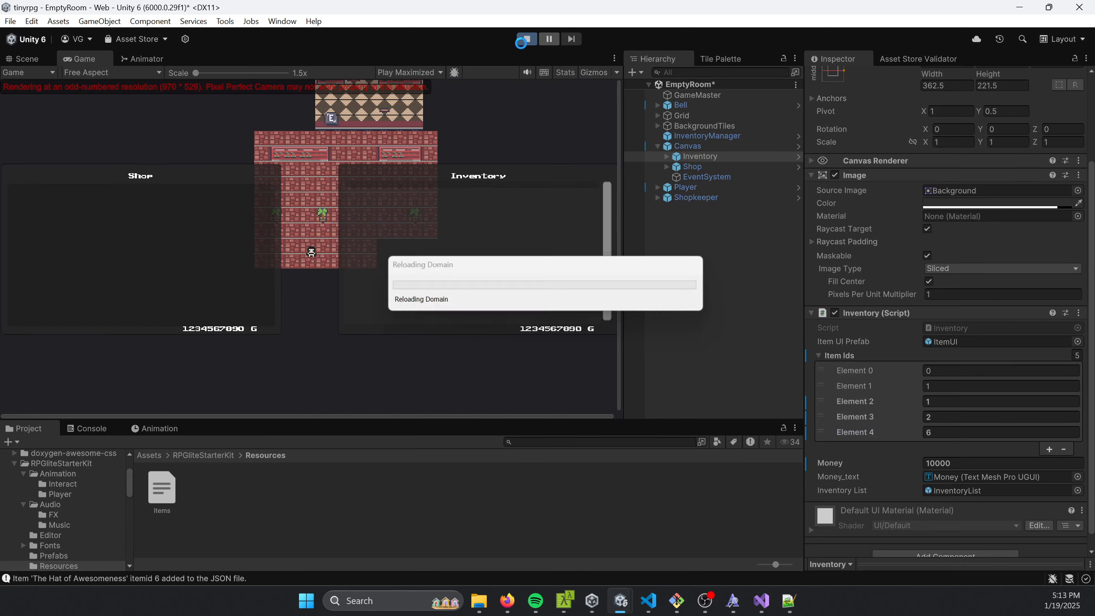
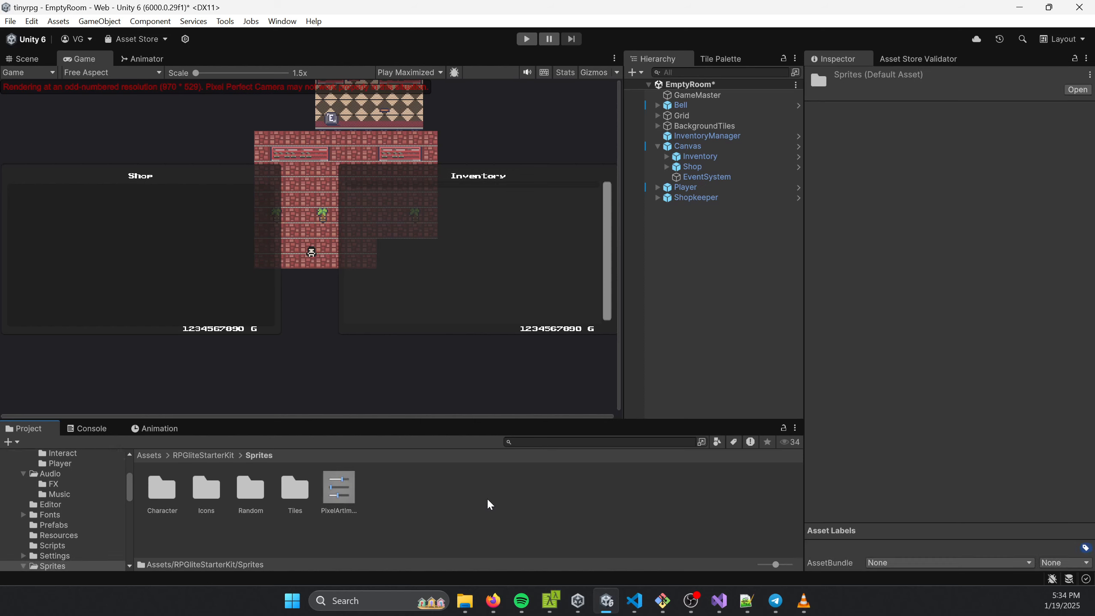
- Import HatWizardPurple.png from the Tutorial art folder into the project's Sprites/Character folder
{"action": "double_click", "coordinate": [159, 494]}
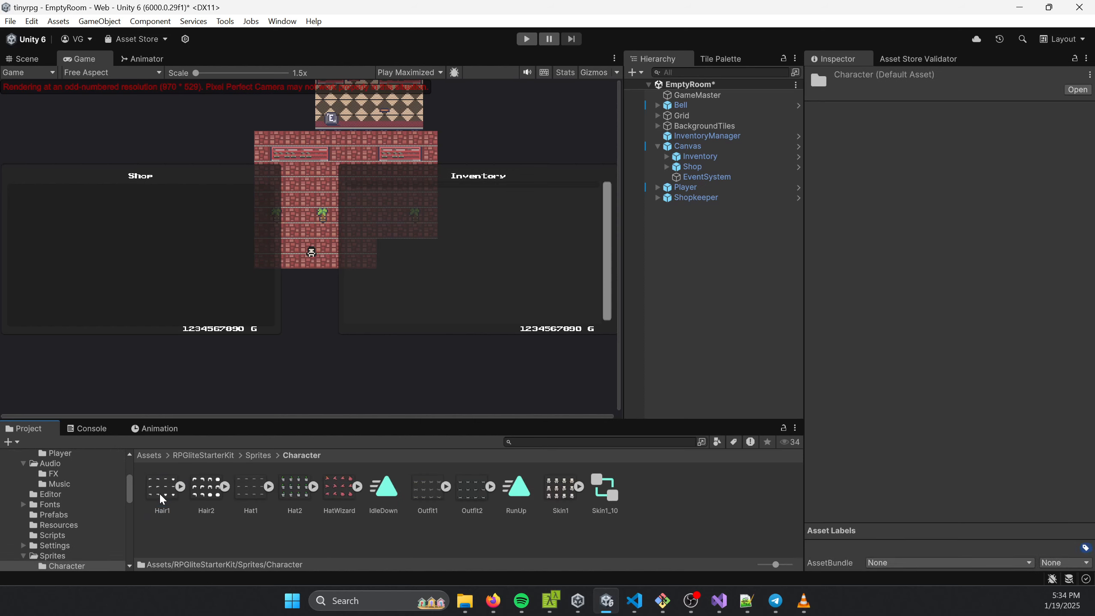
{"action": "left_click", "coordinate": [664, 527]}
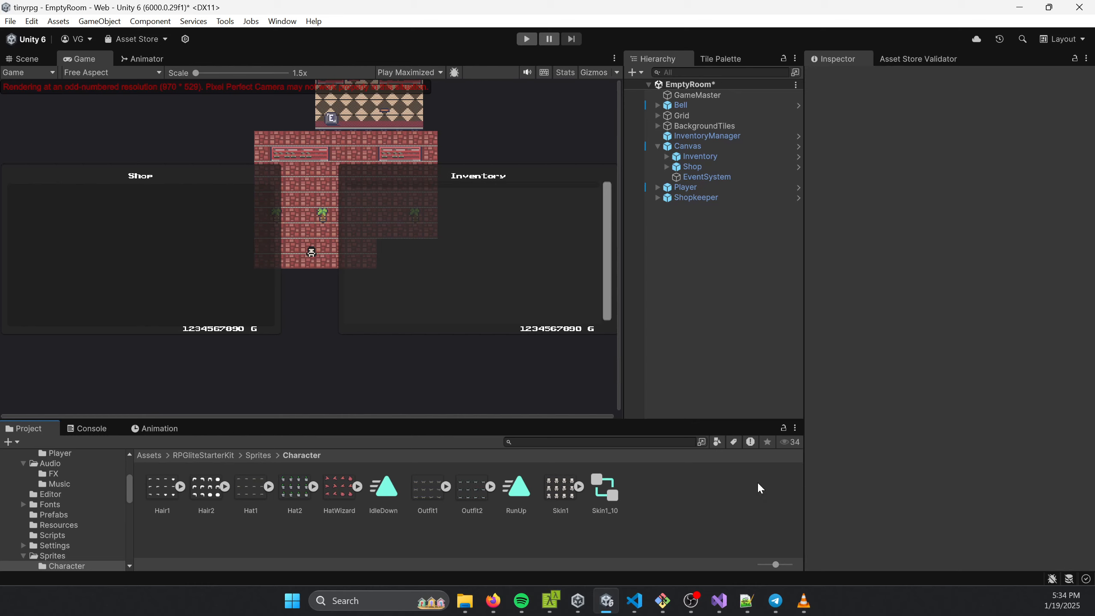
{"action": "key", "text": "alt+Tab"}
{"action": "left_click", "coordinate": [775, 306]}
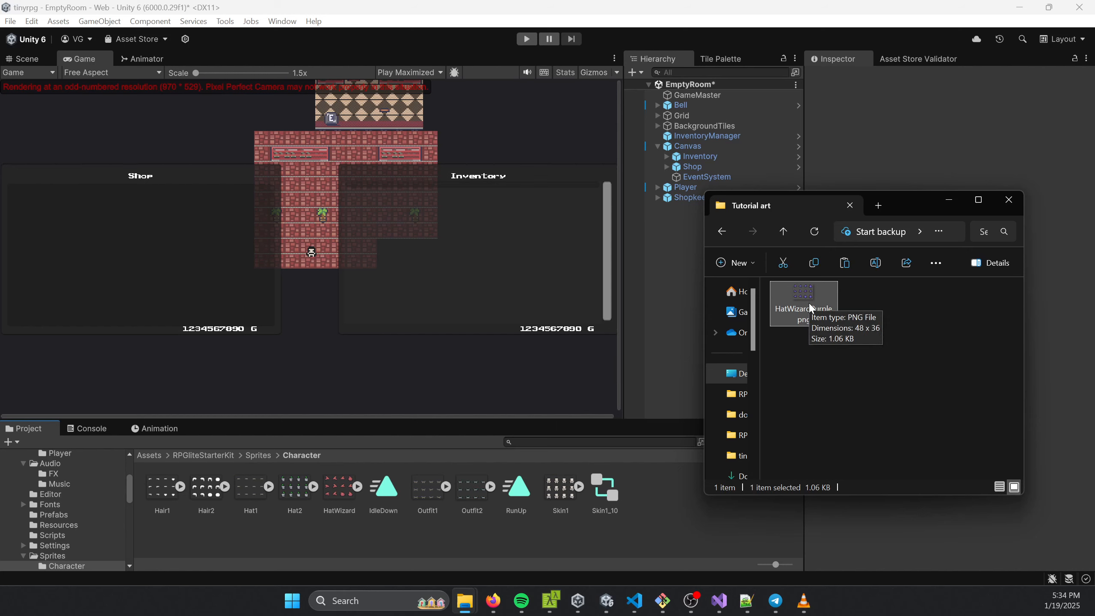
{"action": "left_click_drag", "start_coordinate": [802, 305], "coordinate": [657, 513]}
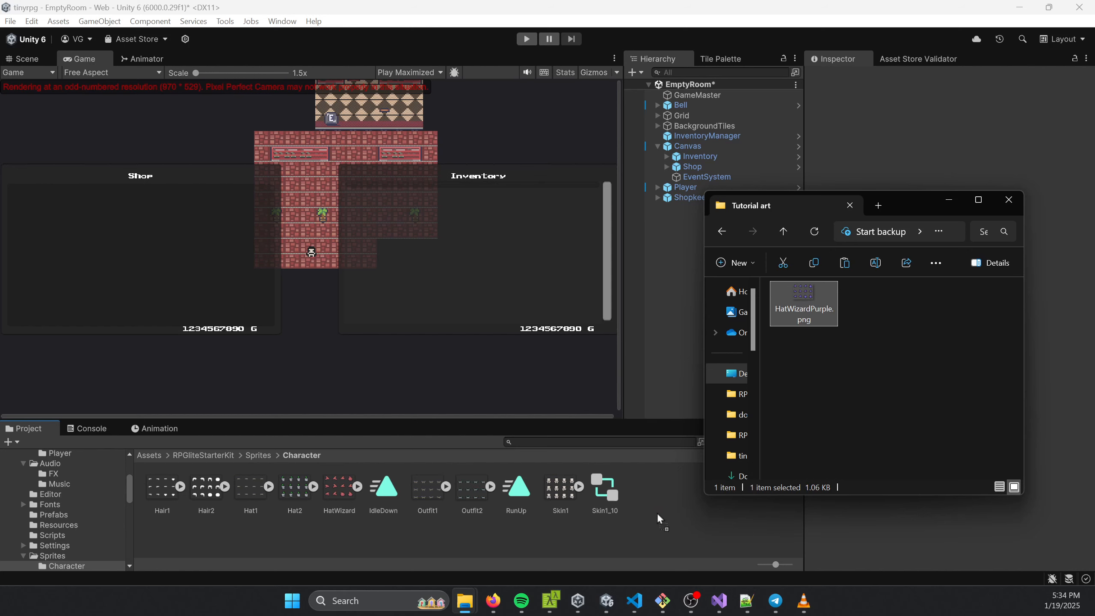
{"action": "left_click", "coordinate": [572, 546]}
- Set HatWizardPurple's filter mode to Point (no filter) and its format to RGBA 32 bit, and apply the import settings
{"action": "left_click", "coordinate": [381, 504]}
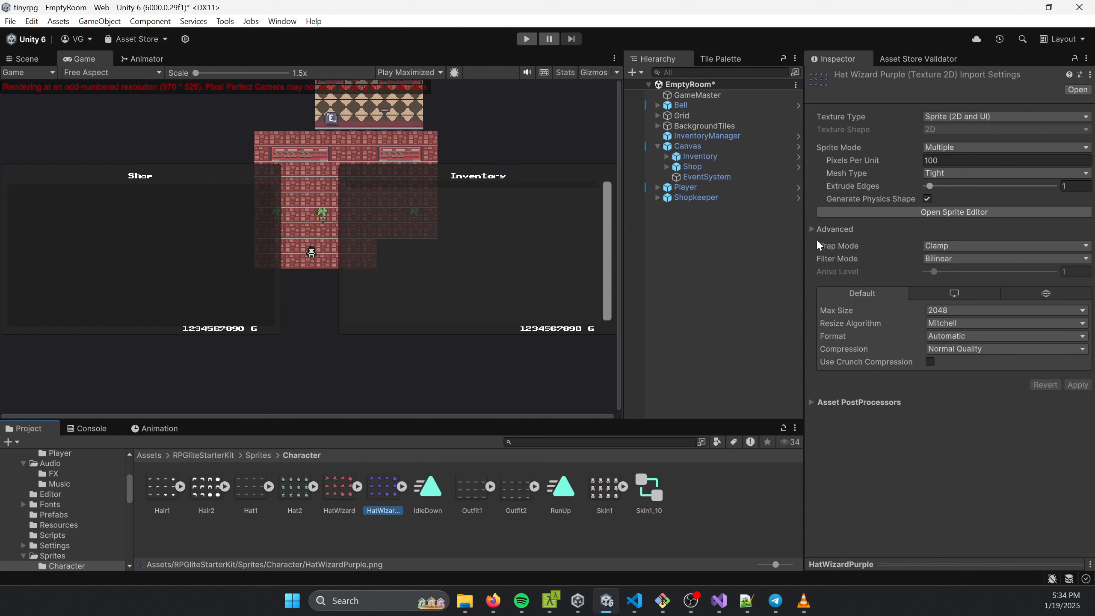
{"action": "left_click", "coordinate": [941, 261]}
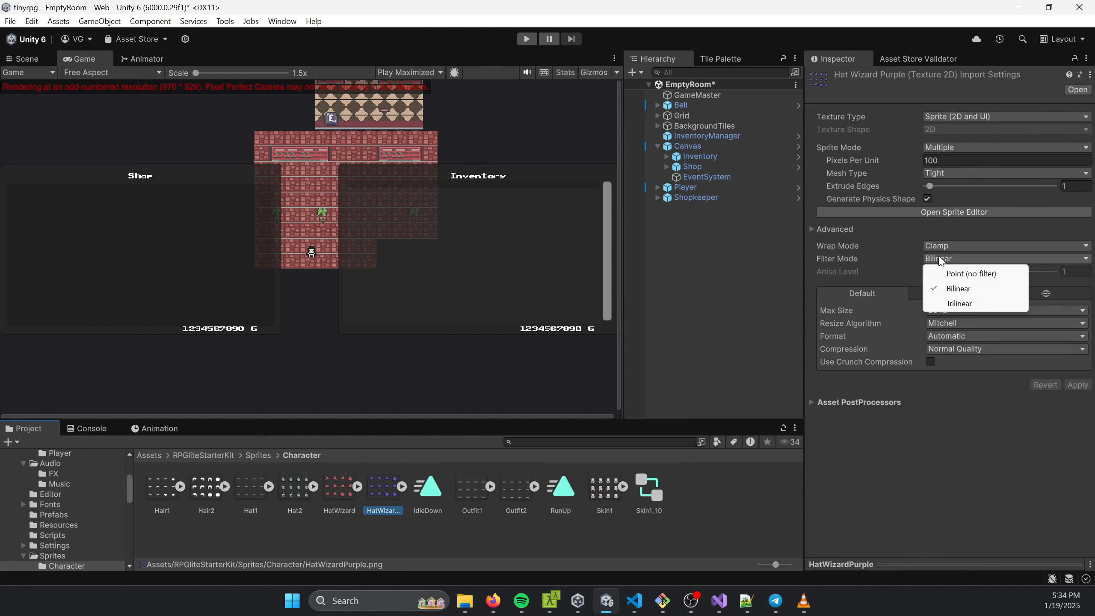
{"action": "left_click", "coordinate": [949, 272]}
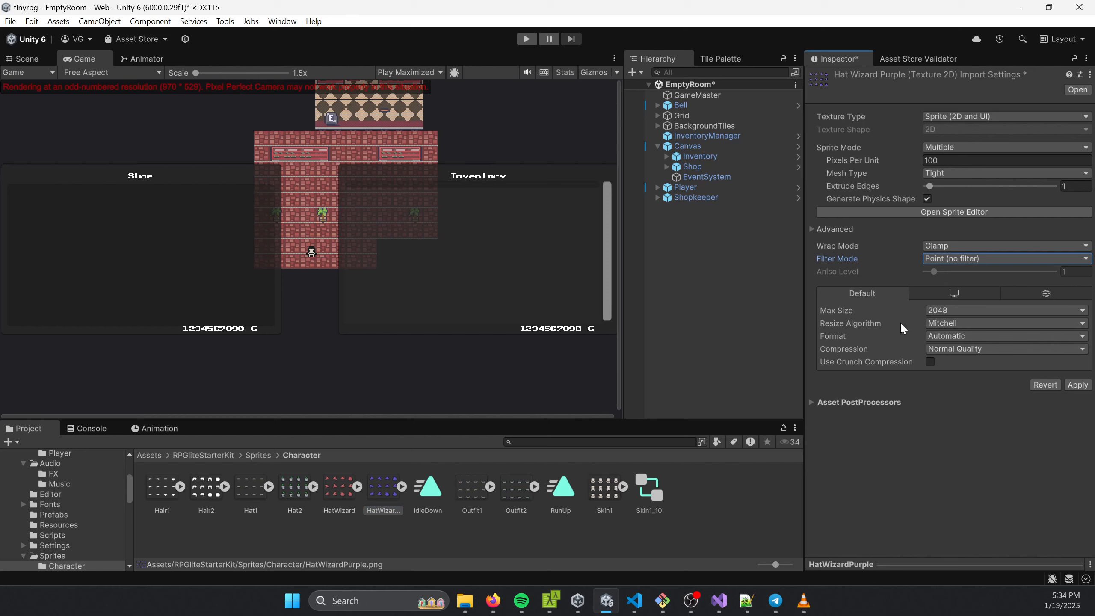
{"action": "left_click", "coordinate": [928, 336]}
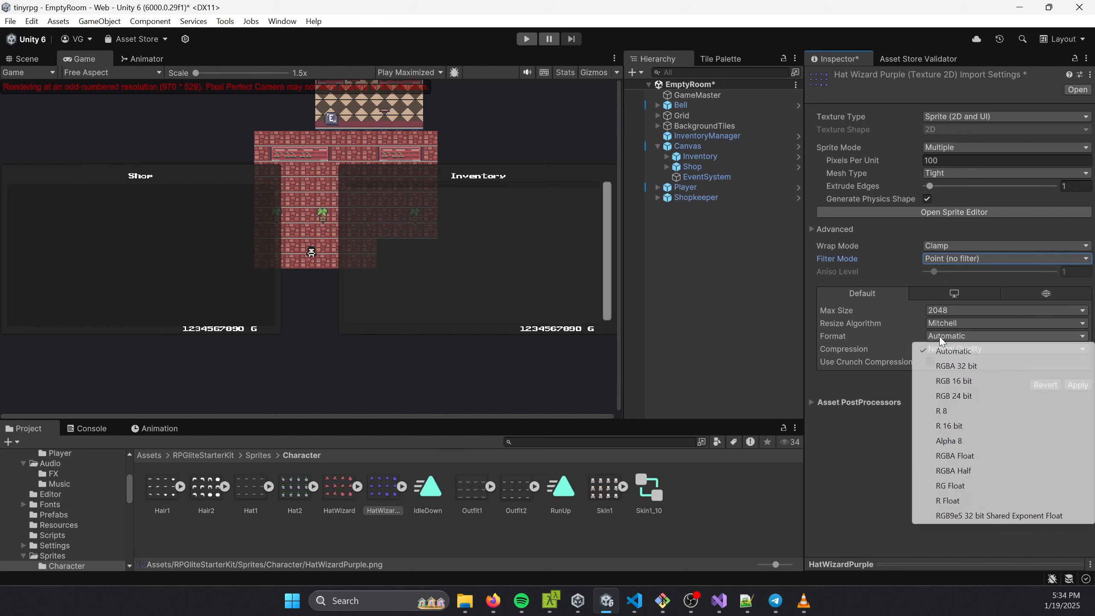
{"action": "left_click", "coordinate": [954, 368]}
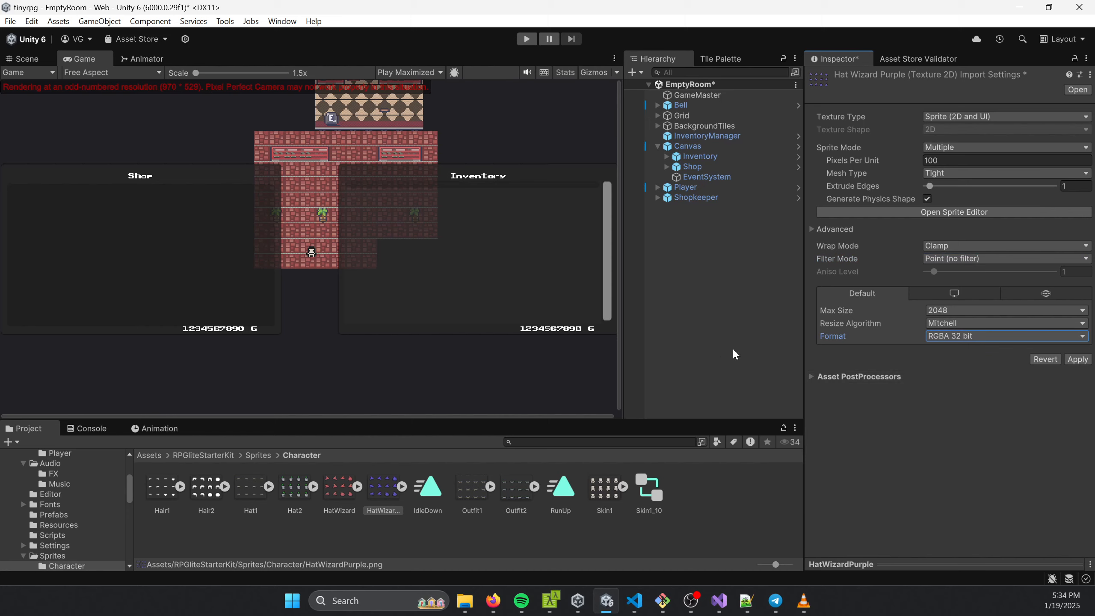
{"action": "left_click", "coordinate": [1080, 360]}
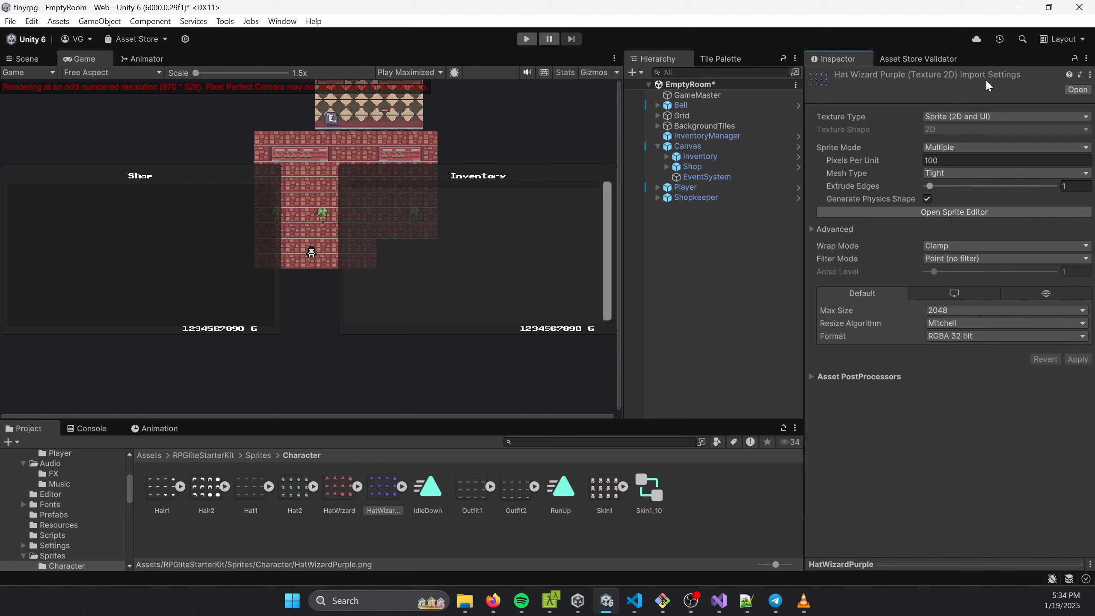
- Load the pixel art import preset onto the HatWizardPurple texture and apply it
{"action": "left_click", "coordinate": [1079, 75]}
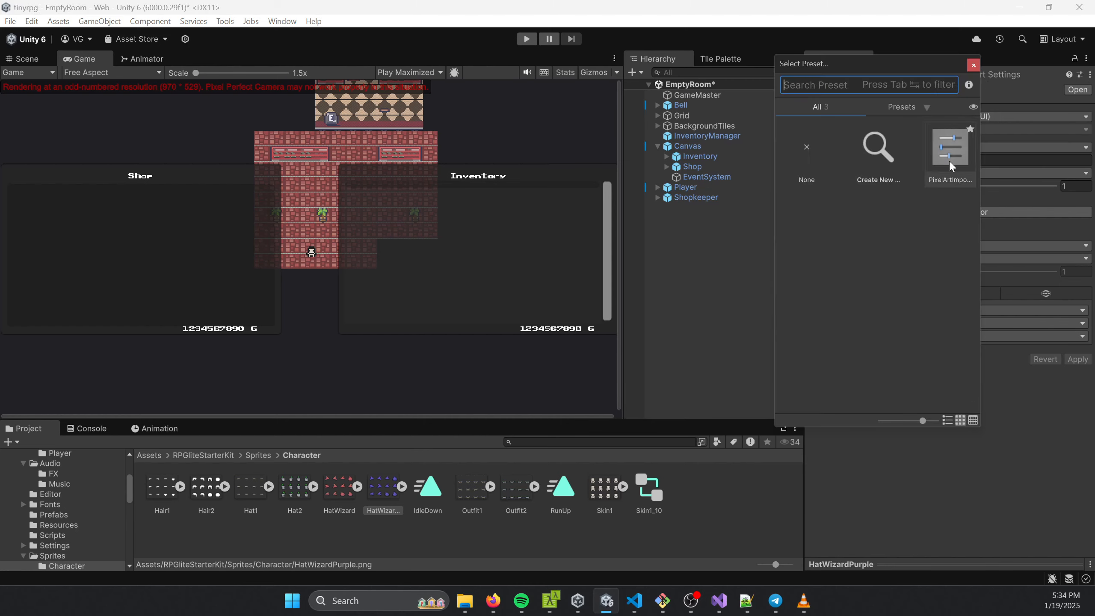
{"action": "left_click", "coordinate": [950, 164]}
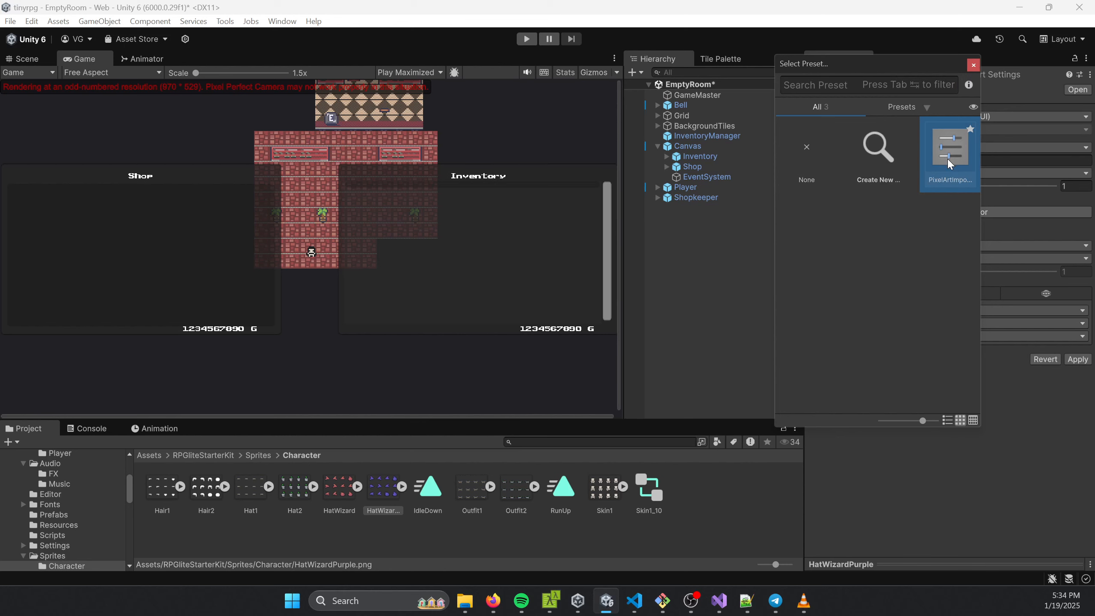
{"action": "double_click", "coordinate": [947, 158]}
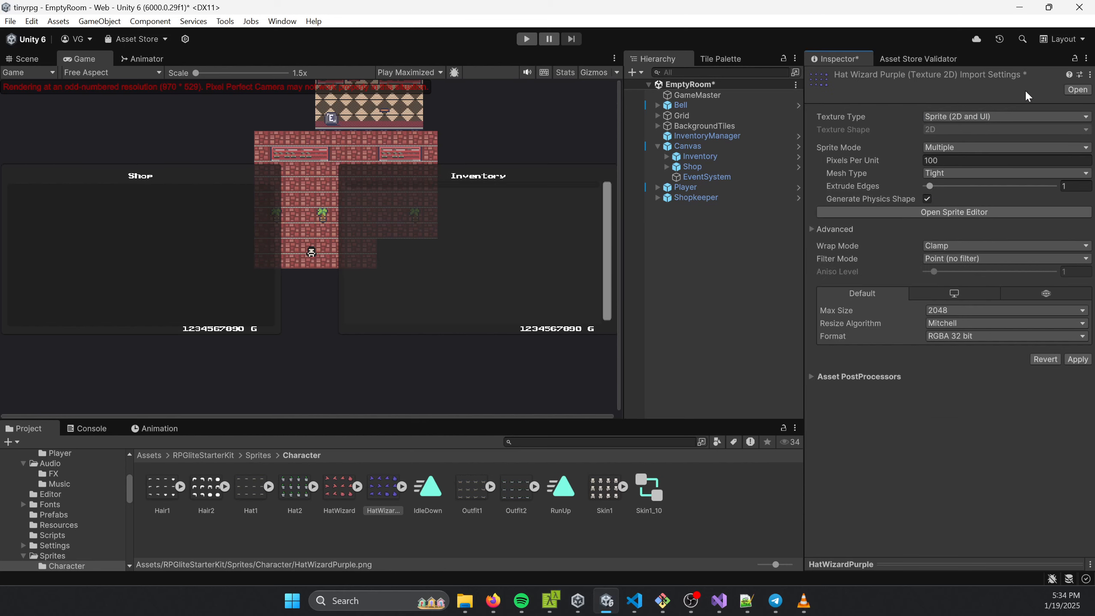
{"action": "left_click", "coordinate": [1076, 360]}
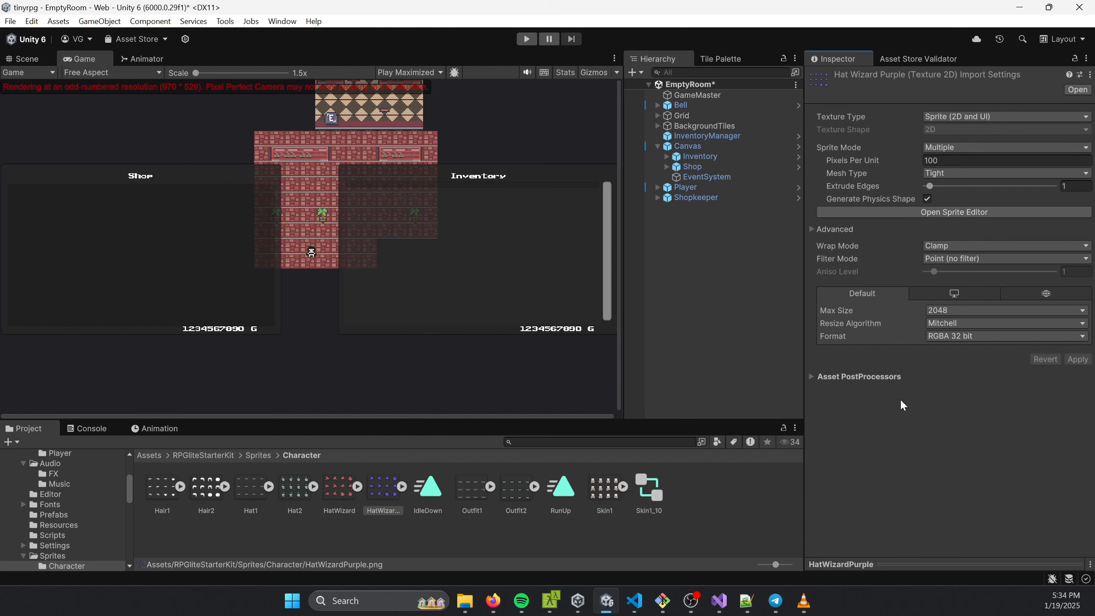
- Open the HatWizardPurple sheet in the Sprite Editor and inspect its first two sprite cells
{"action": "left_click", "coordinate": [907, 212]}
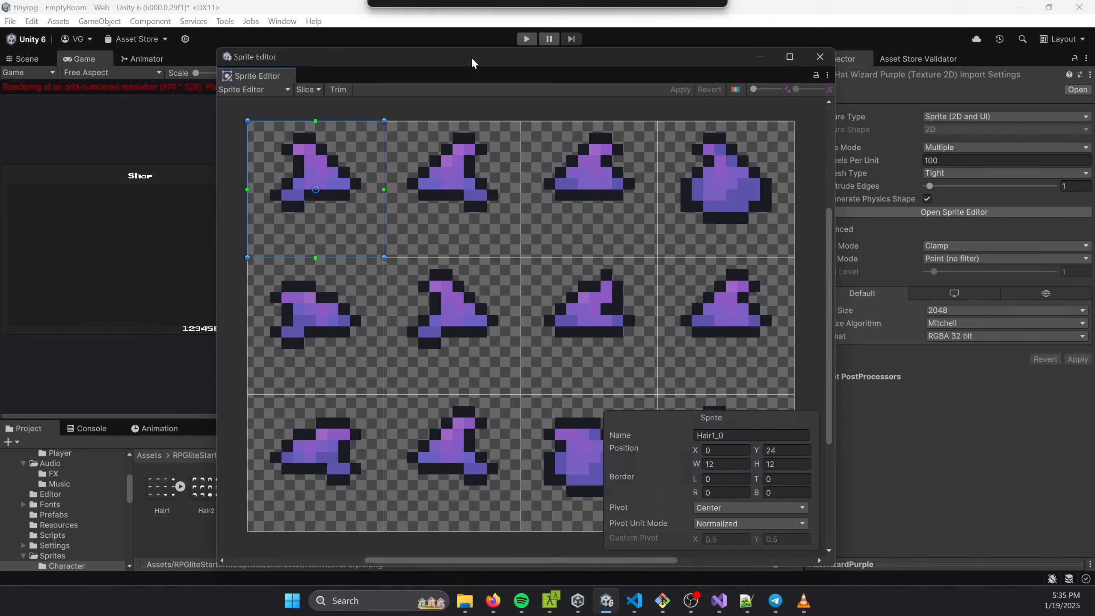
{"action": "left_click", "coordinate": [407, 176]}
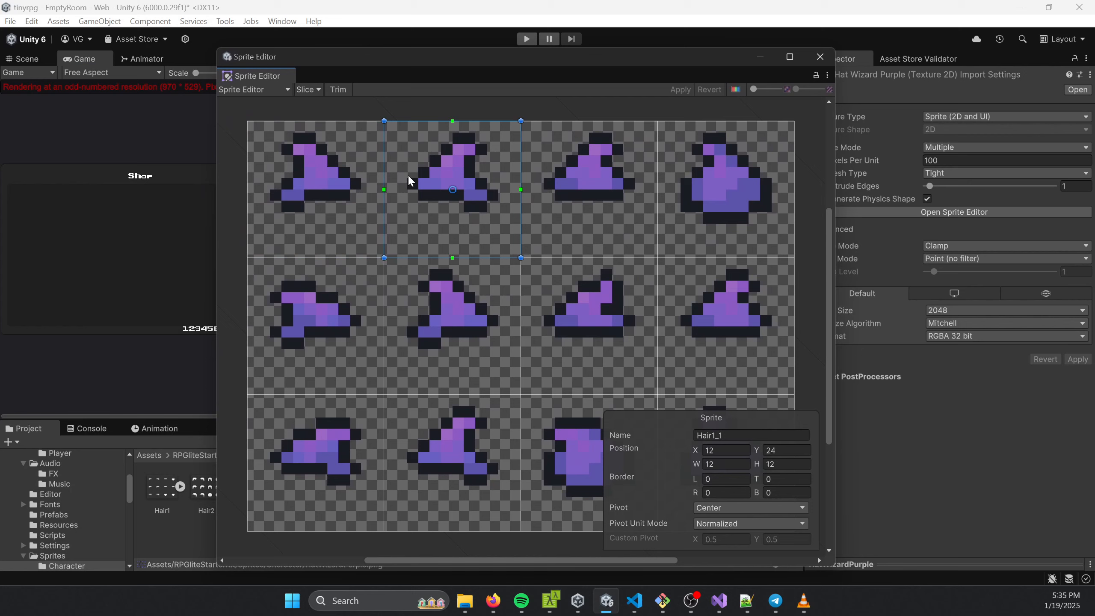
{"action": "left_click", "coordinate": [332, 202]}
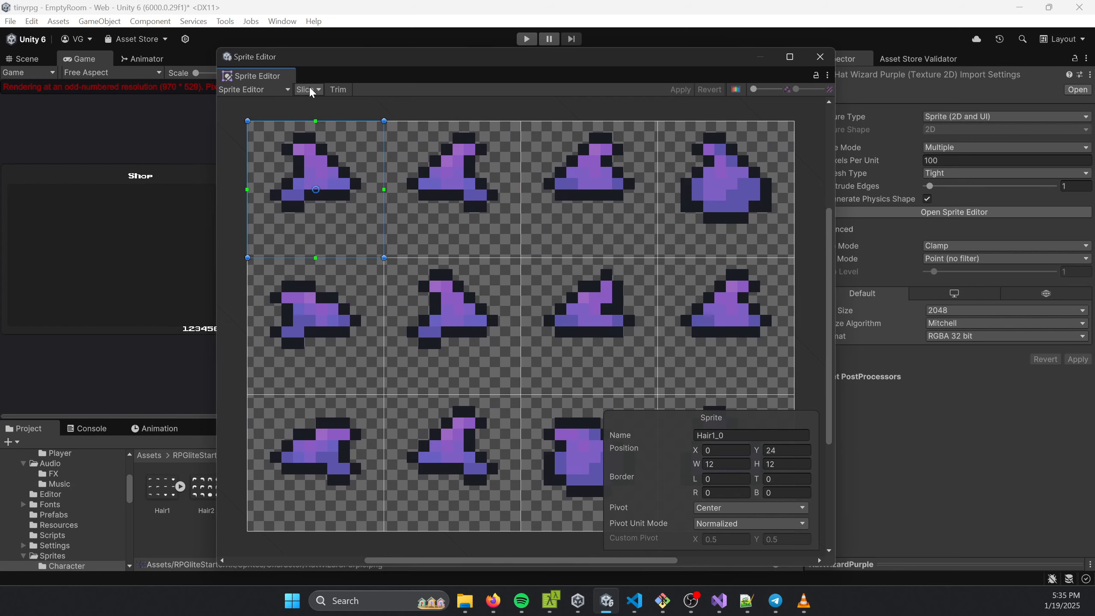
- Set the sheet's slicing to Grid By Cell Size with a pixel size of 12 by 12
{"action": "left_click", "coordinate": [310, 88]}
{"action": "left_click", "coordinate": [275, 91]}
{"action": "left_click", "coordinate": [310, 90]}
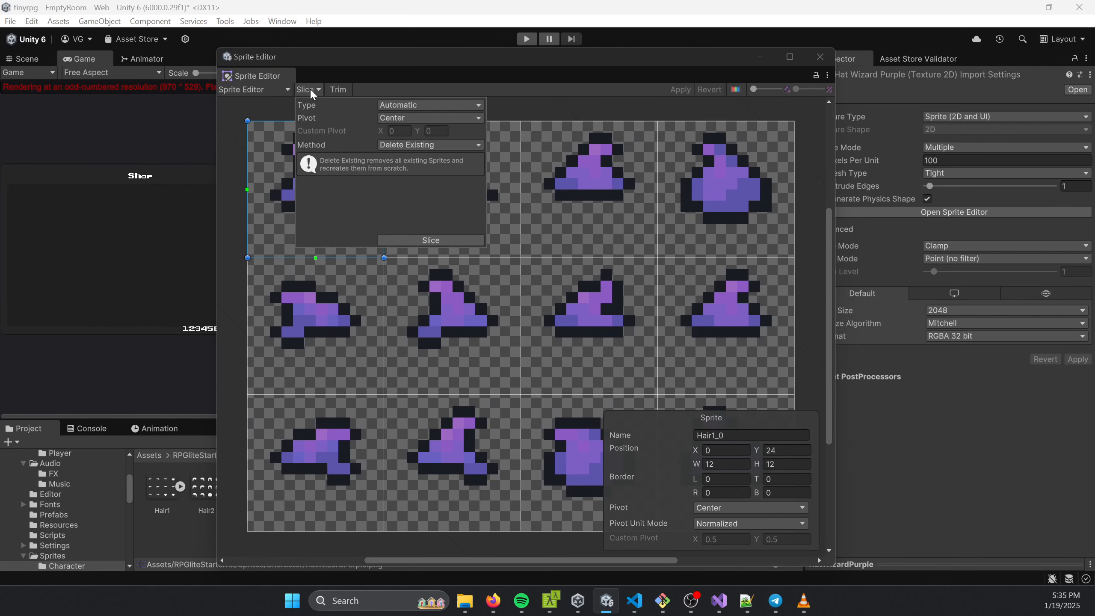
{"action": "left_click", "coordinate": [413, 106]}
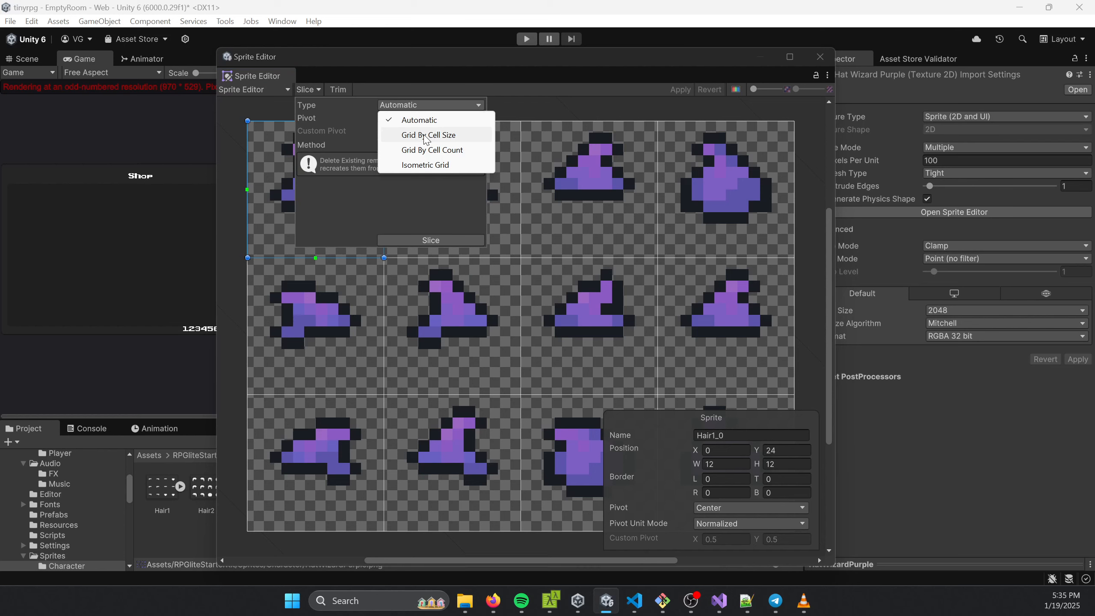
{"action": "left_click", "coordinate": [426, 135]}
{"action": "left_click", "coordinate": [403, 119]}
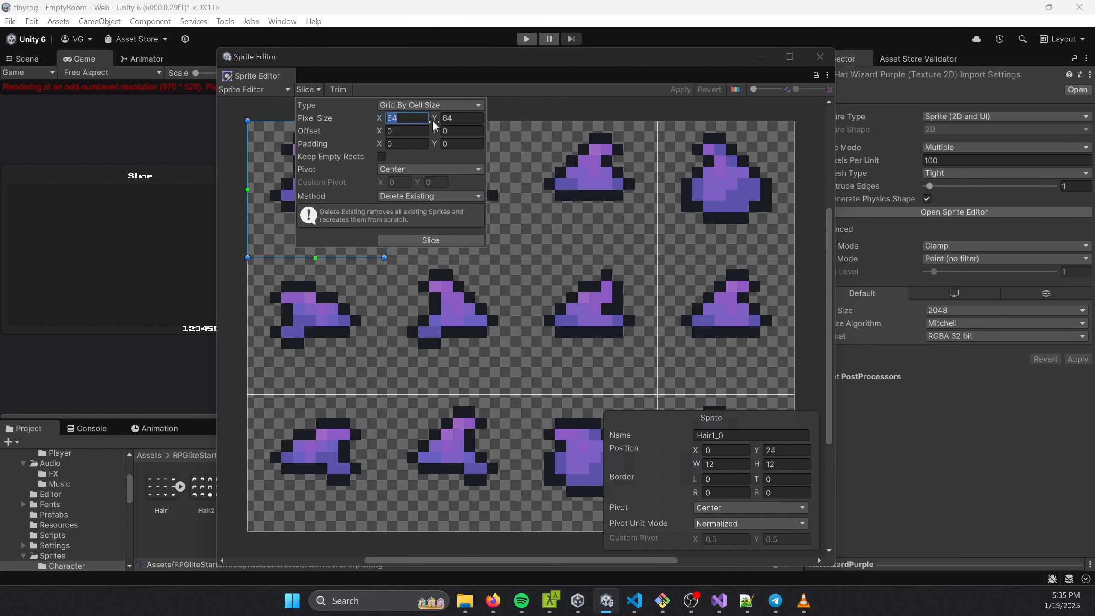
{"action": "type", "text": "12"}
{"action": "key", "text": "Tab"}
{"action": "type", "text": "12"}
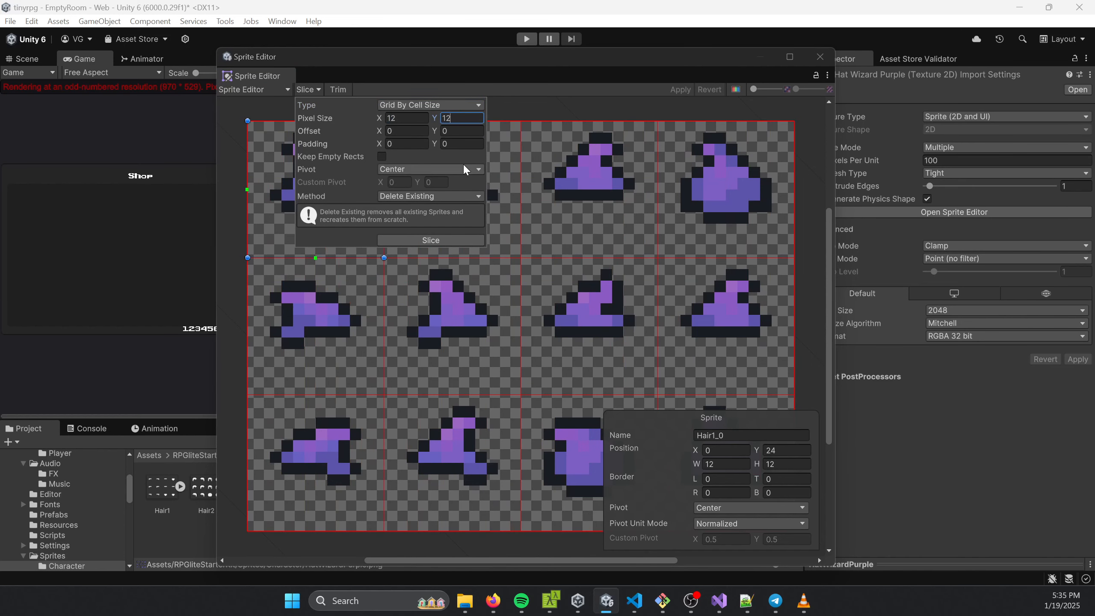
- Slice the hat sheet, replacing the existing sprites, apply the result and close the Sprite Editor
{"action": "left_click", "coordinate": [439, 241]}
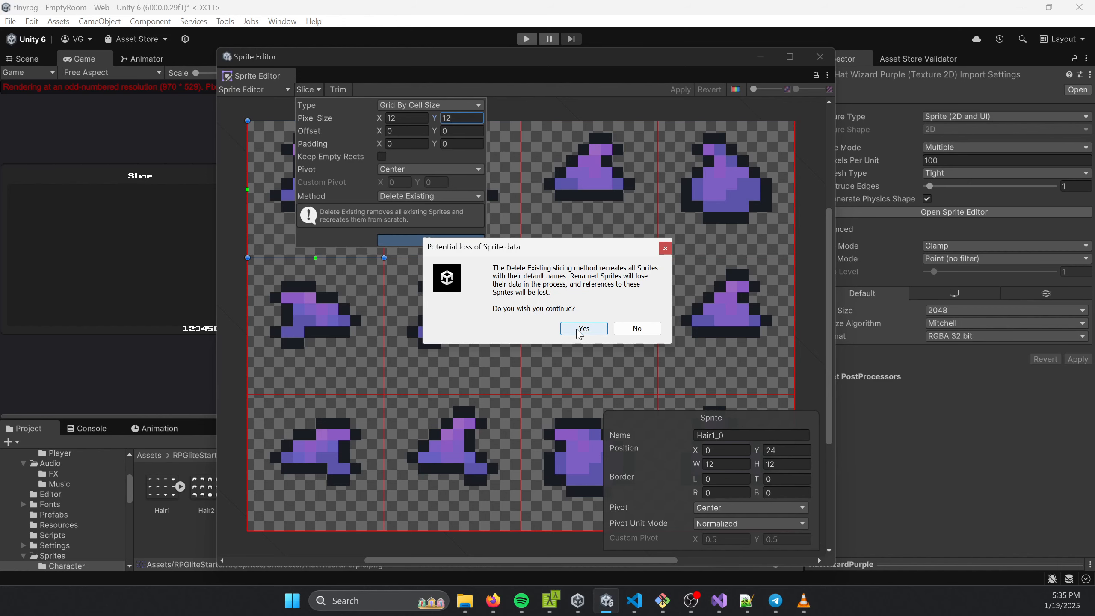
{"action": "left_click", "coordinate": [579, 329]}
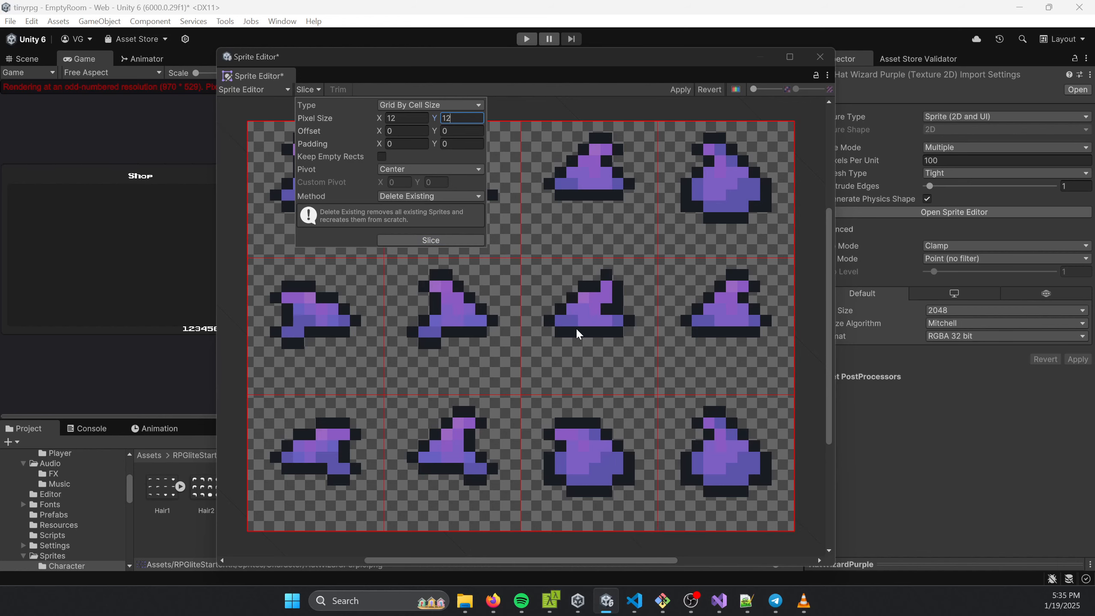
{"action": "left_click", "coordinate": [422, 241]}
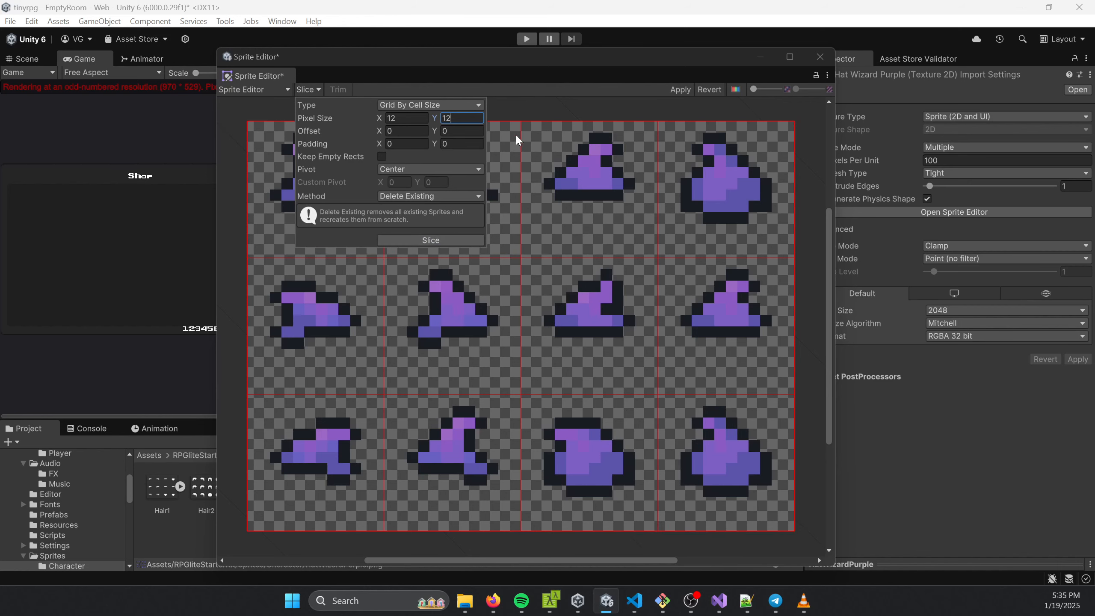
{"action": "left_click", "coordinate": [687, 90]}
{"action": "left_click", "coordinate": [820, 57]}
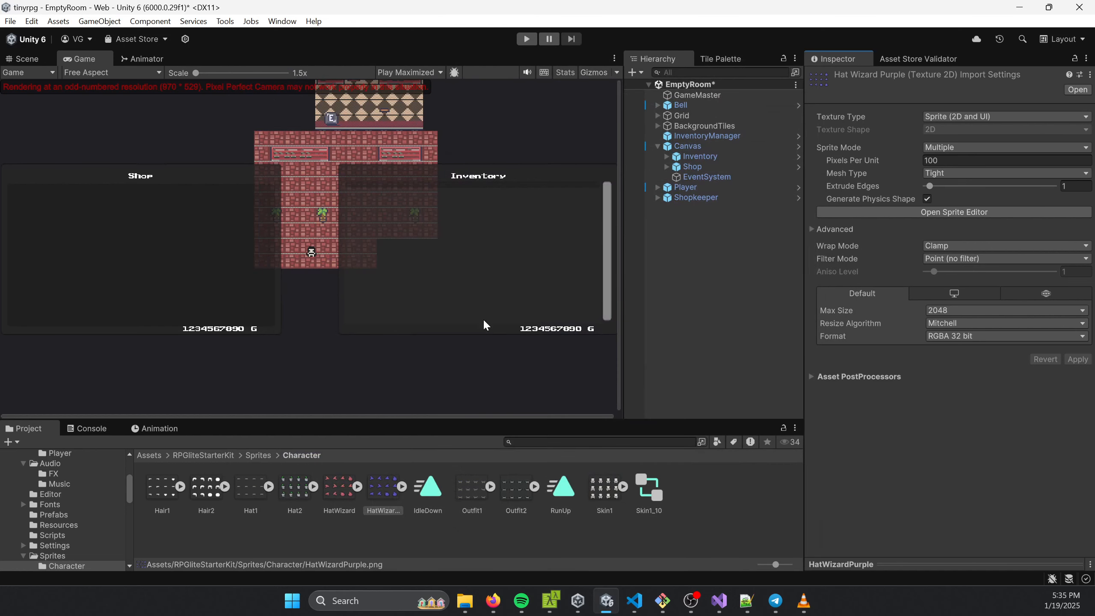
- Expand the HatWizardPurple texture and examine its sliced sprites, starting with HatWizardPurple_0
{"action": "left_click", "coordinate": [410, 525]}
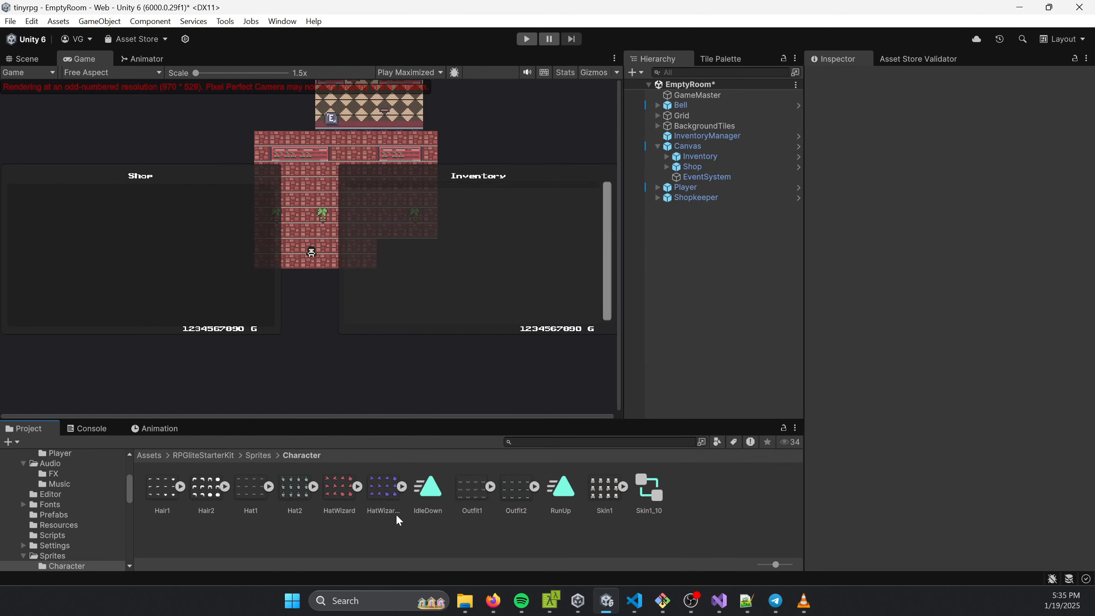
{"action": "left_click", "coordinate": [387, 491]}
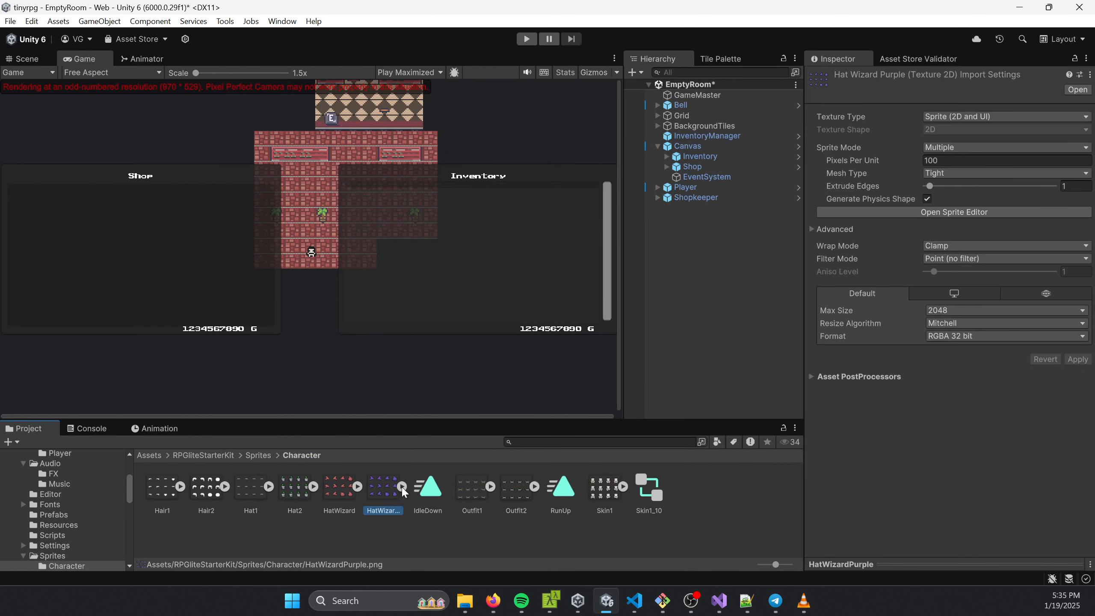
{"action": "left_click", "coordinate": [401, 486]}
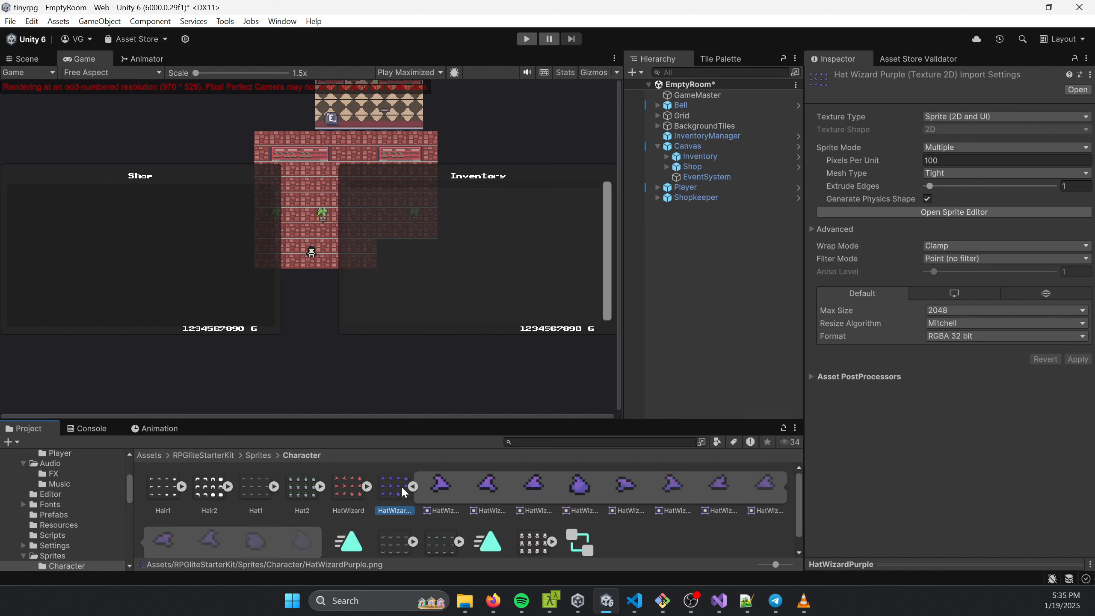
{"action": "left_click", "coordinate": [433, 491]}
{"action": "scroll", "coordinate": [457, 477], "scroll_direction": "down", "scroll_amount": 1}
{"action": "scroll", "coordinate": [458, 477], "scroll_direction": "up", "scroll_amount": 1}
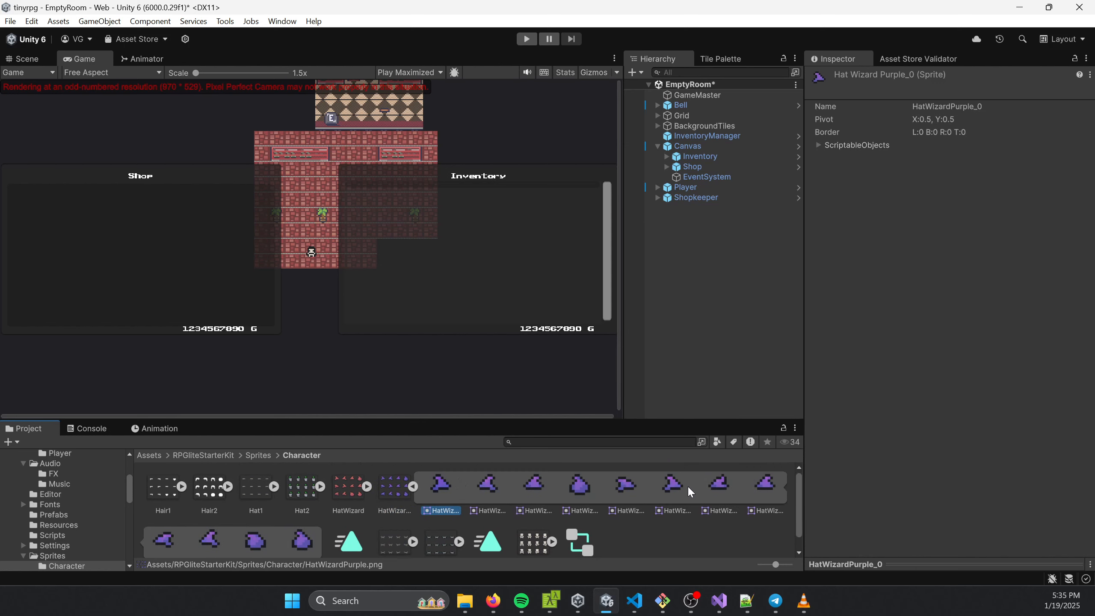
{"action": "scroll", "coordinate": [237, 536], "scroll_direction": "down", "scroll_amount": 1}
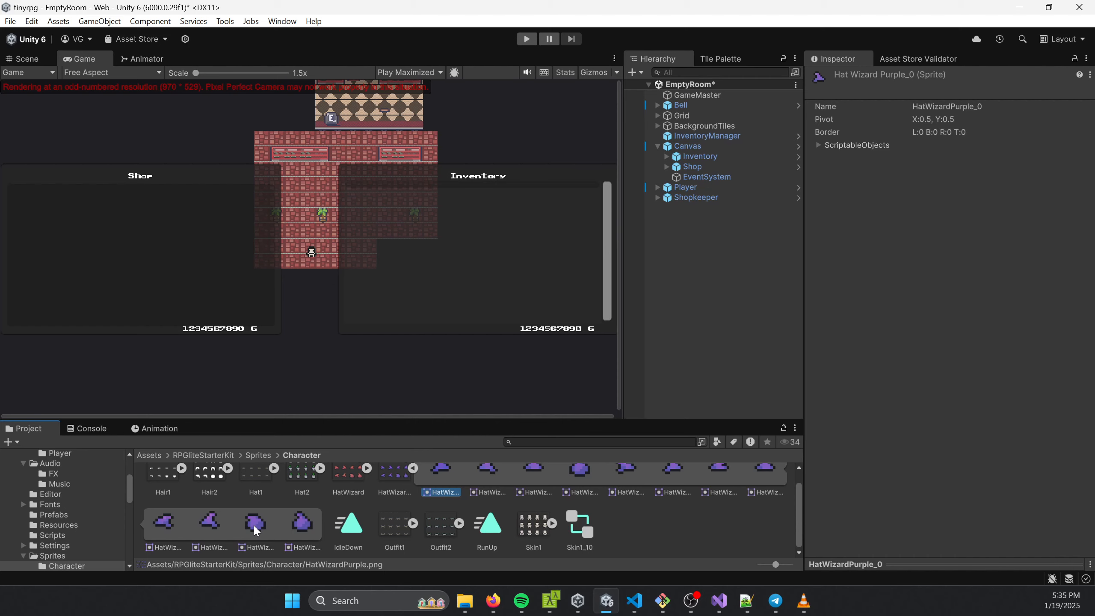
- Open the ArtLibrary prefab from the RPGliteStarterKit Prefabs folder and select its ArtLibrary object
{"action": "left_click", "coordinate": [241, 456]}
{"action": "left_click", "coordinate": [290, 522]}
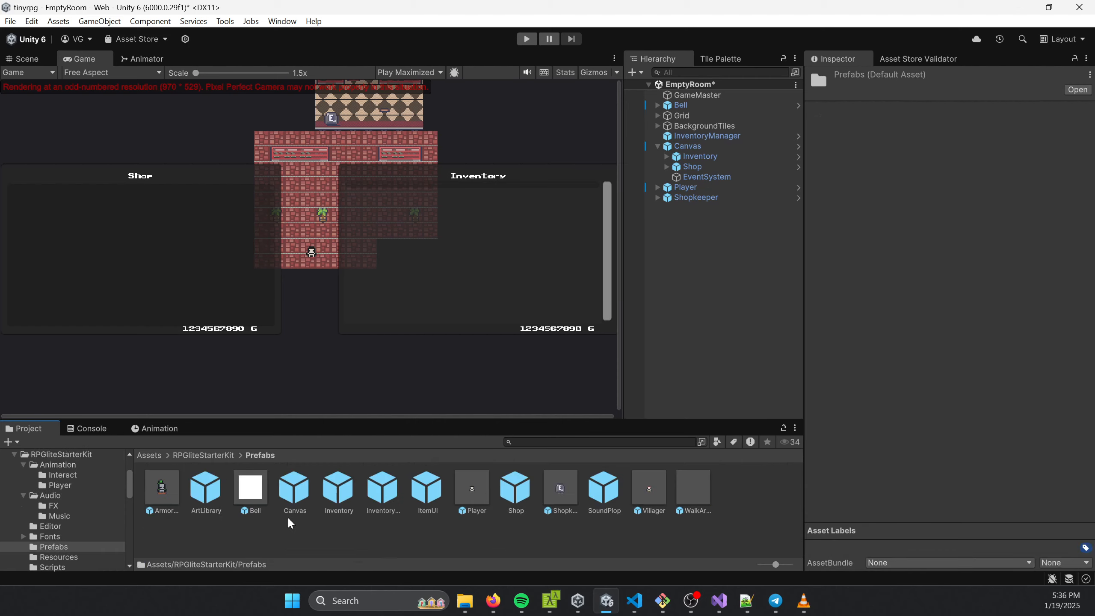
{"action": "double_click", "coordinate": [205, 492]}
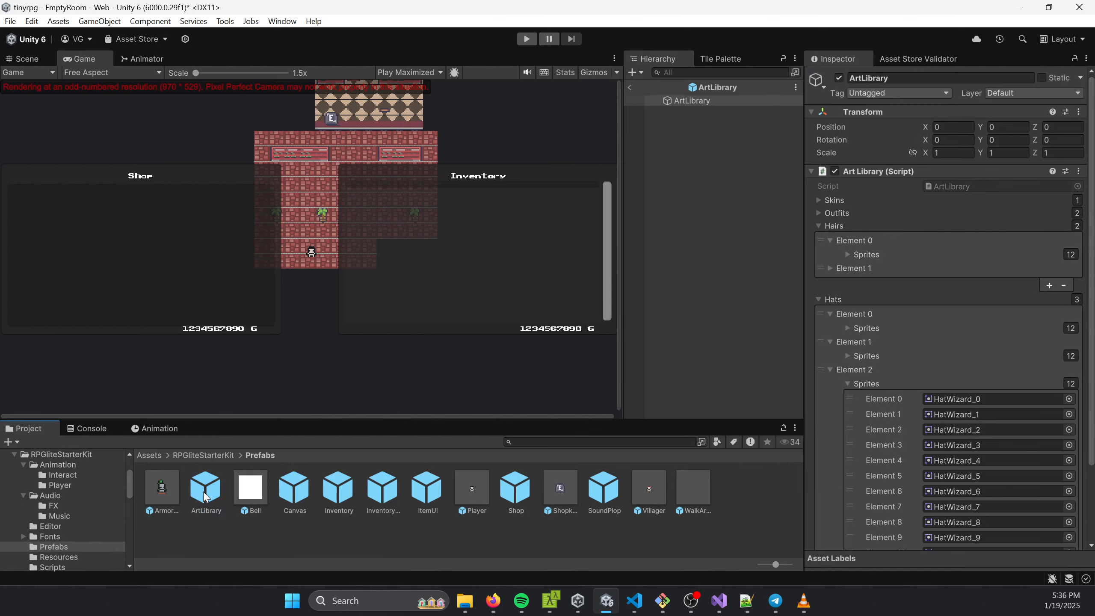
{"action": "left_click", "coordinate": [698, 99]}
- Collapse the Element 2 hat entry with its sprites and the Hairs list in the Art Library script
{"action": "scroll", "coordinate": [882, 284], "scroll_direction": "down", "scroll_amount": 3}
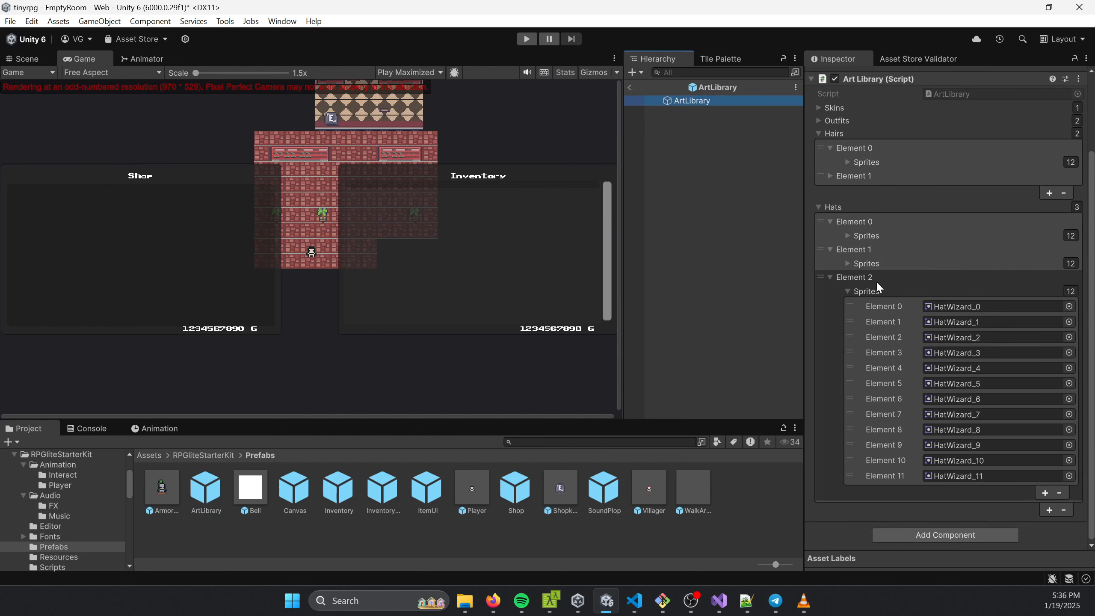
{"action": "left_click", "coordinate": [866, 287]}
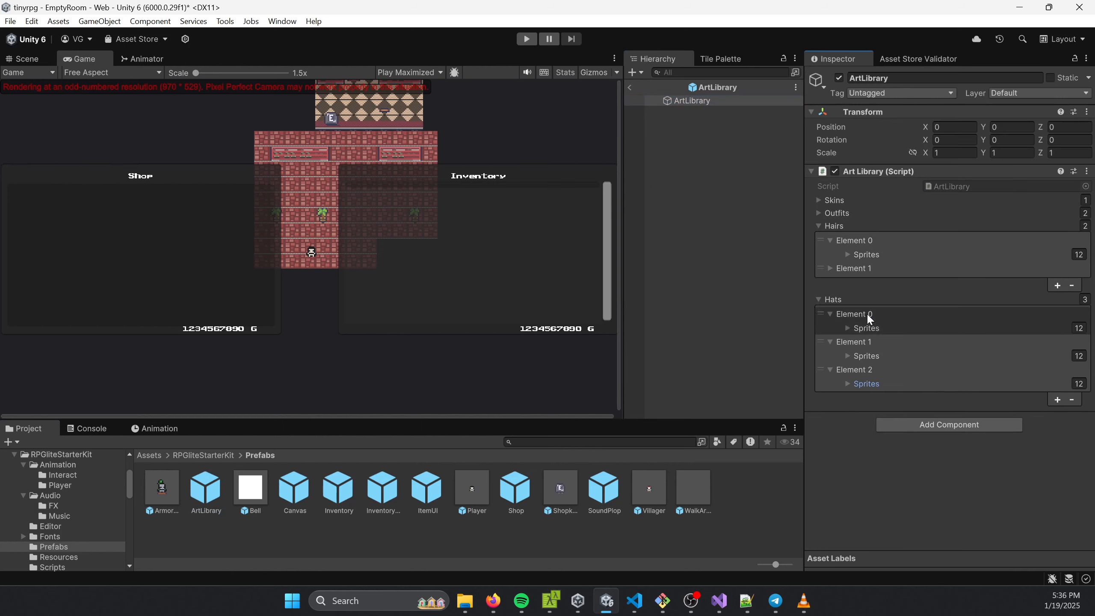
{"action": "left_click", "coordinate": [856, 370]}
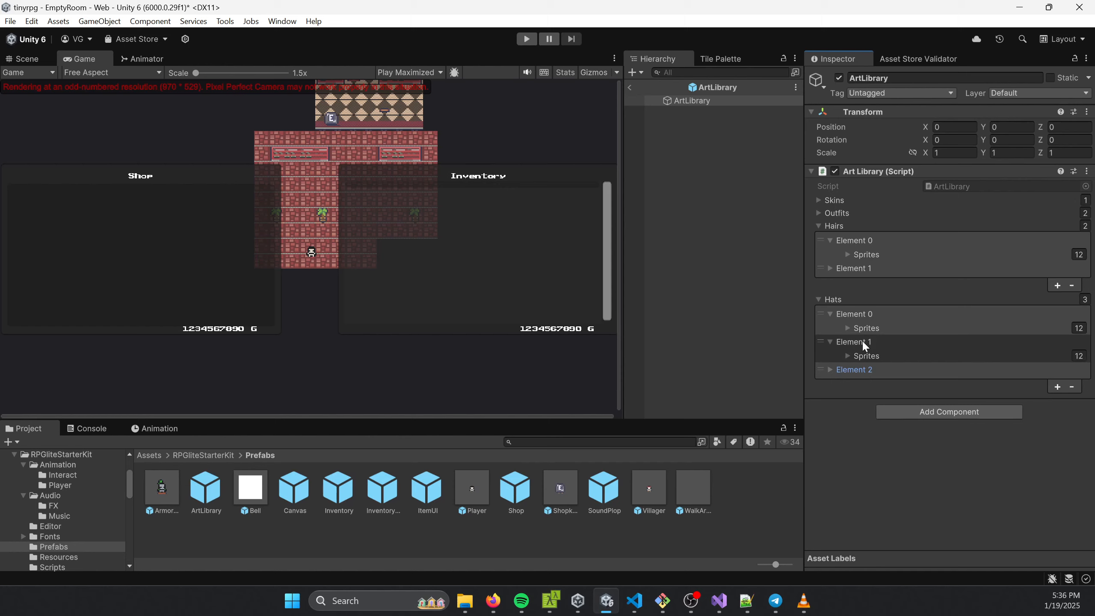
{"action": "left_click", "coordinate": [843, 226]}
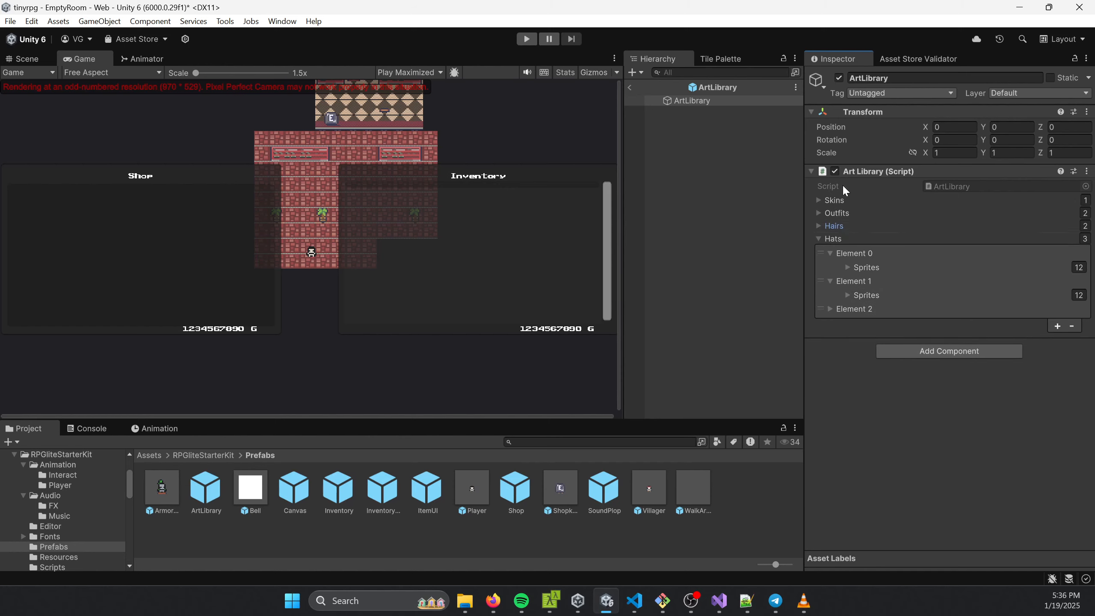
{"action": "left_click", "coordinate": [859, 238]}
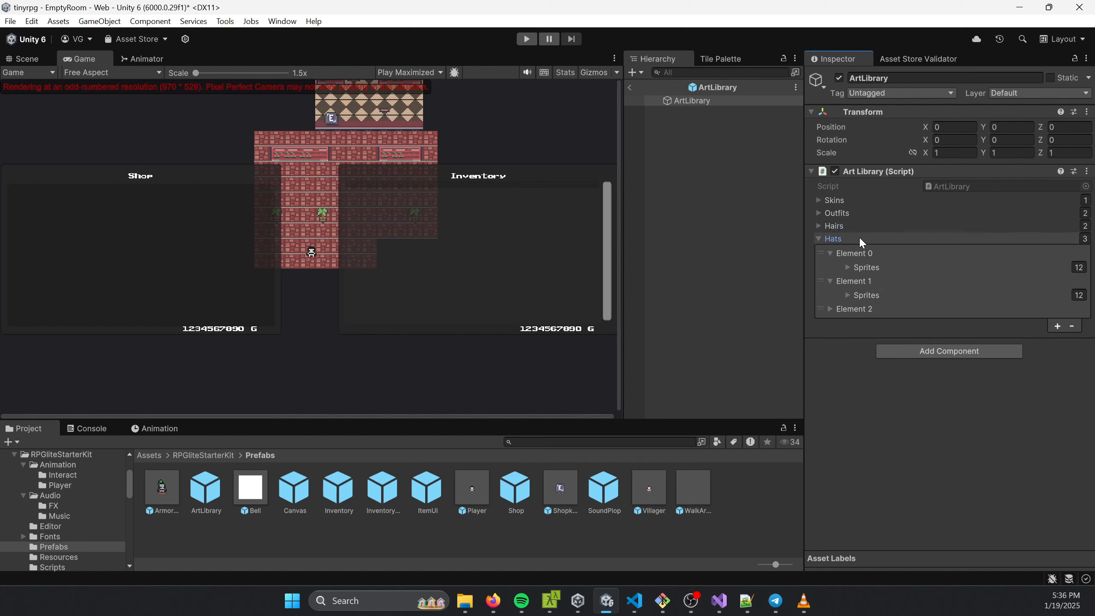
- Add a fourth entry to the Hats list and delete all twelve HatWizard sprites copied into it
{"action": "left_click", "coordinate": [1056, 326]}
{"action": "left_click", "coordinate": [891, 350]}
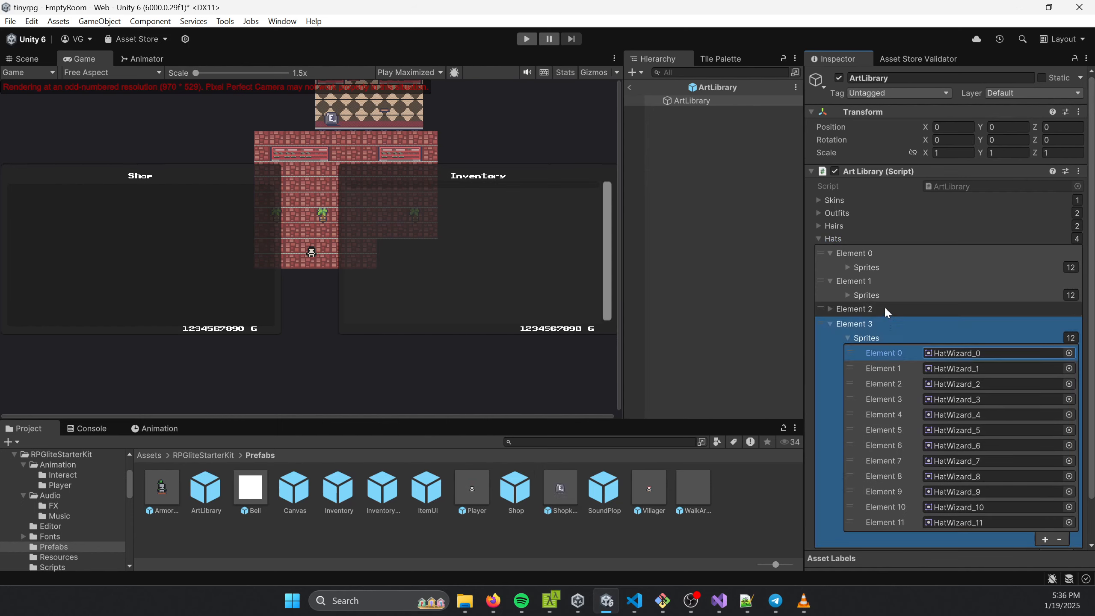
{"action": "scroll", "coordinate": [903, 351], "scroll_direction": "down", "scroll_amount": 3}
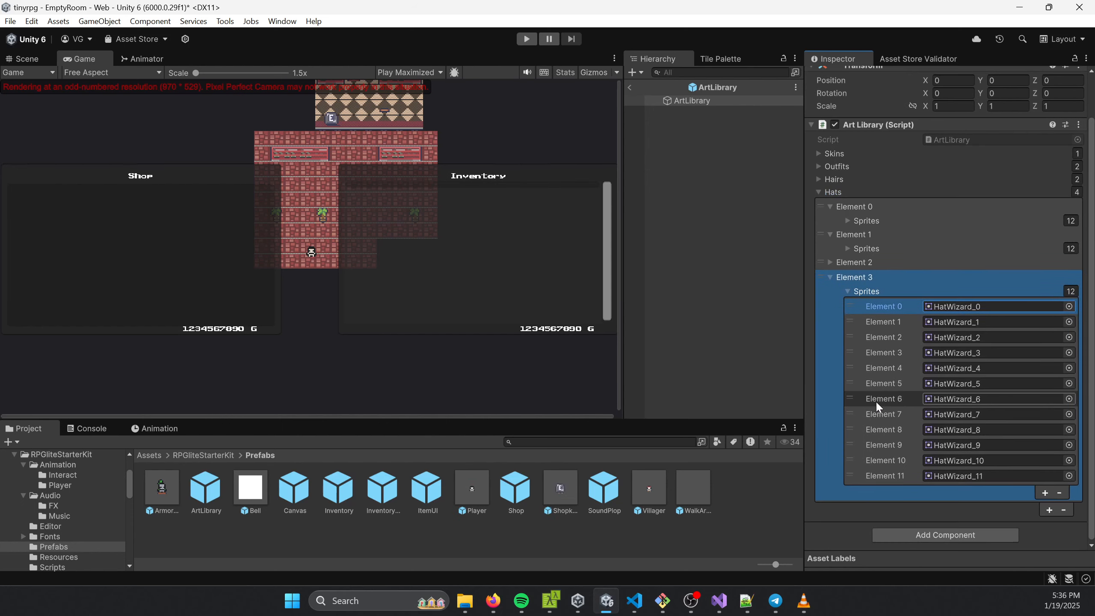
{"action": "left_click", "coordinate": [904, 473], "text": "shift"}
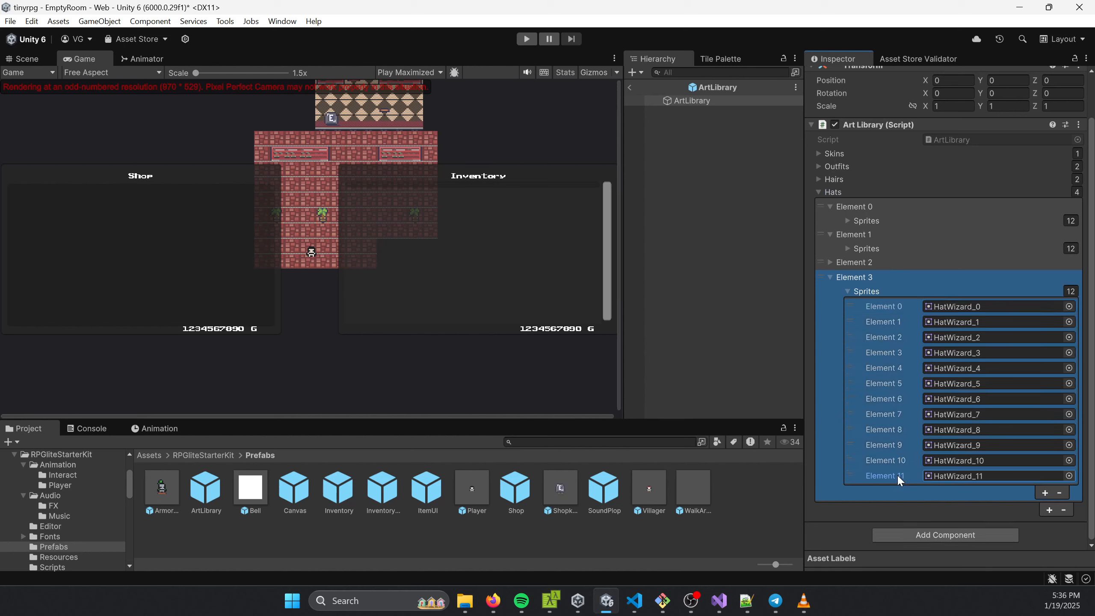
{"action": "right_click", "coordinate": [897, 474]}
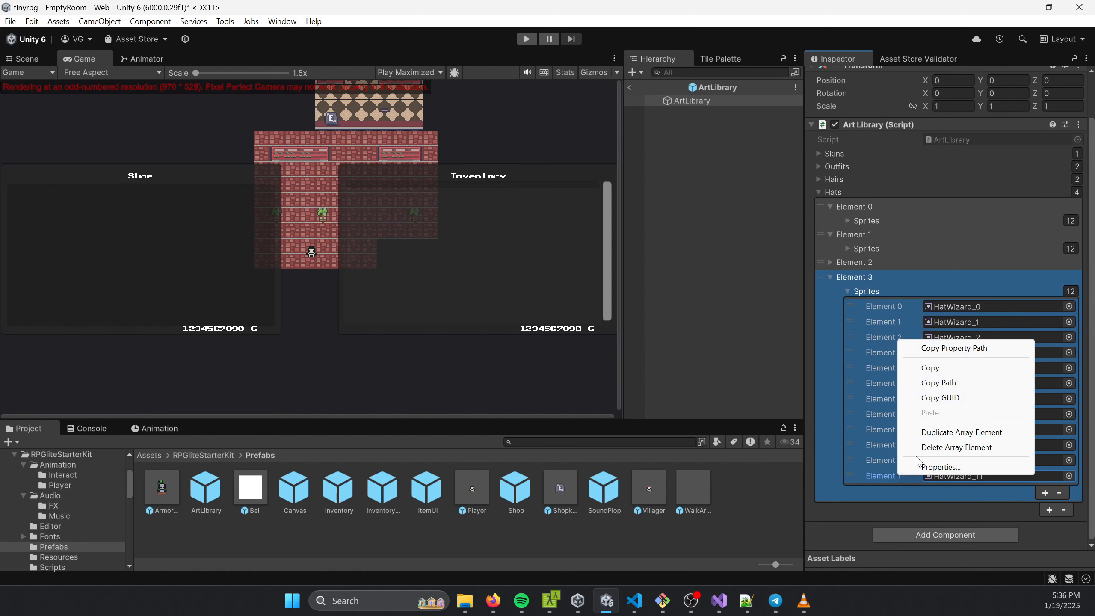
{"action": "left_click", "coordinate": [936, 449]}
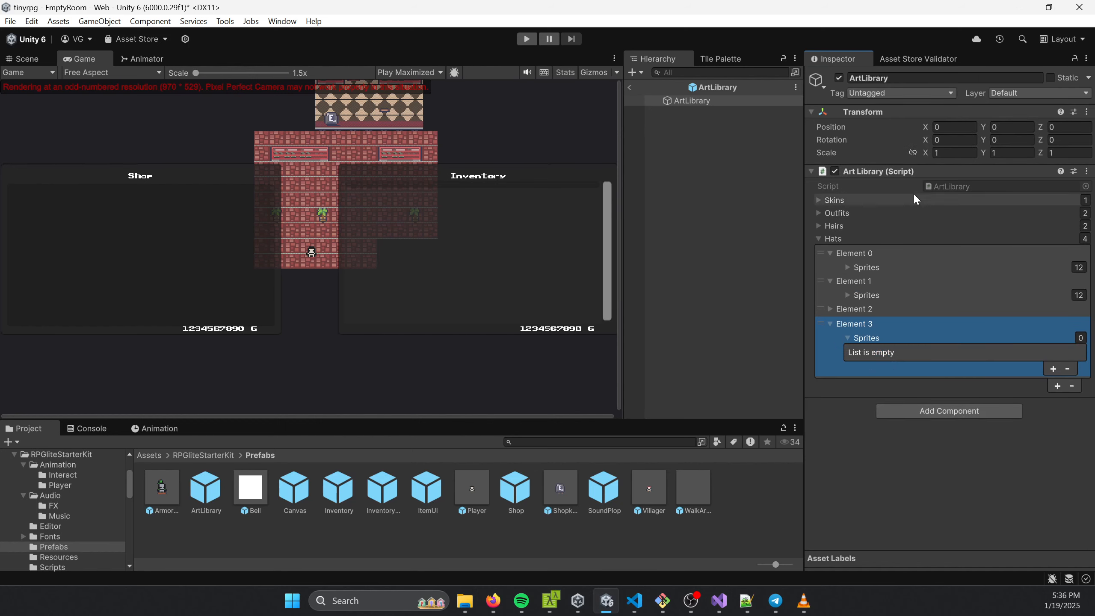
- Lock the Inspector on ArtLibrary and open the Sprites/Character folder
{"action": "left_click", "coordinate": [1076, 59]}
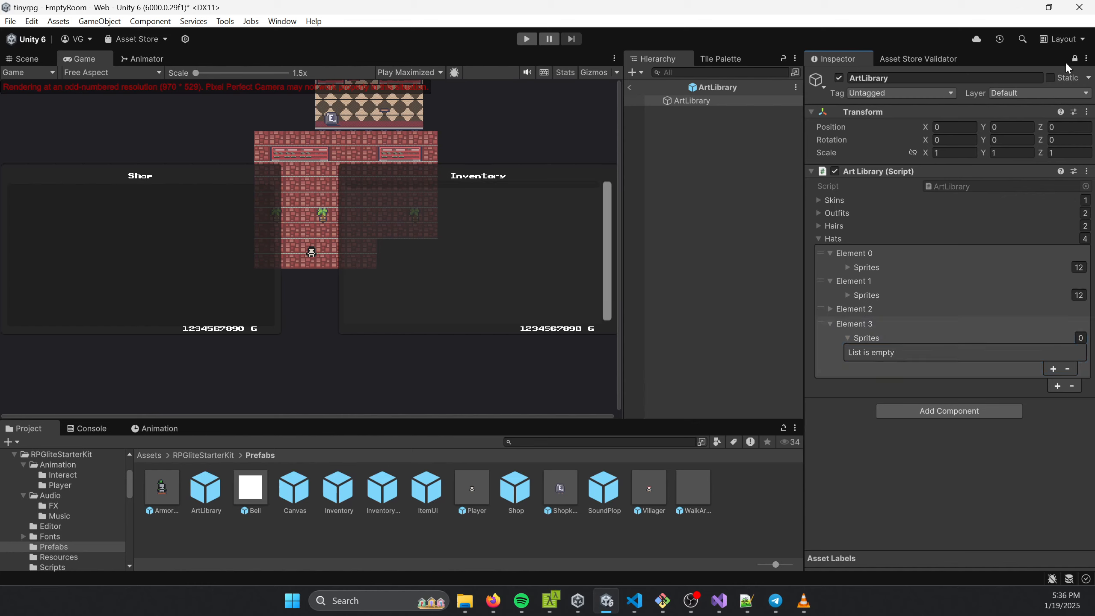
{"action": "left_click", "coordinate": [212, 455]}
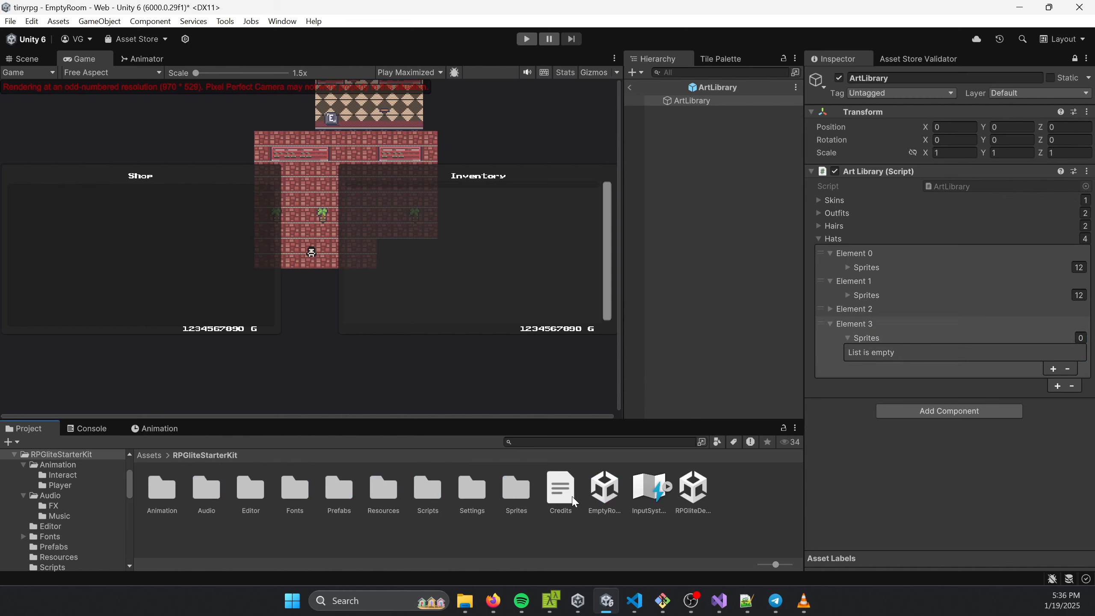
{"action": "double_click", "coordinate": [518, 492]}
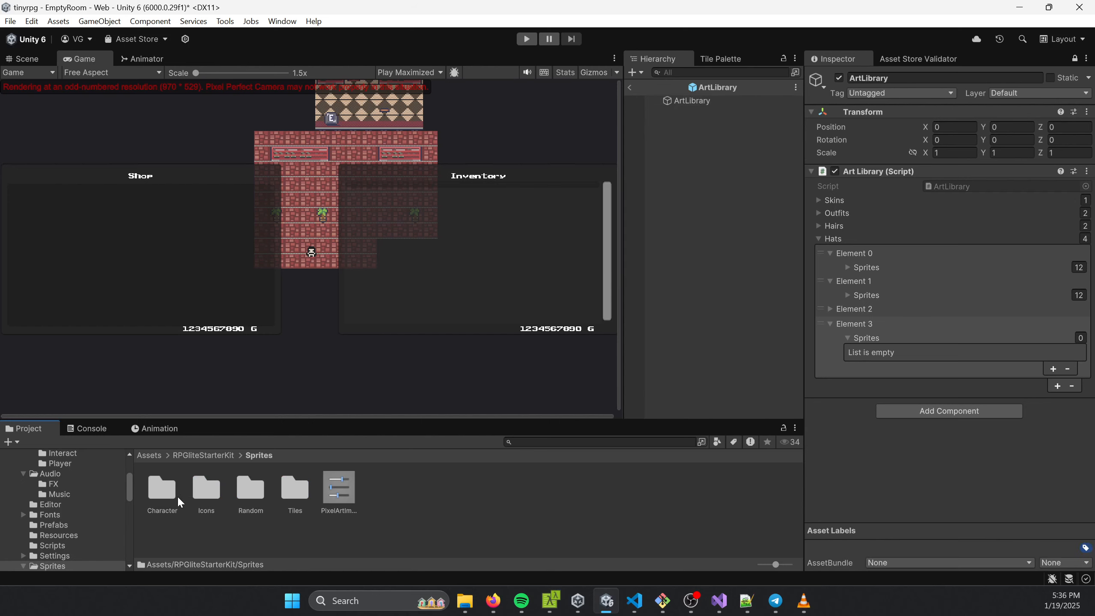
{"action": "double_click", "coordinate": [162, 489]}
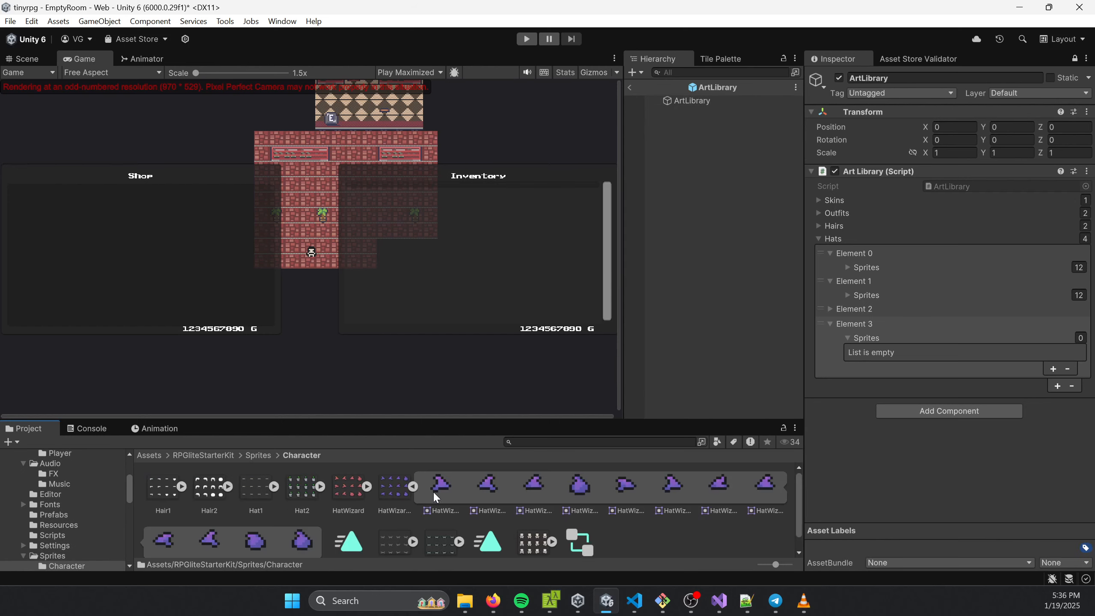
- Add the sprites HatWizardPurple_0 through HatWizardPurple_11 to the Sprites list of hat Element 3
{"action": "left_click", "coordinate": [445, 486]}
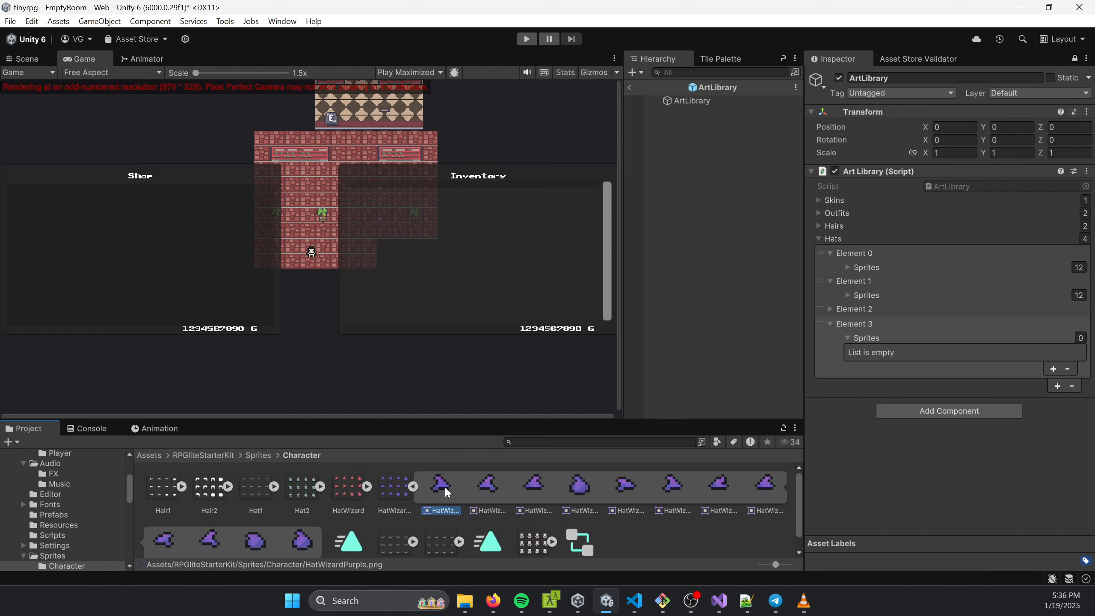
{"action": "scroll", "coordinate": [416, 495], "scroll_direction": "down", "scroll_amount": 1}
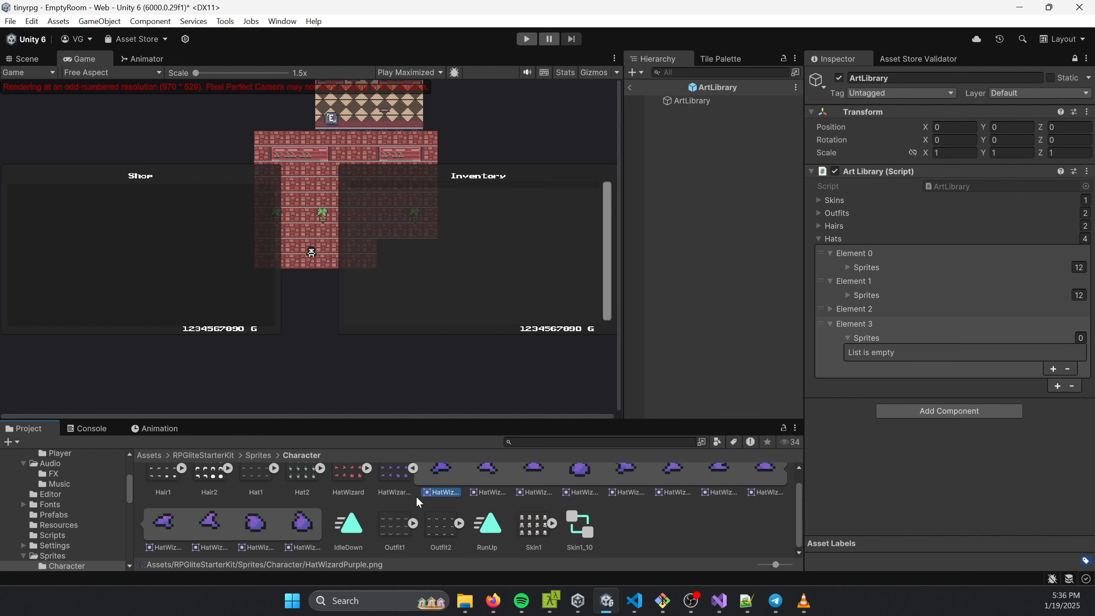
{"action": "left_click", "coordinate": [305, 527], "text": "shift"}
{"action": "scroll", "coordinate": [455, 499], "scroll_direction": "up", "scroll_amount": 1}
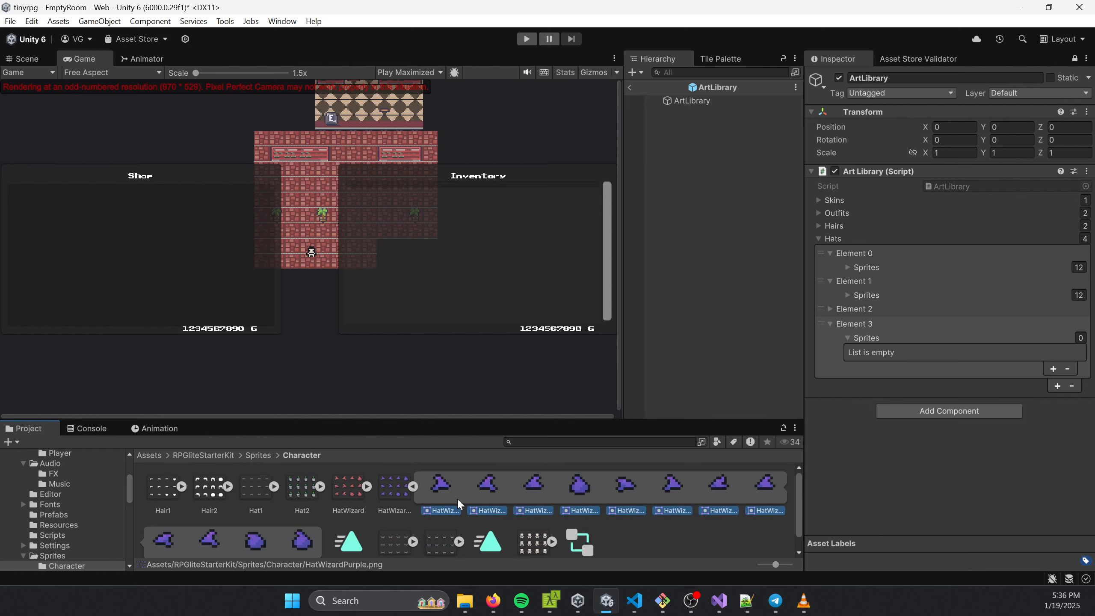
{"action": "left_click_drag", "start_coordinate": [437, 486], "coordinate": [994, 340]}
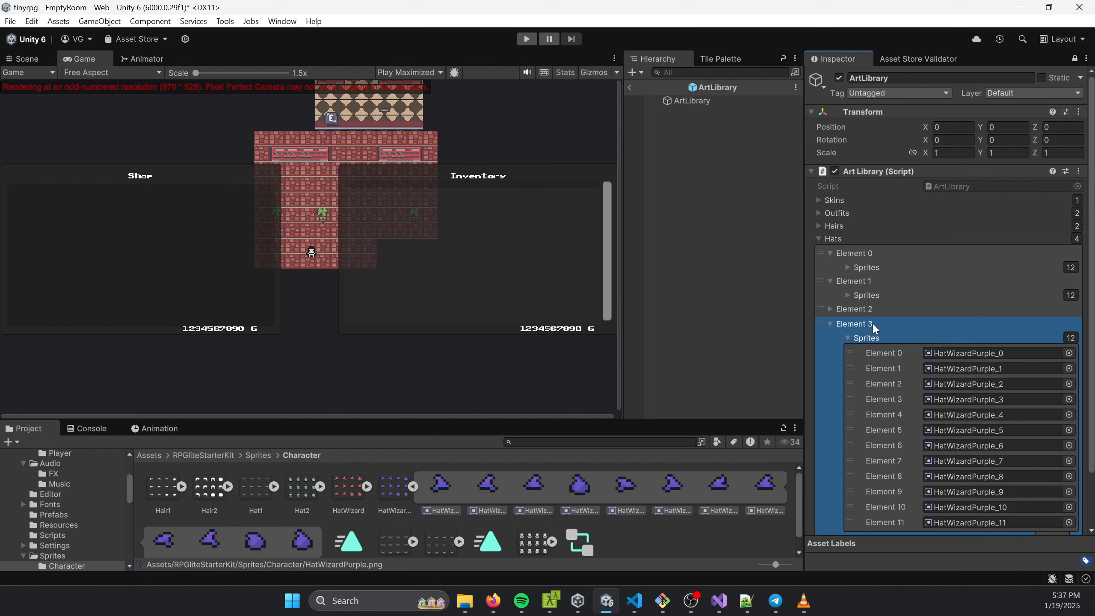
- Open the RPGlite Item Creator and name the new item "Purple Fantastic Hat"
{"action": "left_click", "coordinate": [229, 22]}
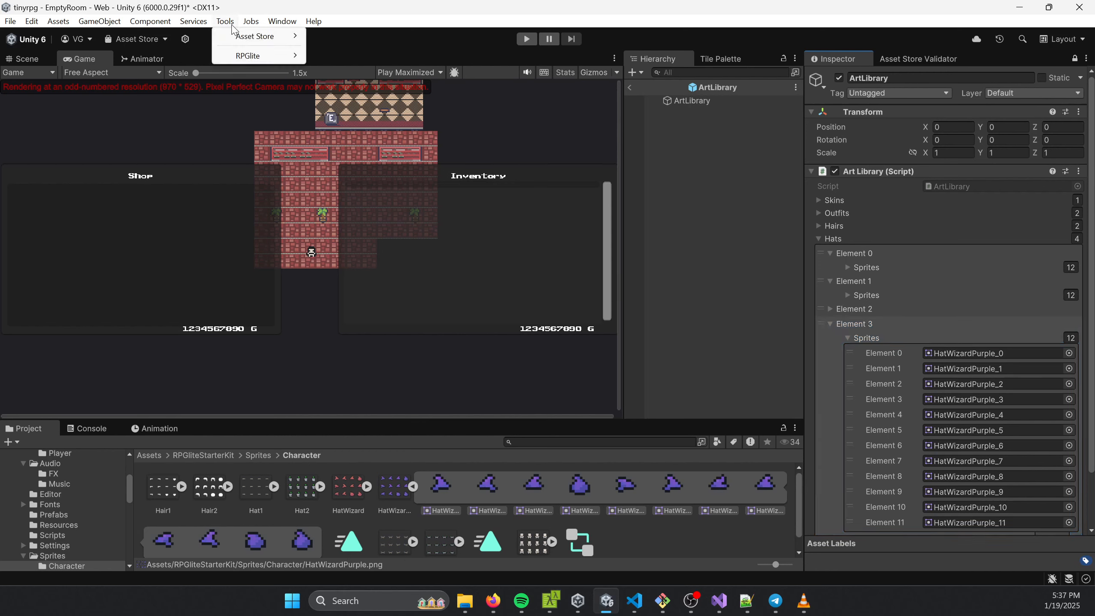
{"action": "mouse_move", "coordinate": [241, 58]}
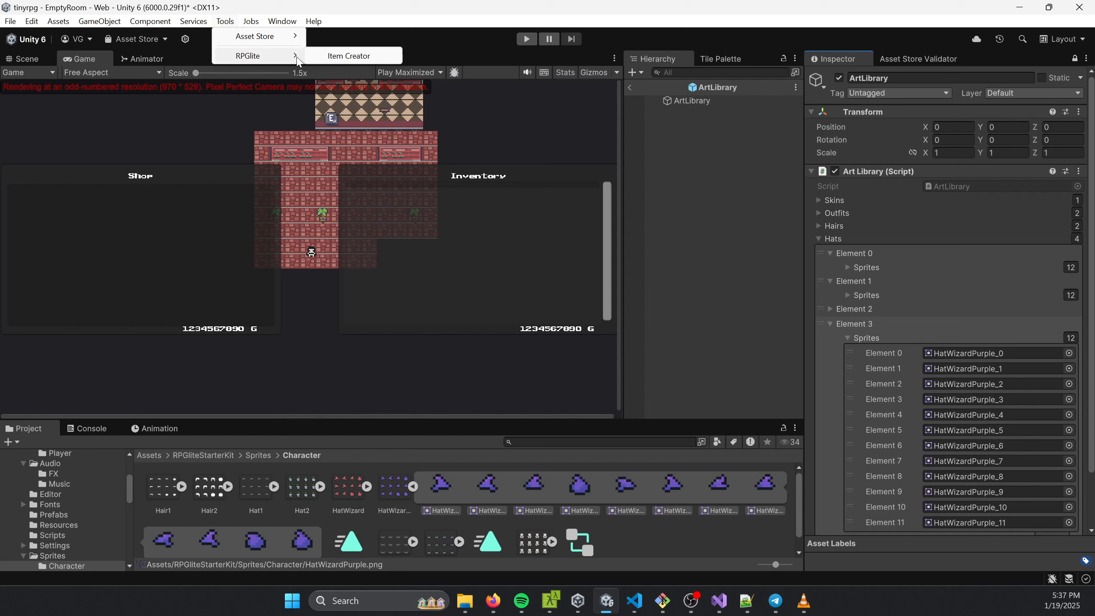
{"action": "left_click", "coordinate": [347, 56]}
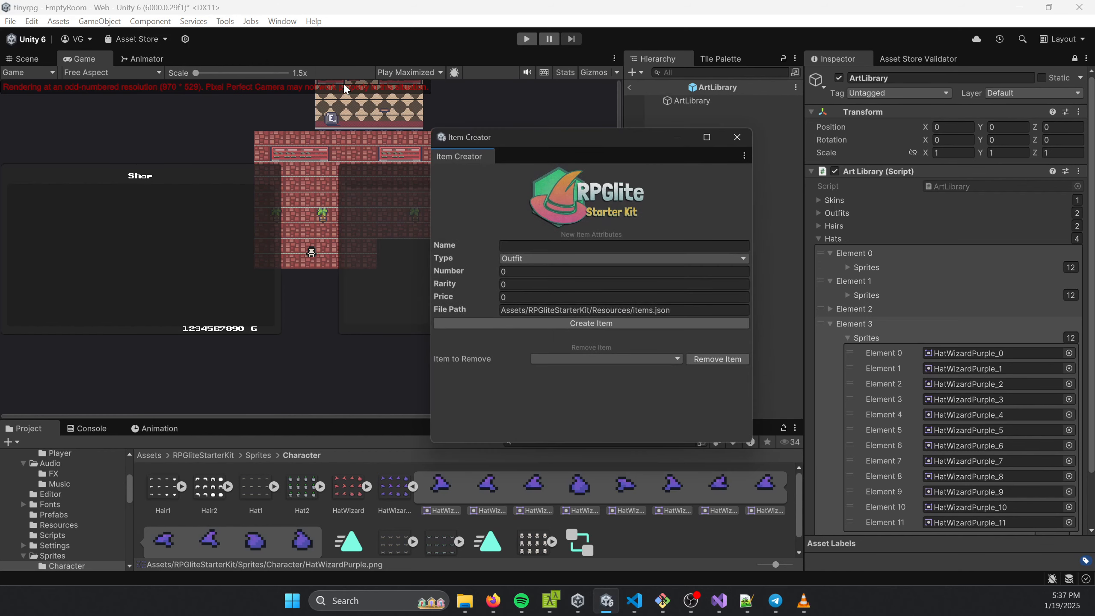
{"action": "left_click", "coordinate": [511, 245]}
{"action": "type", "text": "Purple "}
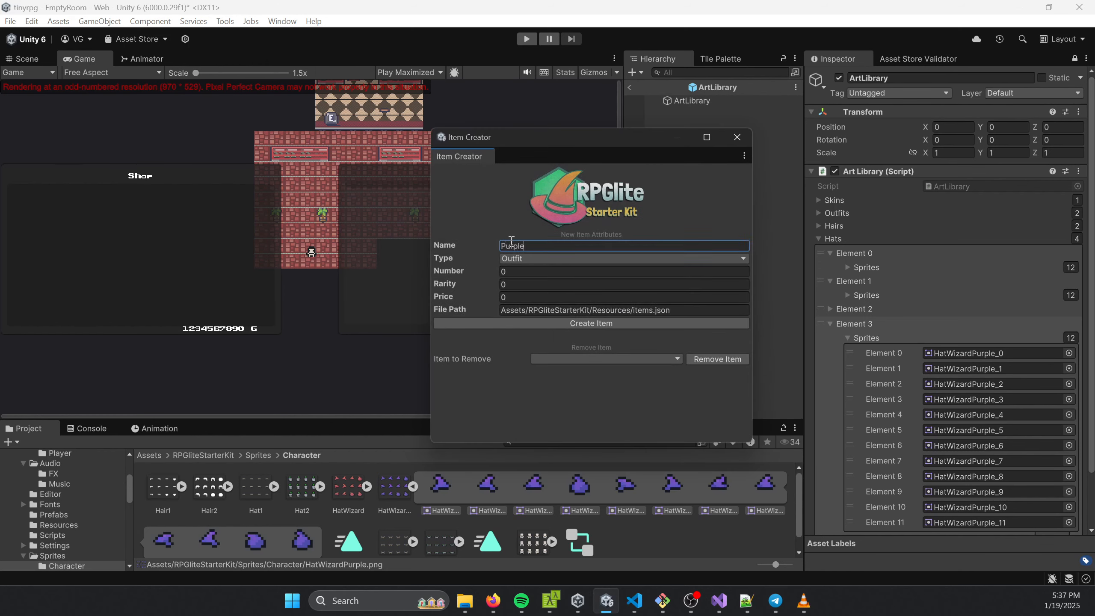
{"action": "type", "text": "Fantastic Hat"}
- Set the new item's number to 3 and its type to Hat
{"action": "left_click", "coordinate": [515, 270]}
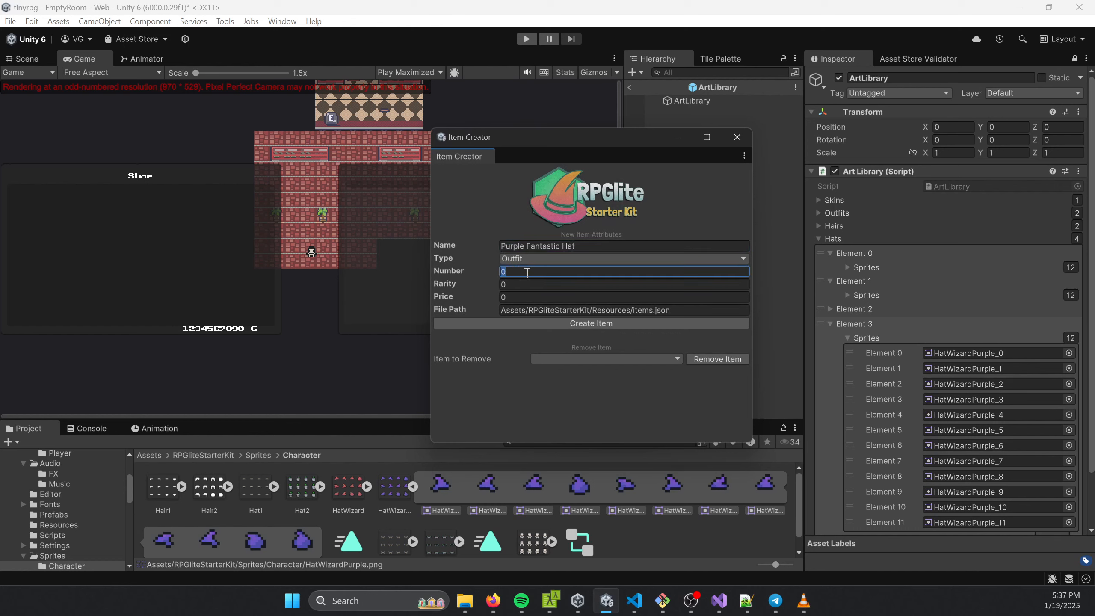
{"action": "type", "text": "3"}
{"action": "left_click", "coordinate": [526, 259]}
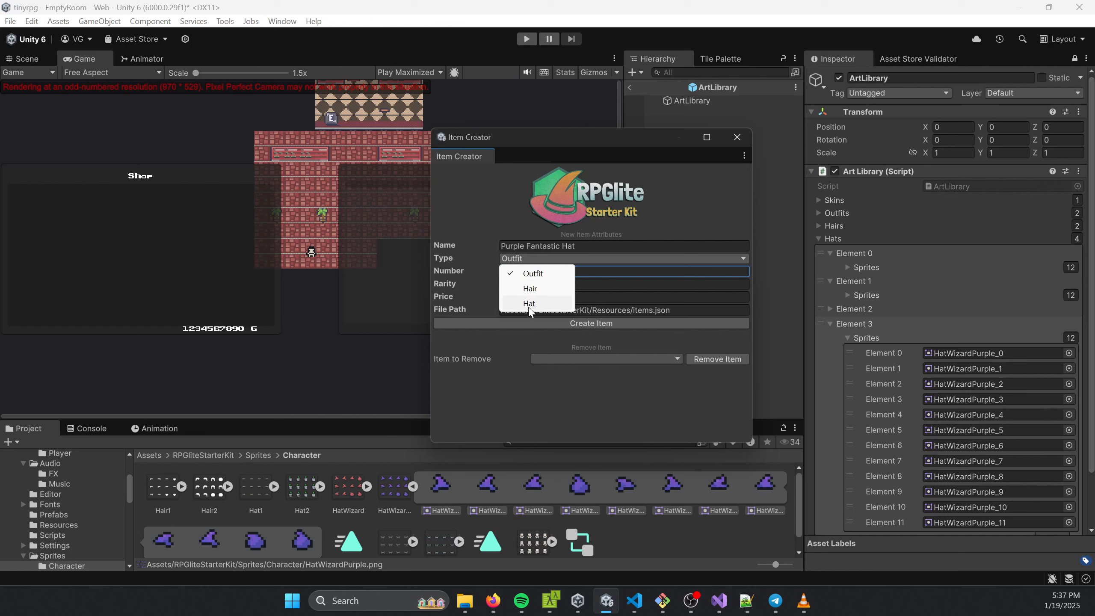
{"action": "left_click", "coordinate": [515, 295]}
- Set the new hat's rarity to 2 and its price to 250, and create the item
{"action": "left_click", "coordinate": [514, 288]}
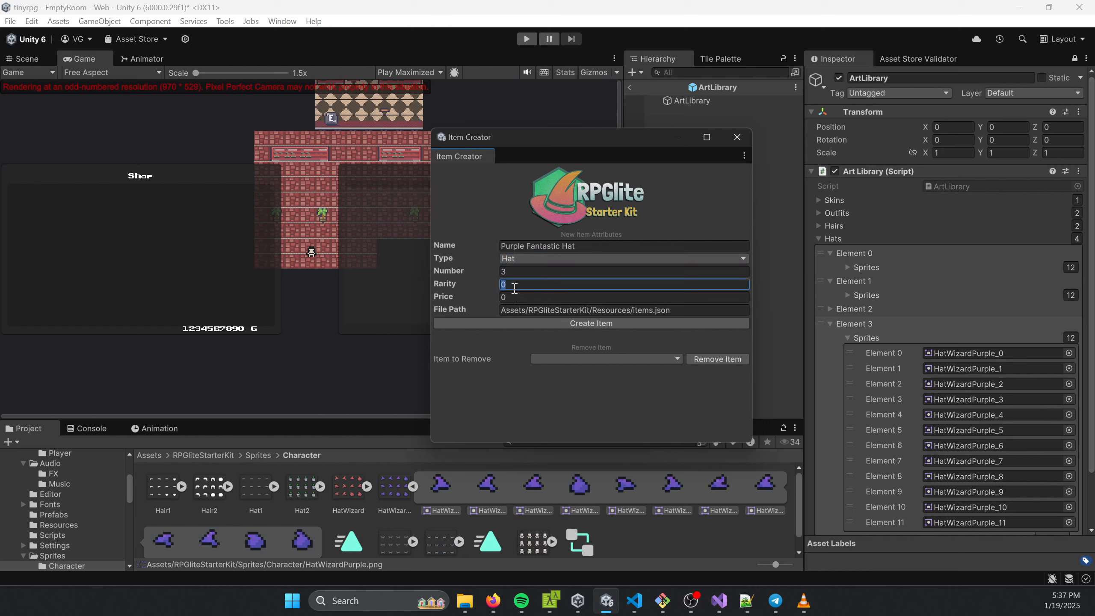
{"action": "type", "text": "2"}
{"action": "key", "text": "Tab"}
{"action": "type", "text": "250"}
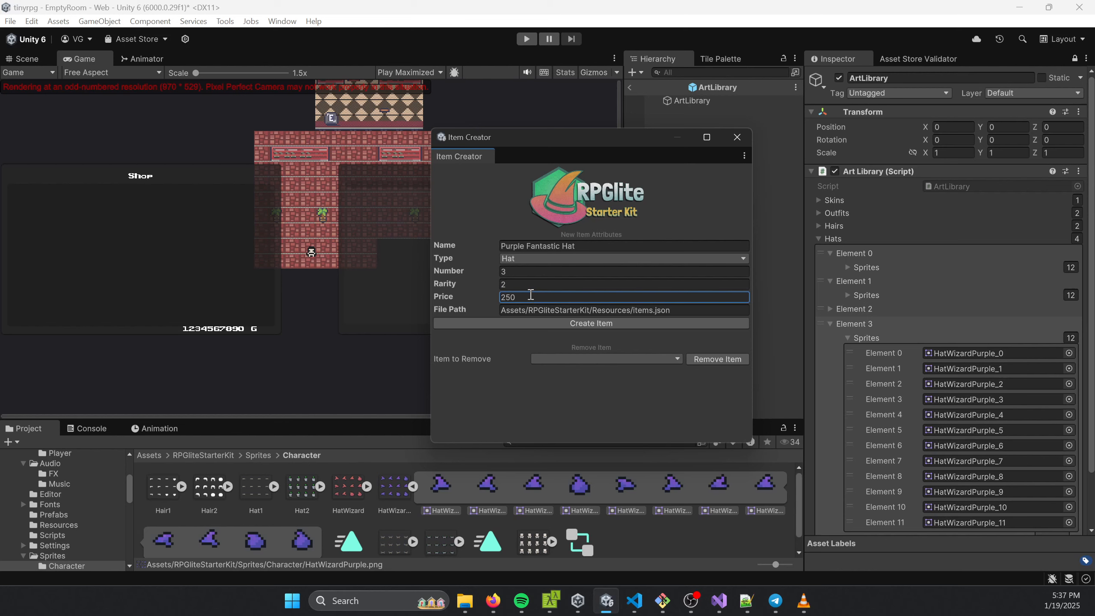
{"action": "left_click", "coordinate": [592, 324]}
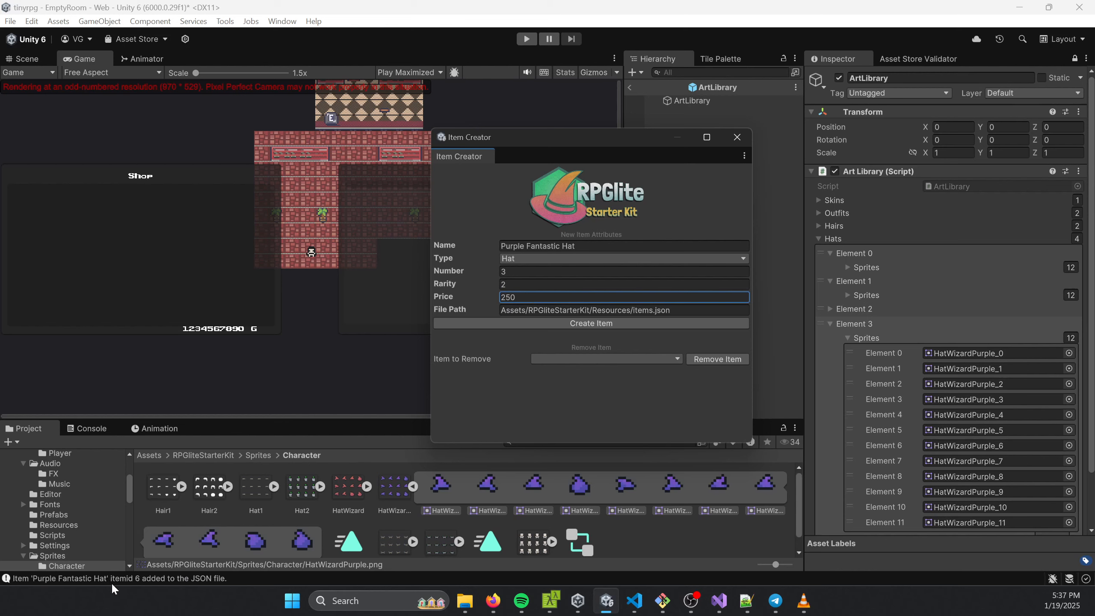
- Close the Item Creator and return from the ArtLibrary prefab to the EmptyRoom scene with the Inspector unlocked
{"action": "left_click", "coordinate": [737, 137]}
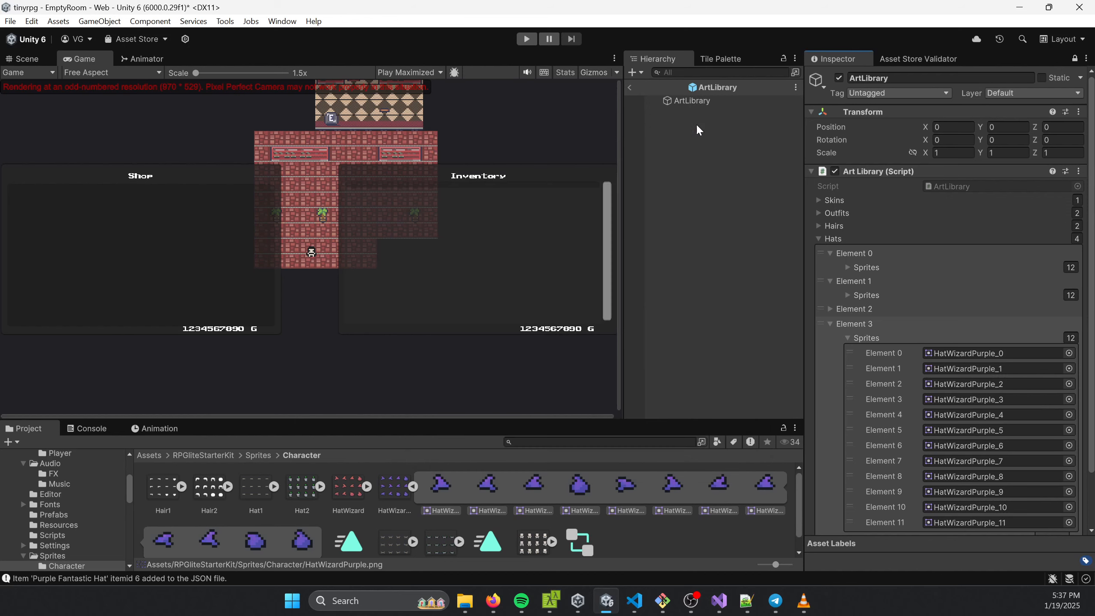
{"action": "left_click", "coordinate": [1073, 59]}
{"action": "left_click", "coordinate": [628, 88]}
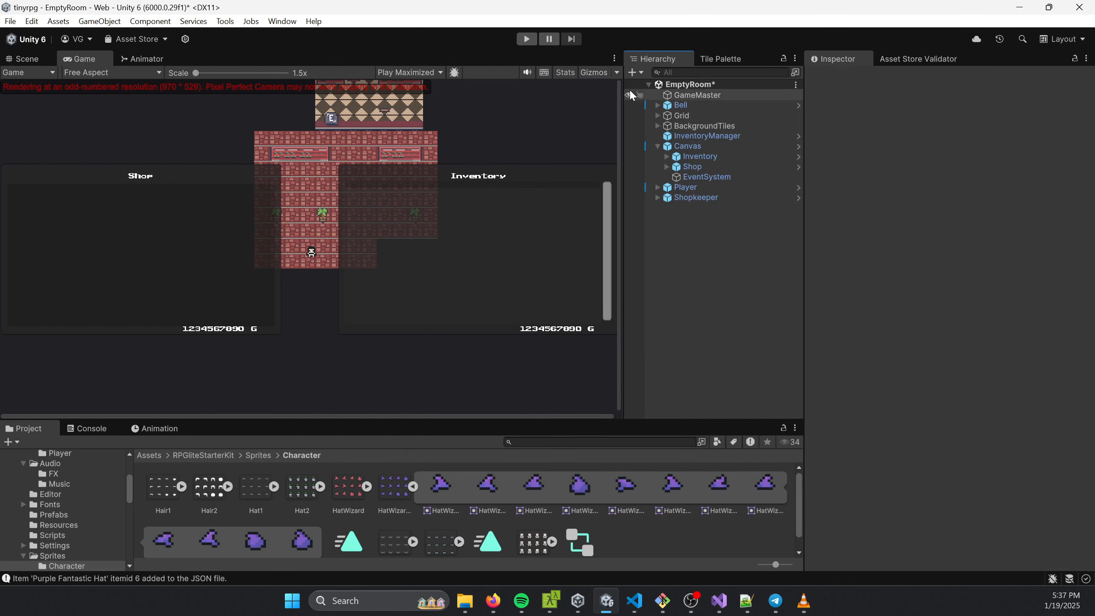
- Add item ID 6 as a fifth entry in the Inventory's Item Ids and start play mode
{"action": "left_click", "coordinate": [712, 156]}
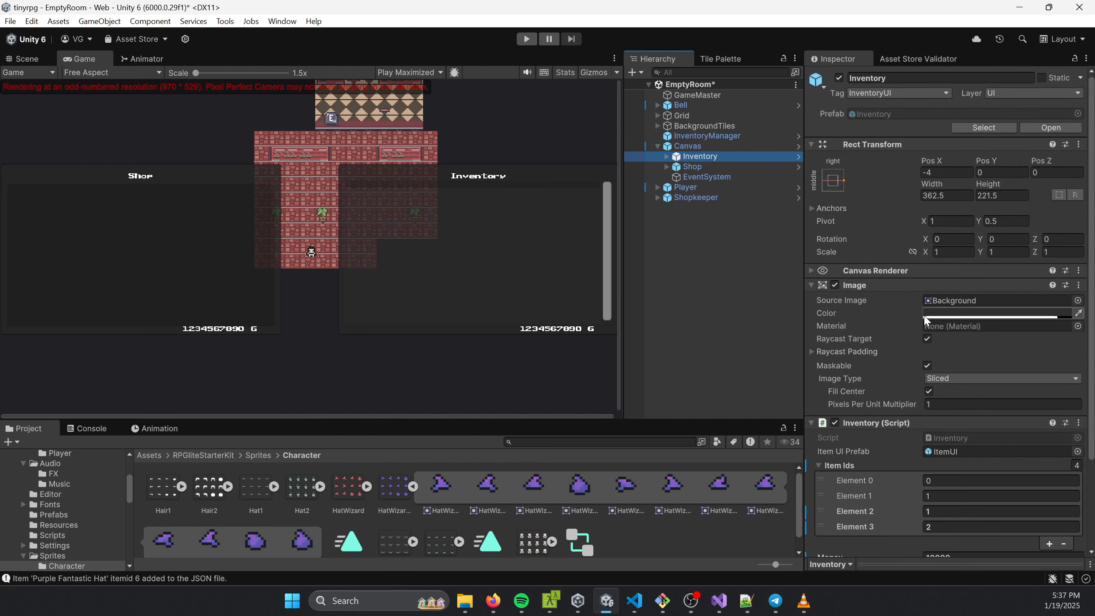
{"action": "scroll", "coordinate": [891, 326], "scroll_direction": "down", "scroll_amount": 3}
{"action": "left_click", "coordinate": [1050, 433]}
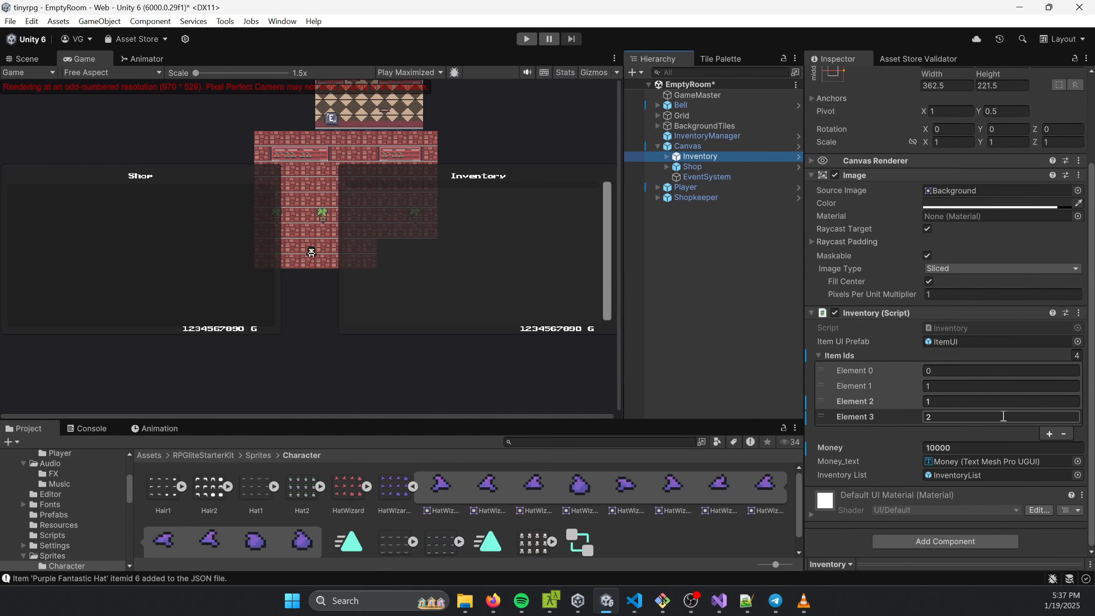
{"action": "left_click", "coordinate": [1049, 433]}
{"action": "left_click", "coordinate": [942, 433]}
{"action": "type", "text": "6"}
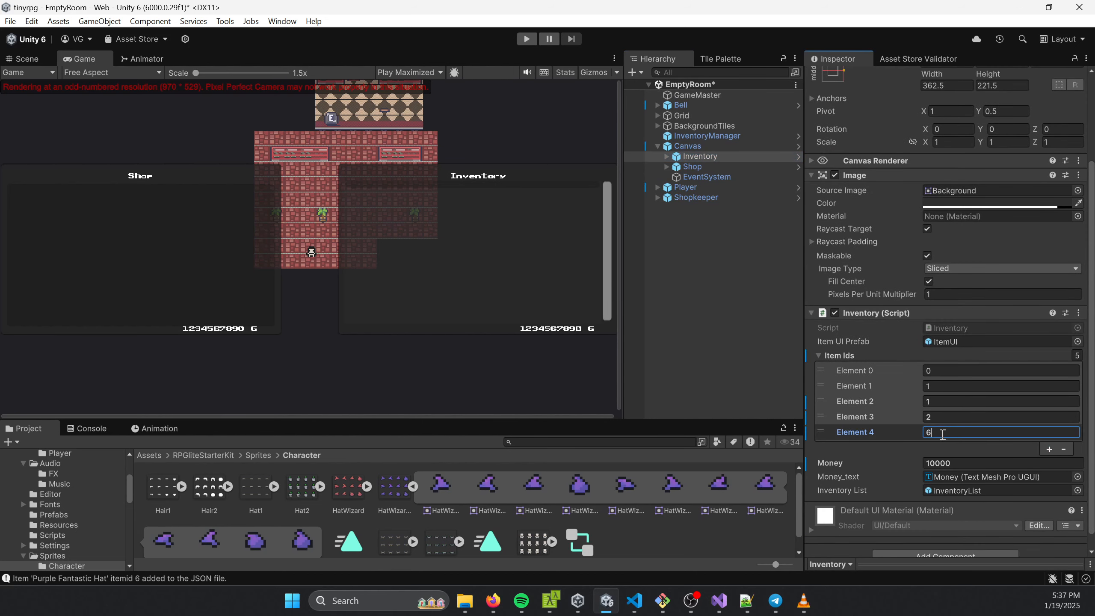
{"action": "key", "text": "Return"}
{"action": "left_click", "coordinate": [527, 38]}
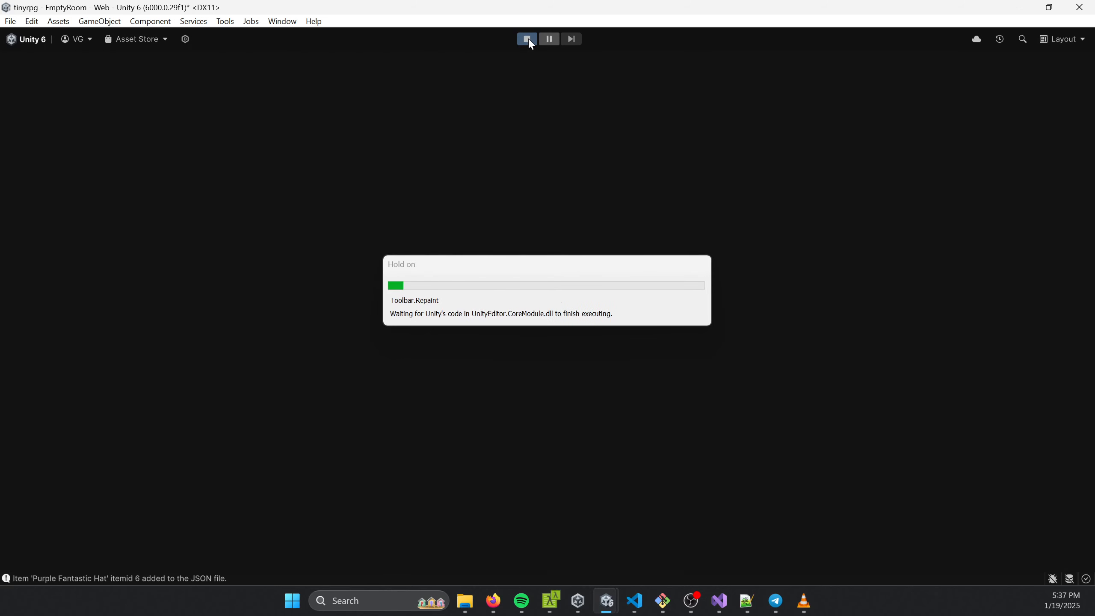
- Test the Purple Fantastic Hat in play mode by equipping it from the inventory and walking the character around
{"action": "key", "text": "i"}
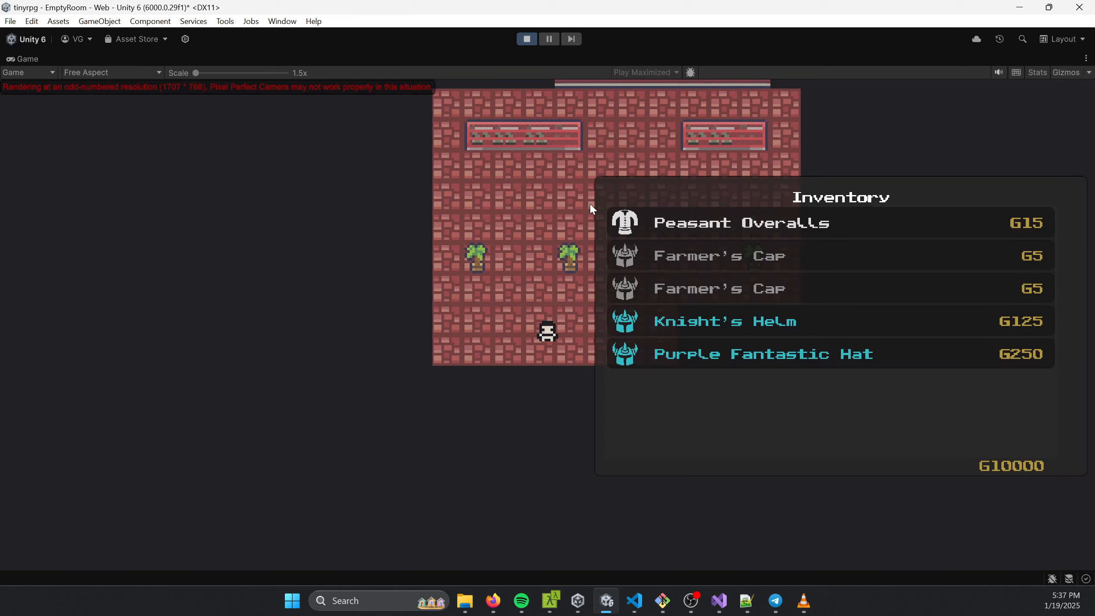
{"action": "key", "text": "i"}
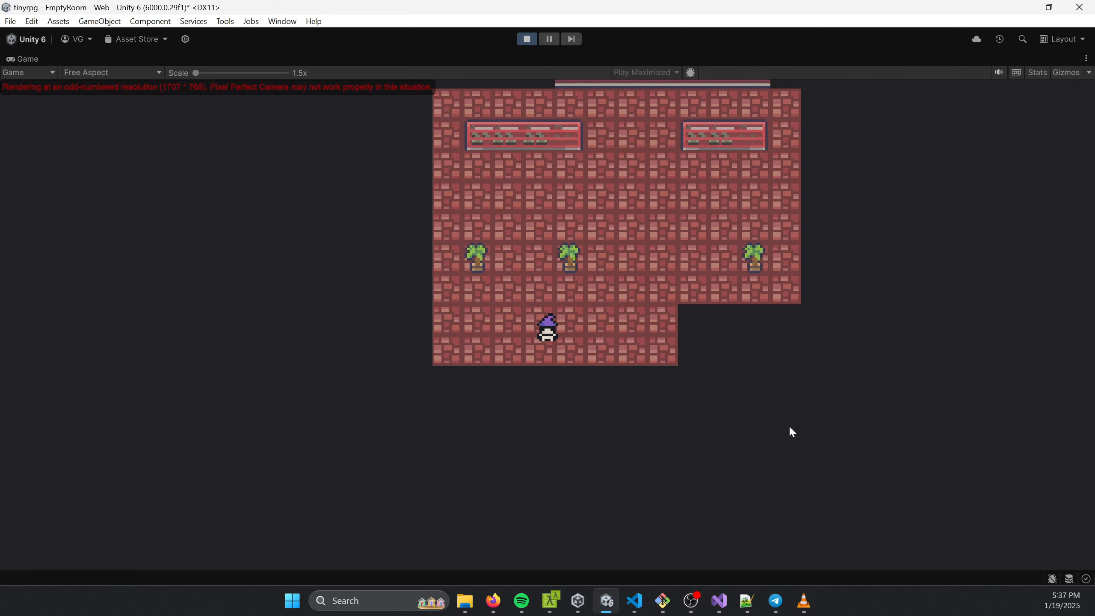
{"action": "key", "text": "d"}
{"action": "key", "text": "w"}
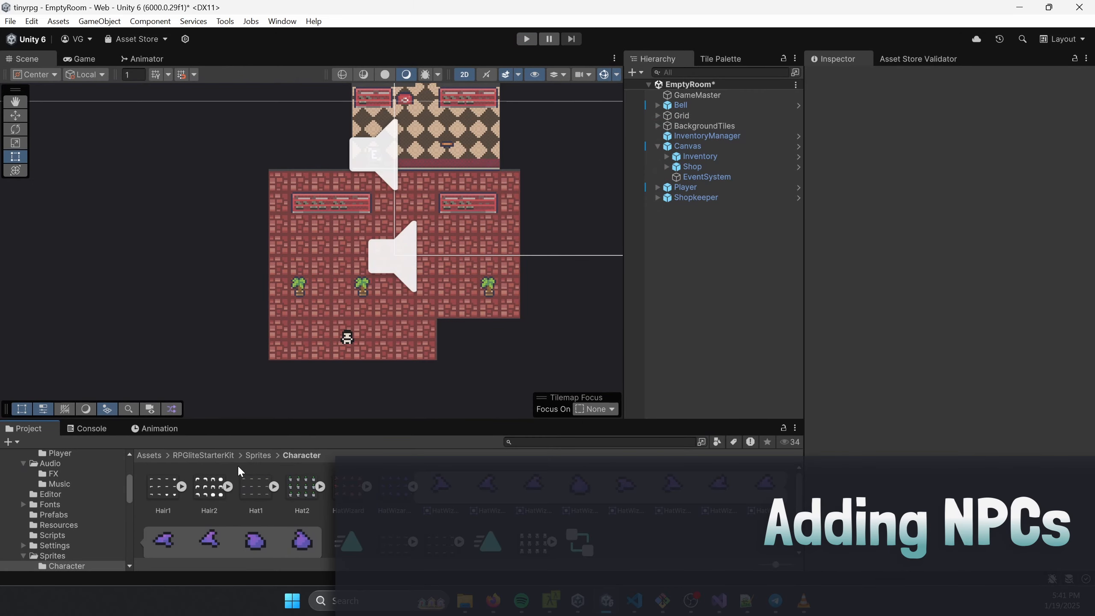
- Add the WalkAreaVillagers prefab from the RPGliteStarterKit Prefabs folder to the middle of the brick room and select it
{"action": "left_click", "coordinate": [220, 457]}
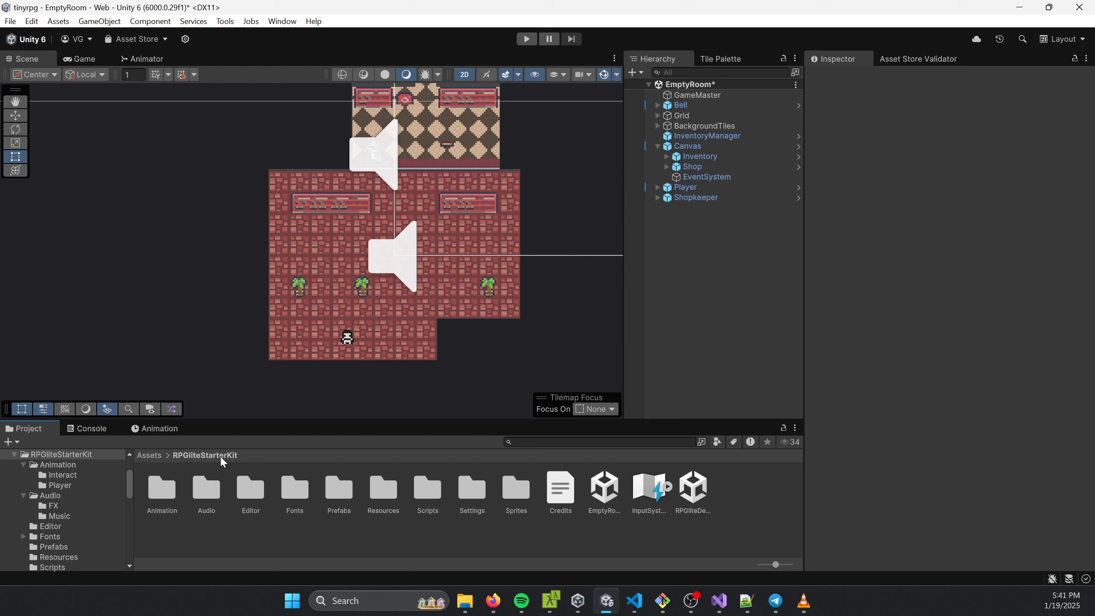
{"action": "double_click", "coordinate": [337, 500]}
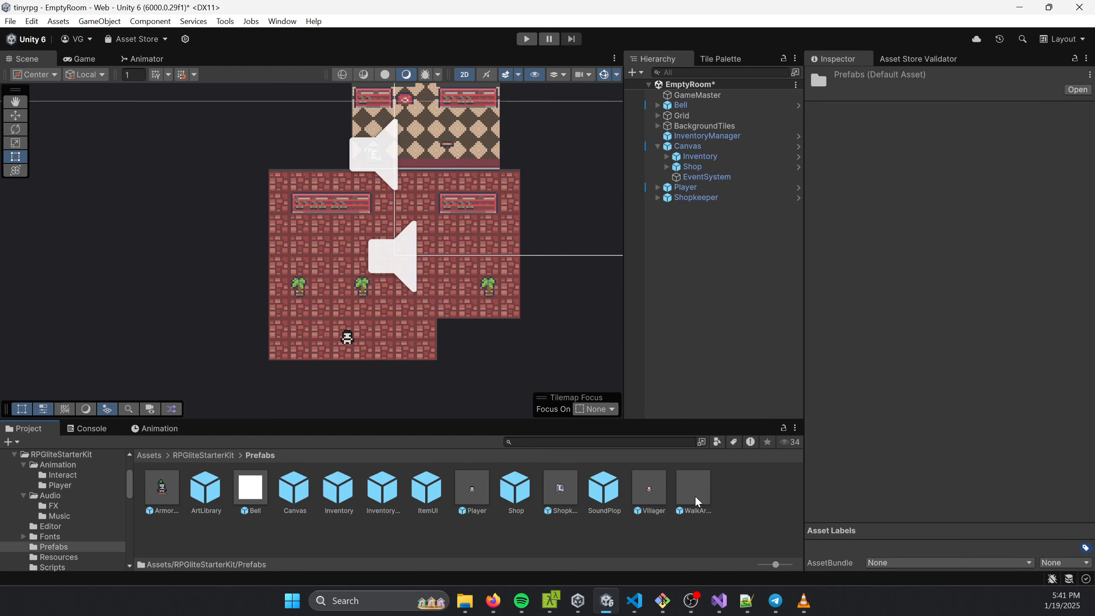
{"action": "mouse_move", "coordinate": [695, 495]}
{"action": "left_mouse_down"}
{"action": "mouse_move", "coordinate": [417, 324]}
{"action": "mouse_move", "coordinate": [288, 226]}
{"action": "mouse_move", "coordinate": [283, 191]}
{"action": "mouse_move", "coordinate": [402, 246]}
{"action": "mouse_move", "coordinate": [393, 247]}
{"action": "left_mouse_up"}
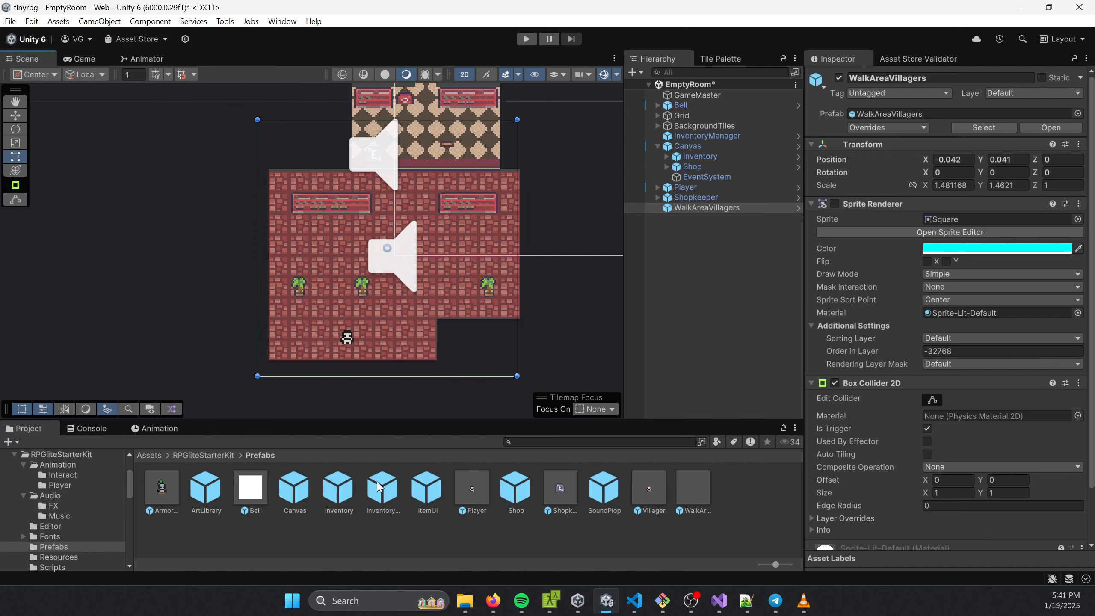
{"action": "left_click", "coordinate": [694, 490]}
{"action": "left_click", "coordinate": [713, 209]}
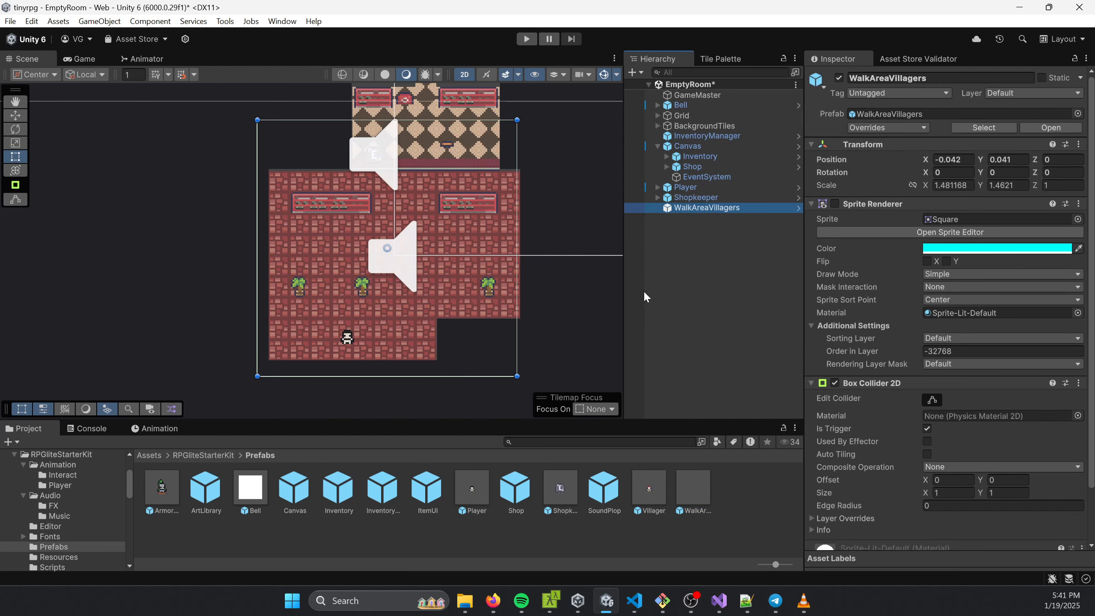
- Reshape the WalkAreaVillagers box collider to about 0.94 by 0.54 so it fits the full-width part of the brick room
{"action": "scroll", "coordinate": [871, 333], "scroll_direction": "down", "scroll_amount": 3}
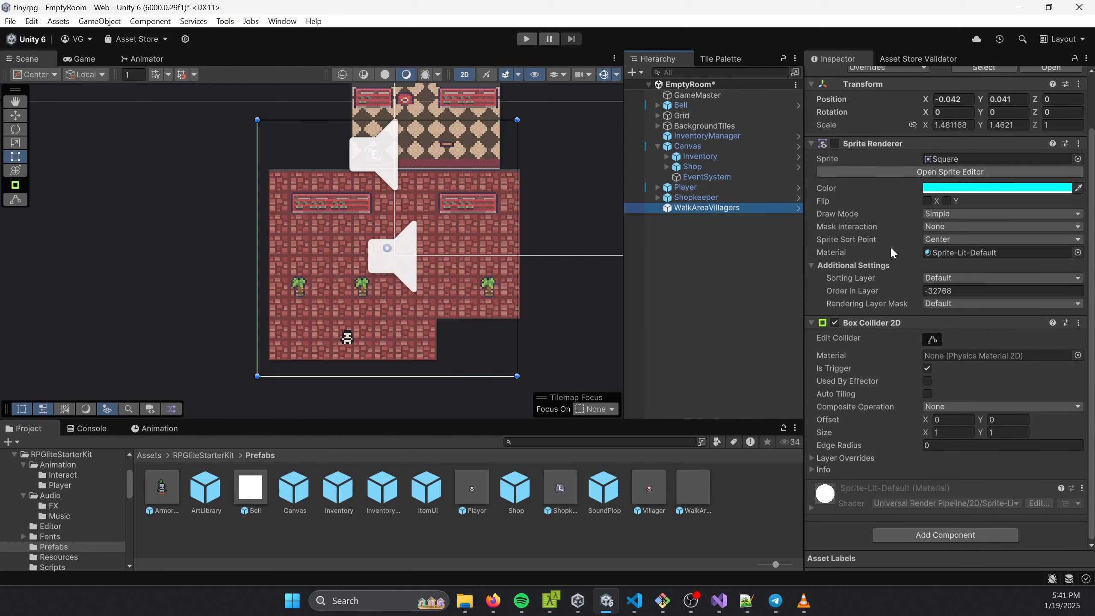
{"action": "left_click", "coordinate": [934, 339]}
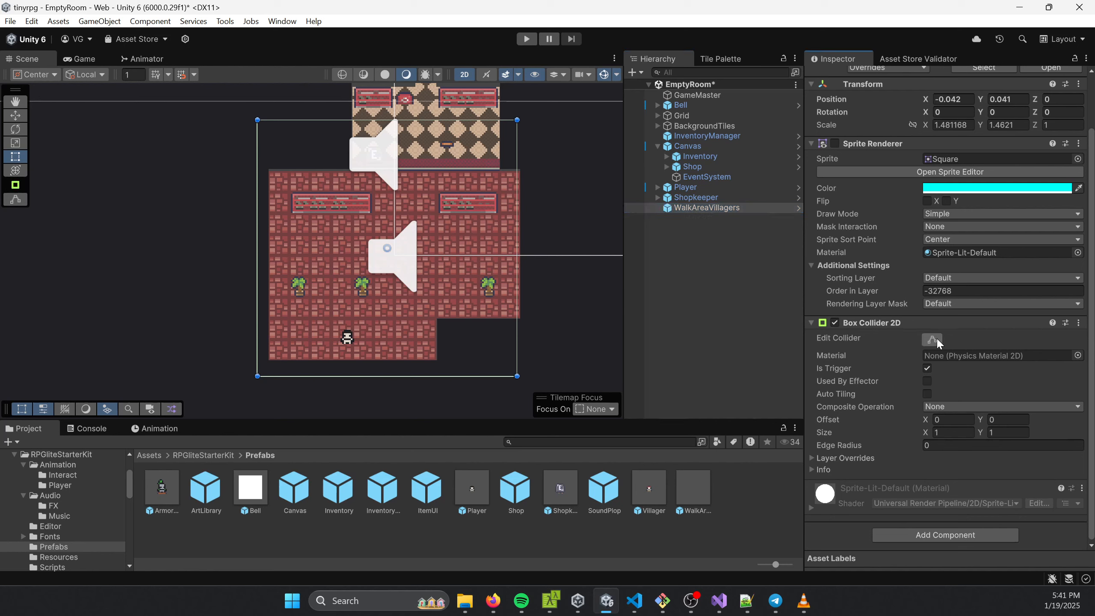
{"action": "left_click_drag", "start_coordinate": [384, 117], "coordinate": [387, 176]}
{"action": "left_click_drag", "start_coordinate": [258, 276], "coordinate": [273, 278]}
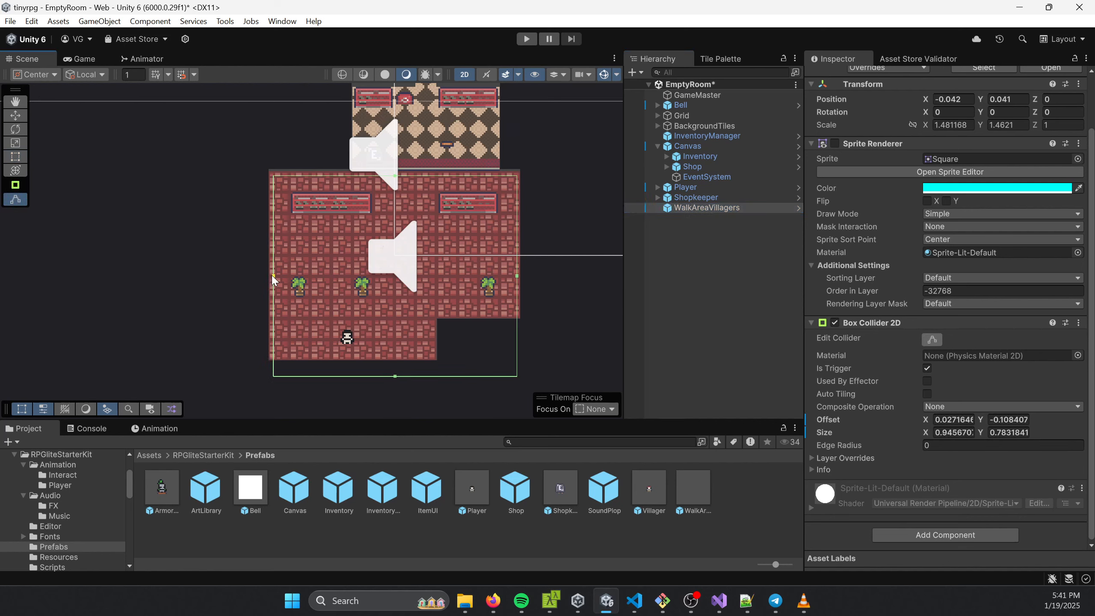
{"action": "left_click_drag", "start_coordinate": [395, 376], "coordinate": [402, 315]}
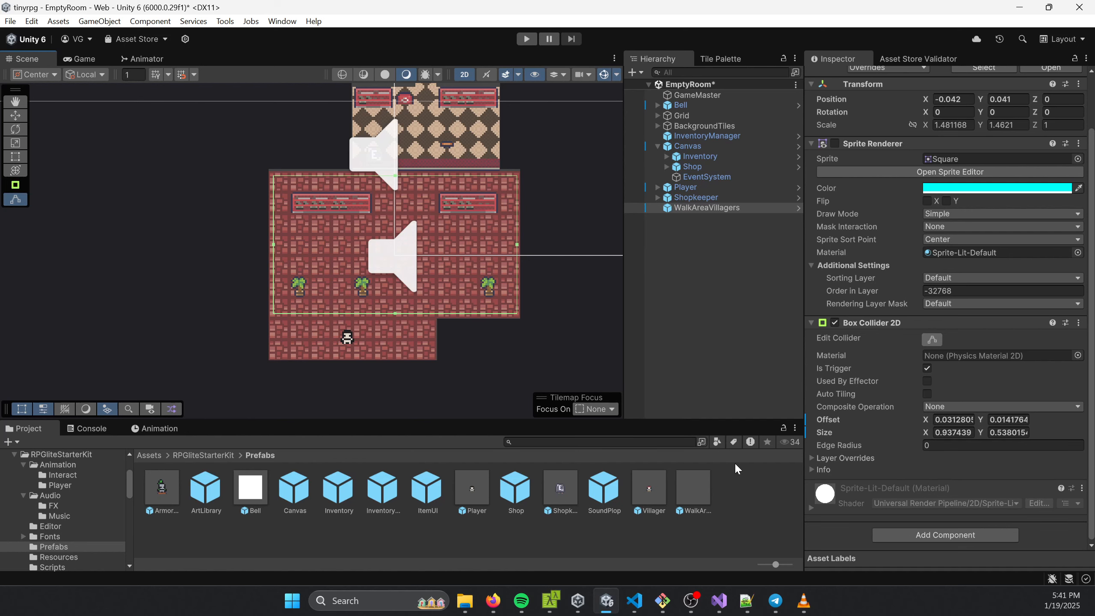
- Place two Villager prefabs in the brick room, one between the two western plants and one below the eastern shelf
{"action": "left_click", "coordinate": [749, 484]}
{"action": "left_click_drag", "start_coordinate": [643, 490], "coordinate": [333, 276]}
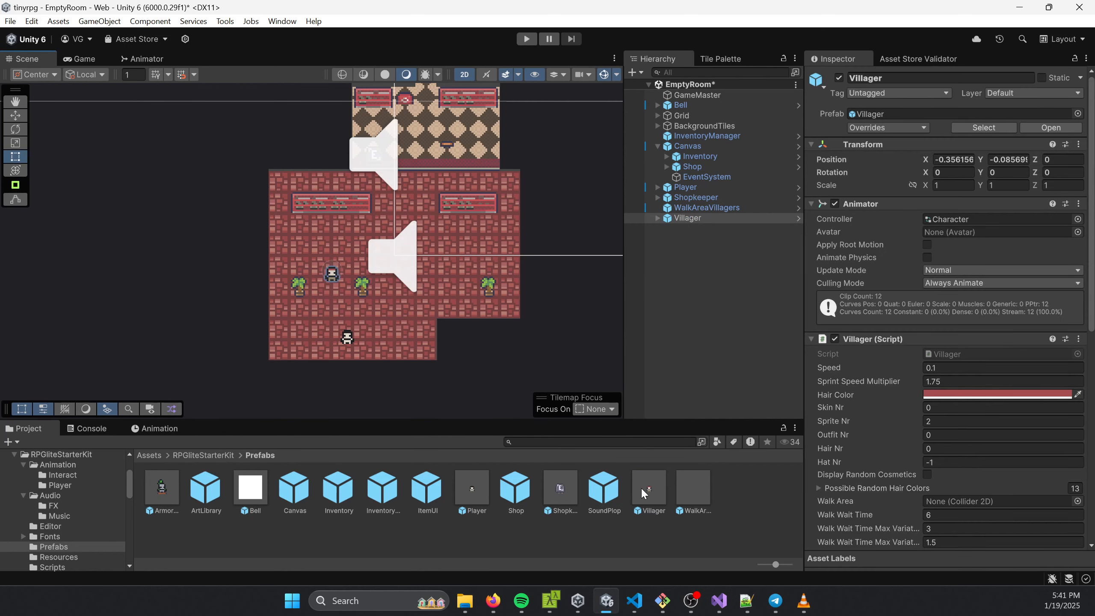
{"action": "left_click_drag", "start_coordinate": [641, 487], "coordinate": [448, 233]}
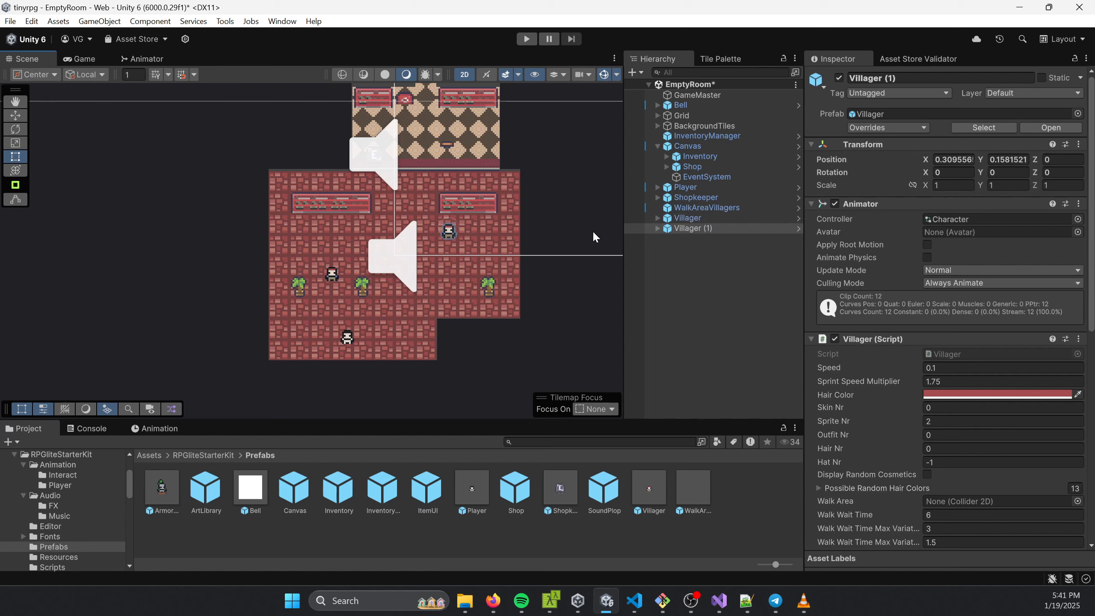
- Set the first Villager's Hat Nr to 2
{"action": "left_click", "coordinate": [699, 219]}
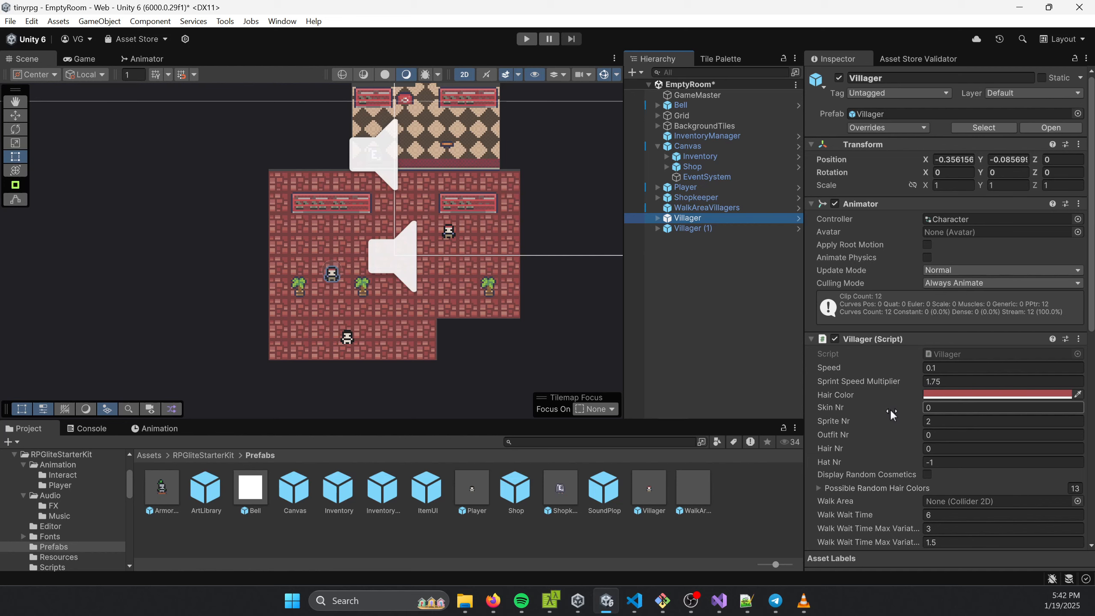
{"action": "left_click", "coordinate": [945, 461]}
{"action": "type", "text": "2"}
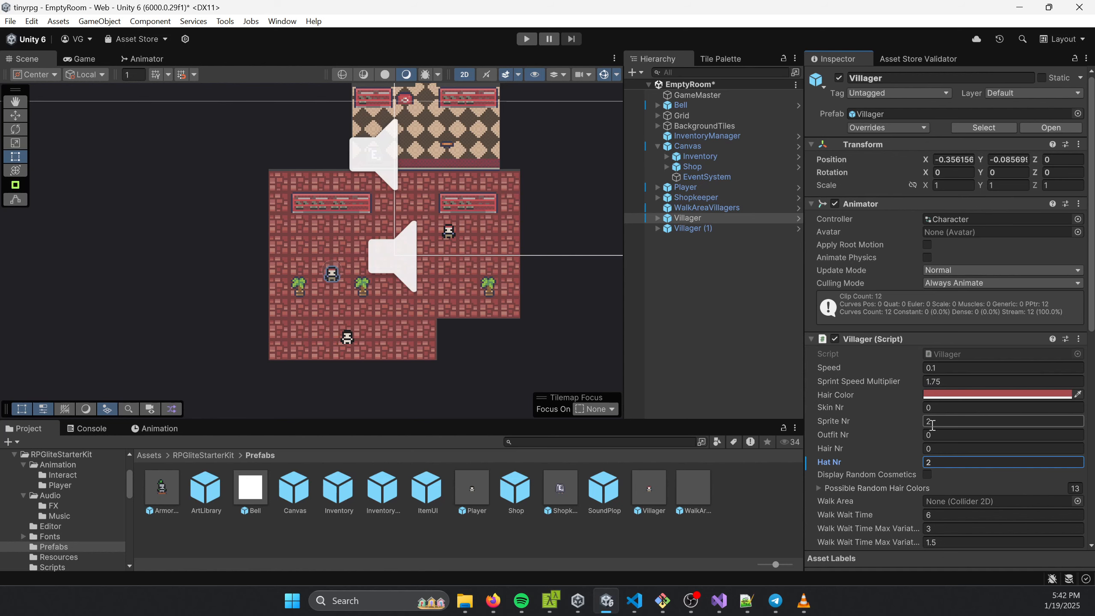
- Examine Hats elements 2 and 3 in the Villager's ArtLibrary prefab to see which hat sprites they hold, and return to the scene
{"action": "left_click", "coordinate": [658, 217]}
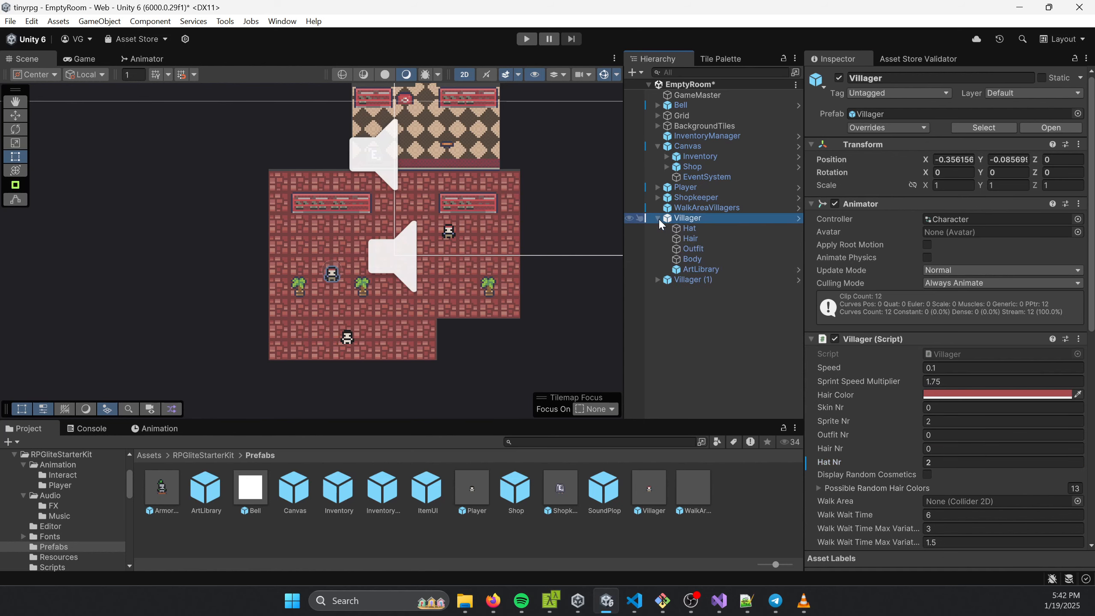
{"action": "left_click", "coordinate": [696, 269]}
{"action": "left_click", "coordinate": [1039, 126]}
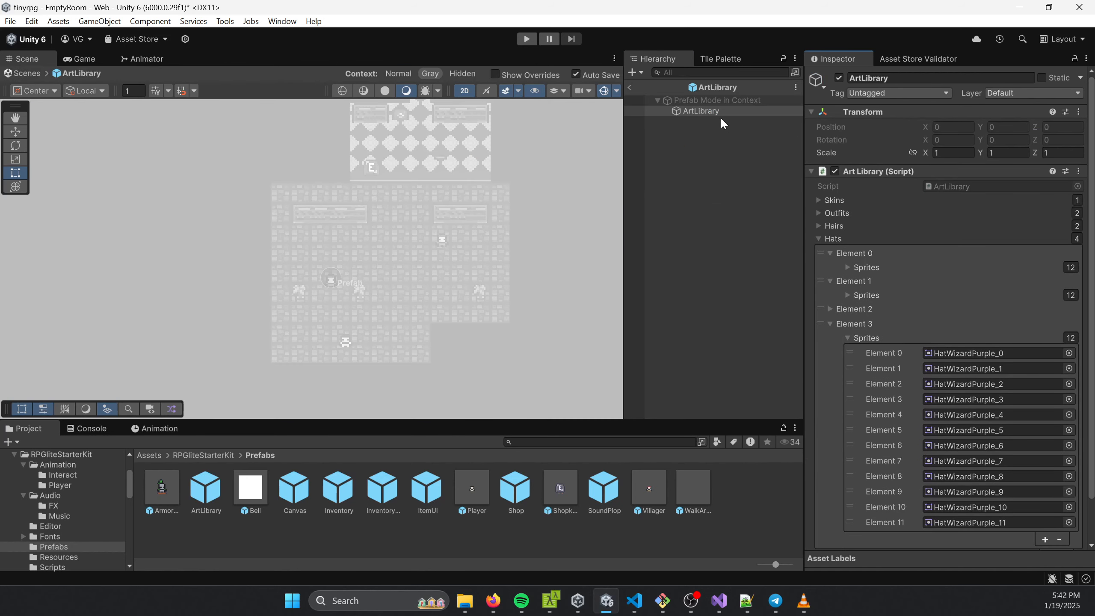
{"action": "scroll", "coordinate": [901, 346], "scroll_direction": "down", "scroll_amount": 2}
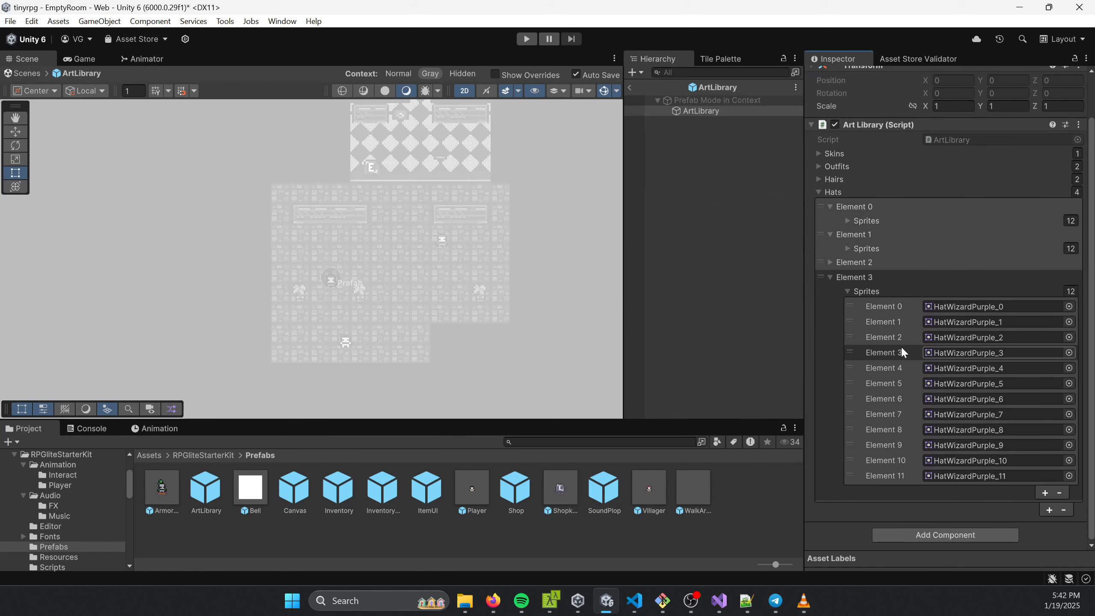
{"action": "left_click", "coordinate": [884, 260]}
{"action": "left_click", "coordinate": [845, 276]}
{"action": "left_click", "coordinate": [953, 307]}
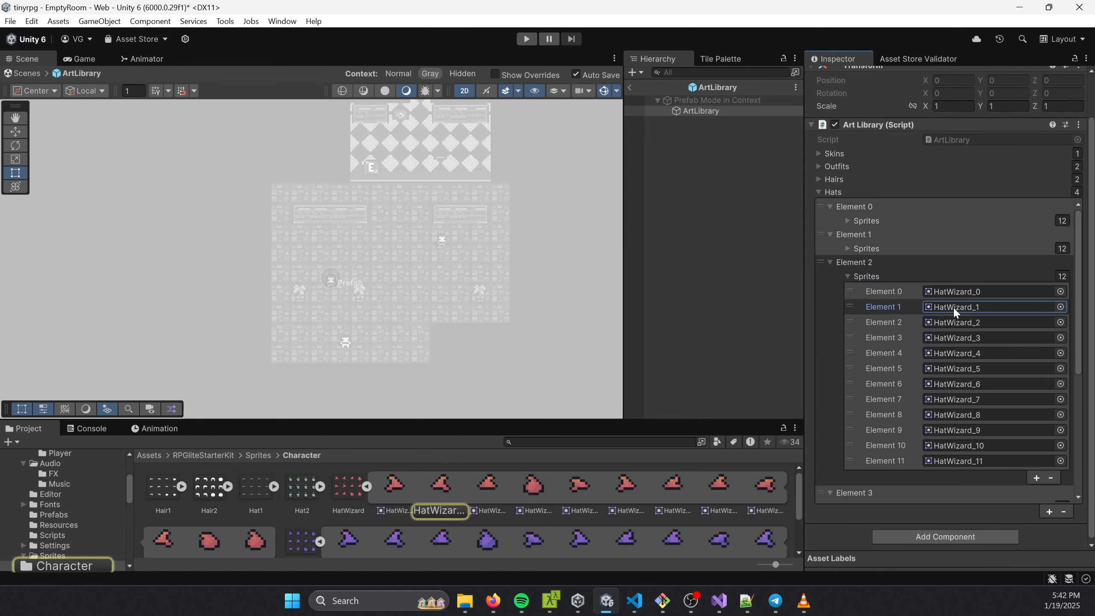
{"action": "scroll", "coordinate": [954, 343], "scroll_direction": "down", "scroll_amount": 2}
{"action": "scroll", "coordinate": [954, 342], "scroll_direction": "down", "scroll_amount": 3}
{"action": "left_click", "coordinate": [953, 377]}
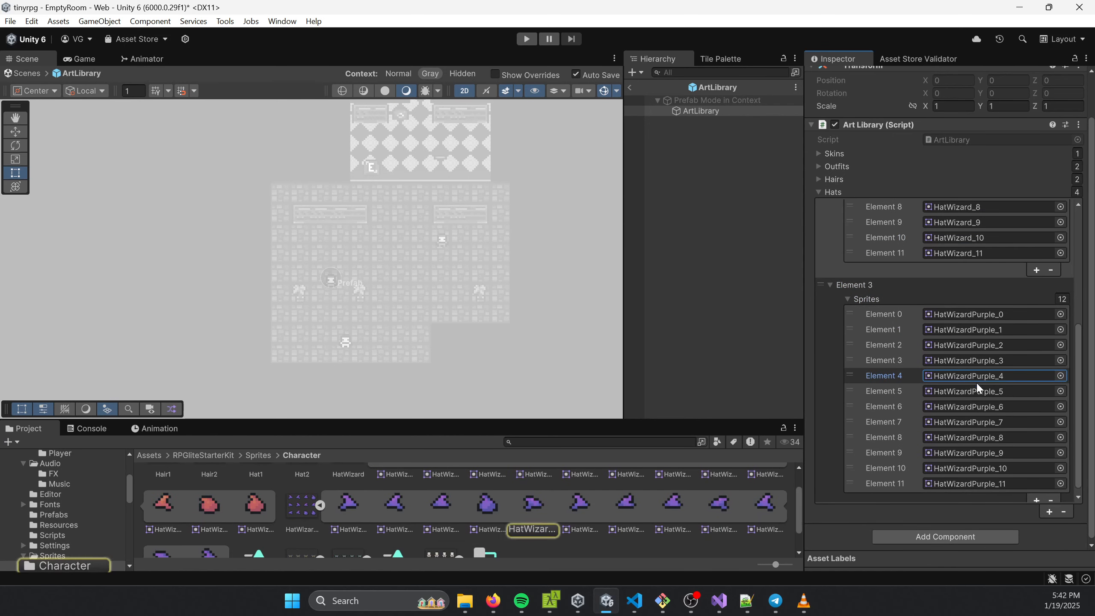
{"action": "scroll", "coordinate": [983, 410], "scroll_direction": "down", "scroll_amount": 1}
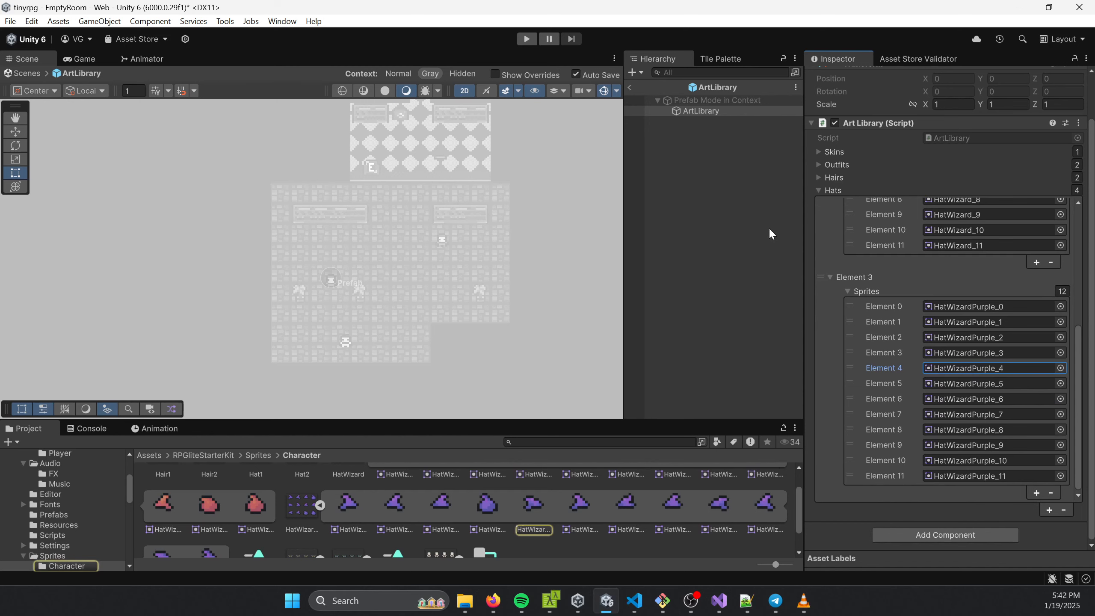
{"action": "left_click", "coordinate": [629, 87]}
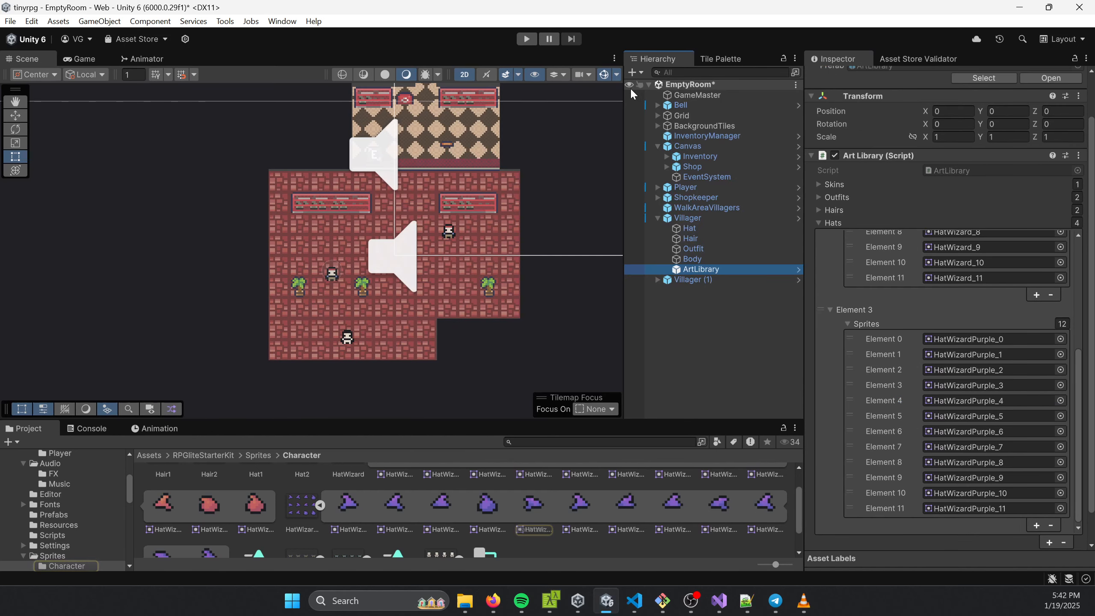
- Set the first Villager's Outfit Nr to 1
{"action": "left_click", "coordinate": [735, 219]}
{"action": "scroll", "coordinate": [874, 304], "scroll_direction": "down", "scroll_amount": 2}
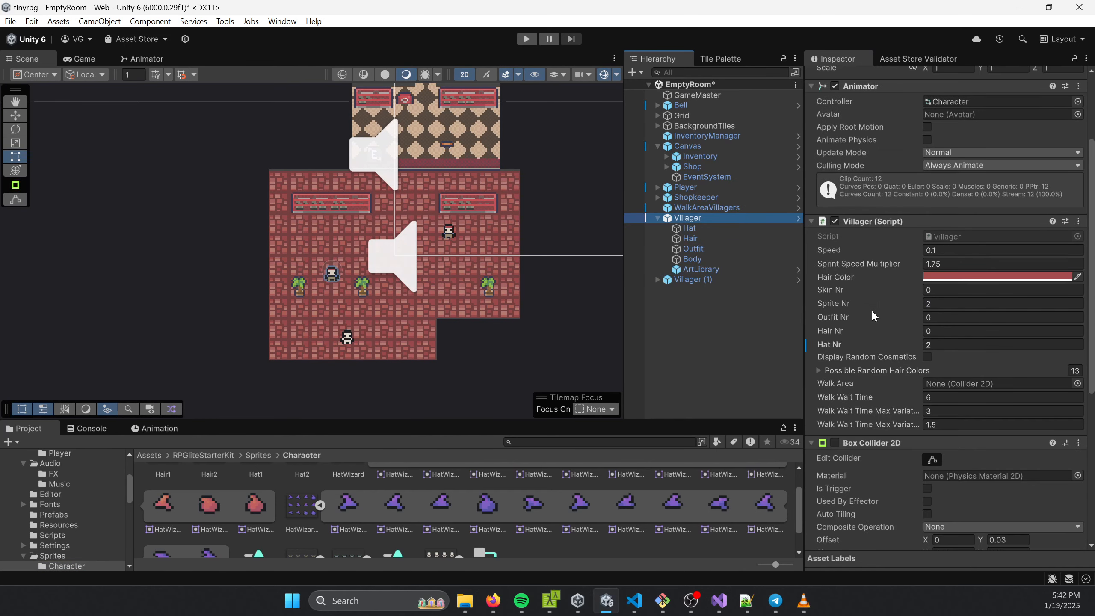
{"action": "left_click", "coordinate": [943, 343]}
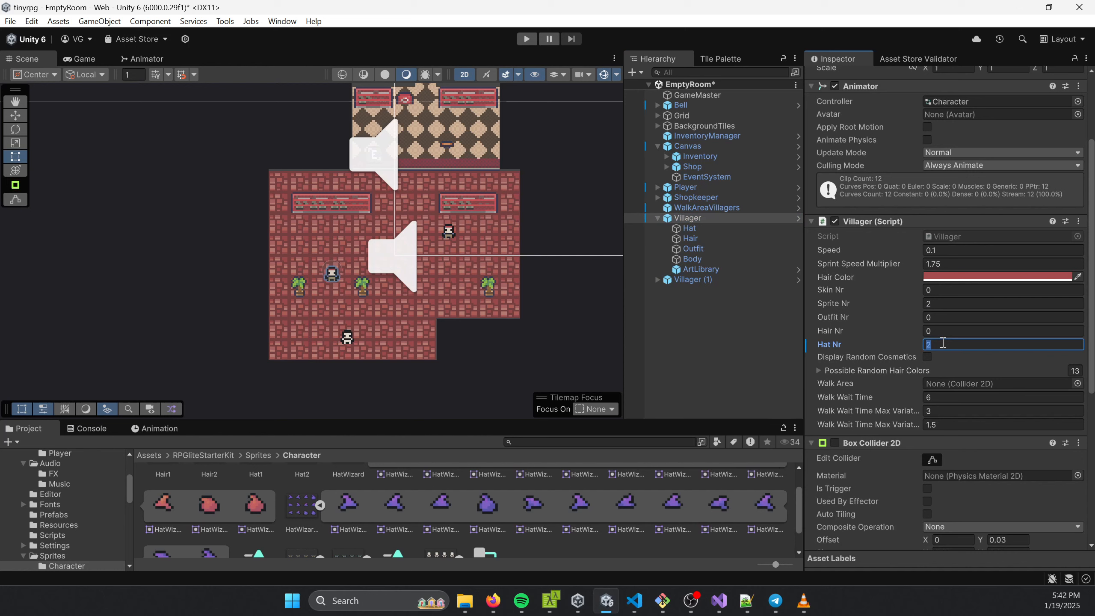
{"action": "left_click", "coordinate": [950, 319]}
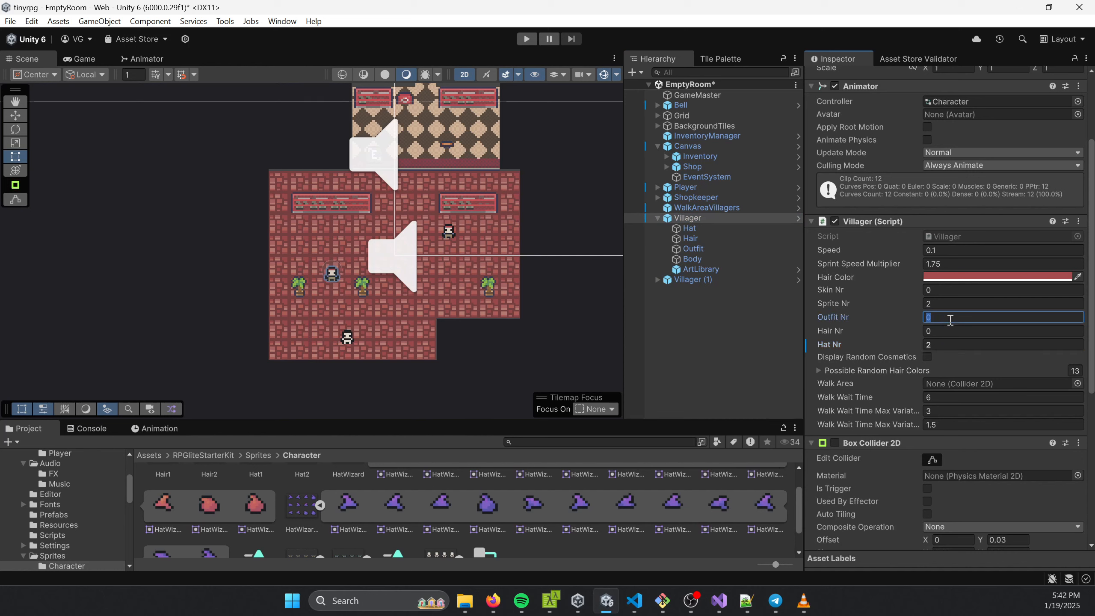
{"action": "type", "text": "1"}
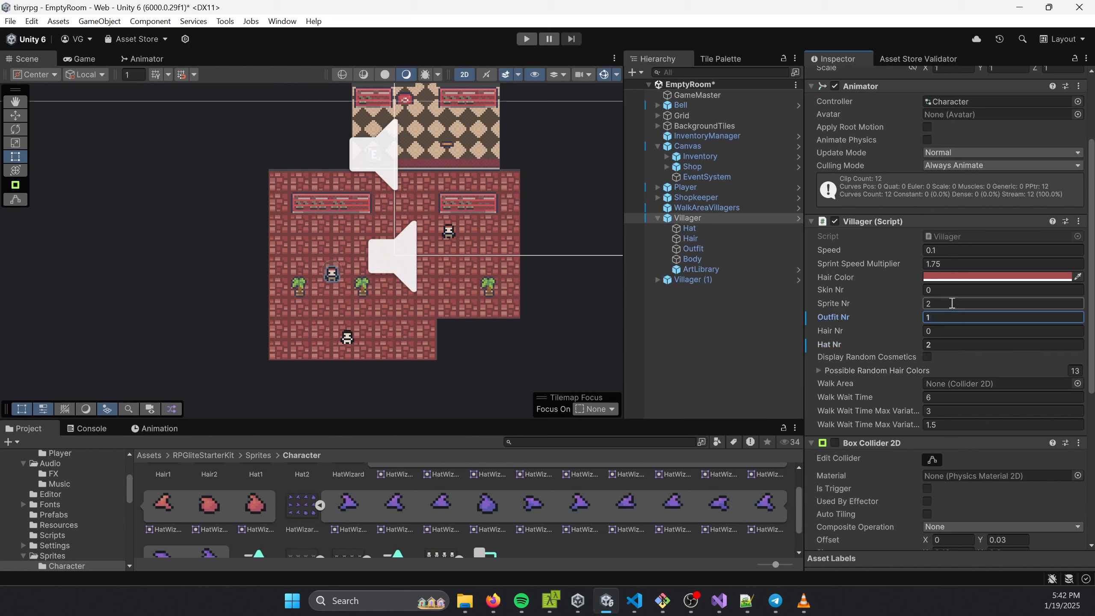
- Give Villager (1) an Outfit Nr of 2 and a Hat Nr of 3
{"action": "left_click", "coordinate": [700, 281]}
{"action": "left_click", "coordinate": [935, 317]}
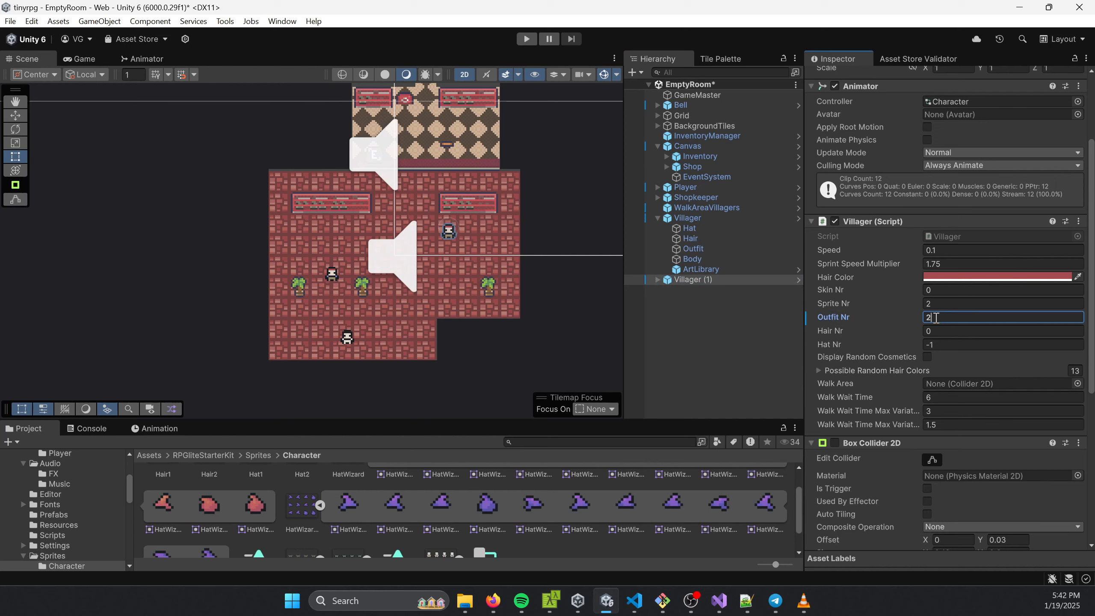
{"action": "left_click", "coordinate": [952, 344]}
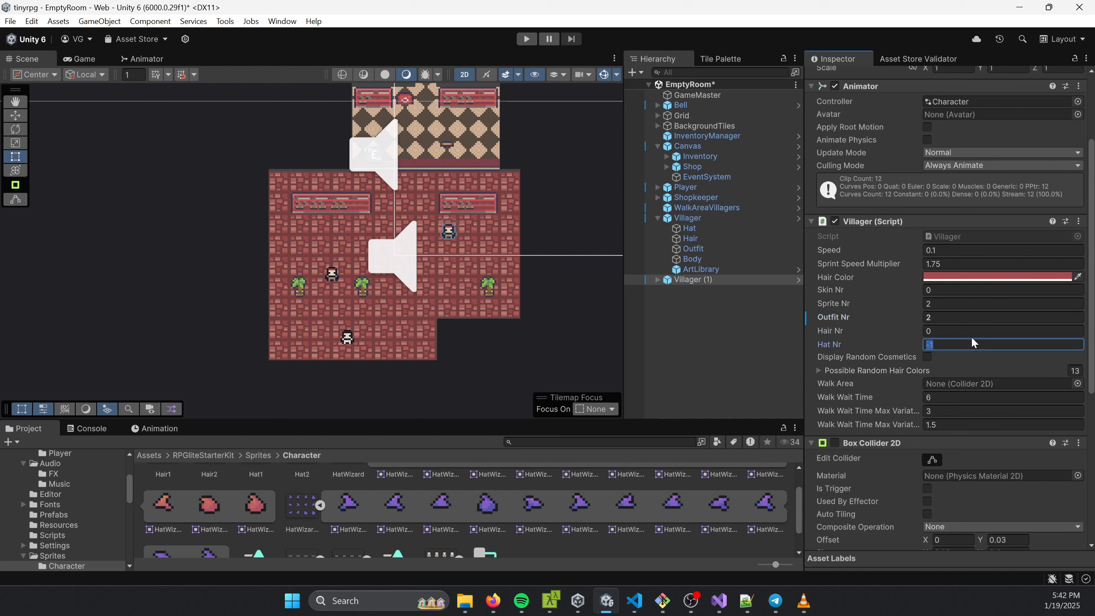
{"action": "type", "text": "3"}
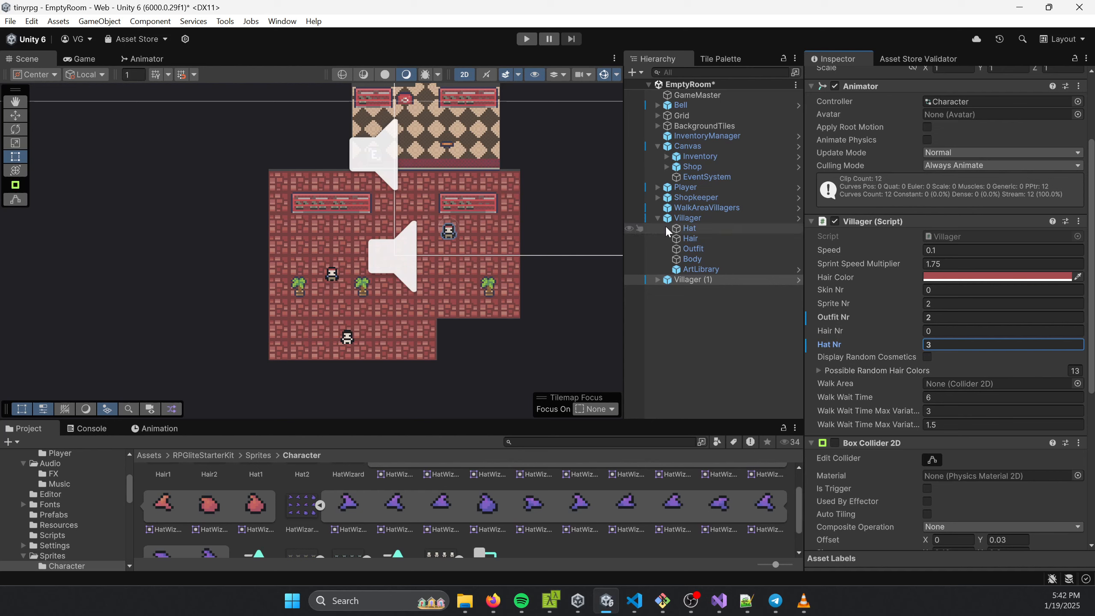
- Assign WalkAreaVillagers as the Walk Area of both villagers at once
{"action": "left_click", "coordinate": [657, 218]}
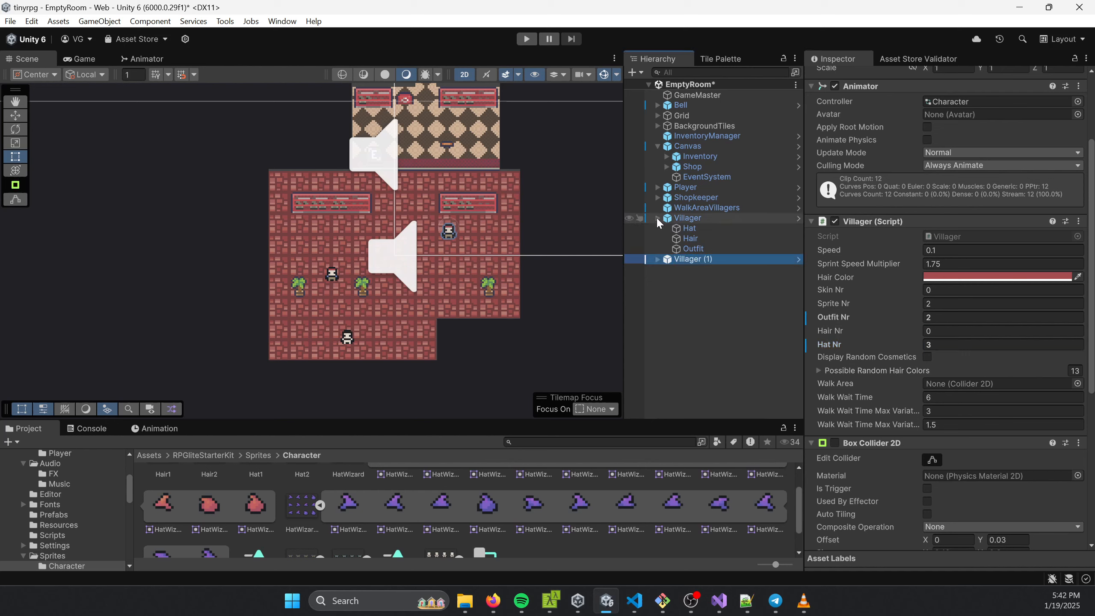
{"action": "left_click", "coordinate": [701, 217], "text": "ctrl"}
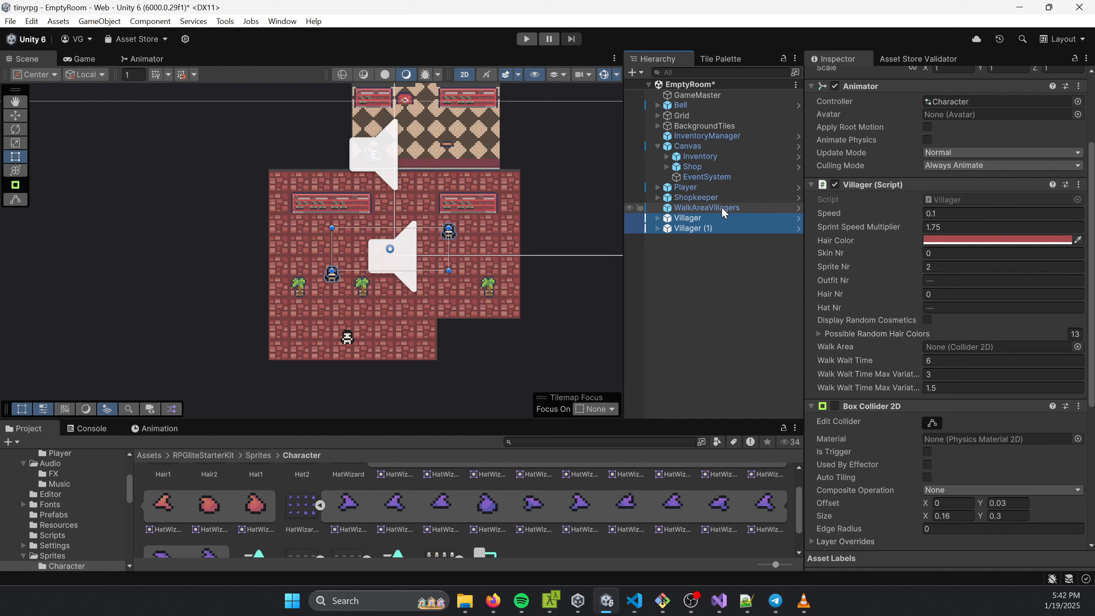
{"action": "left_click_drag", "start_coordinate": [711, 207], "coordinate": [950, 350]}
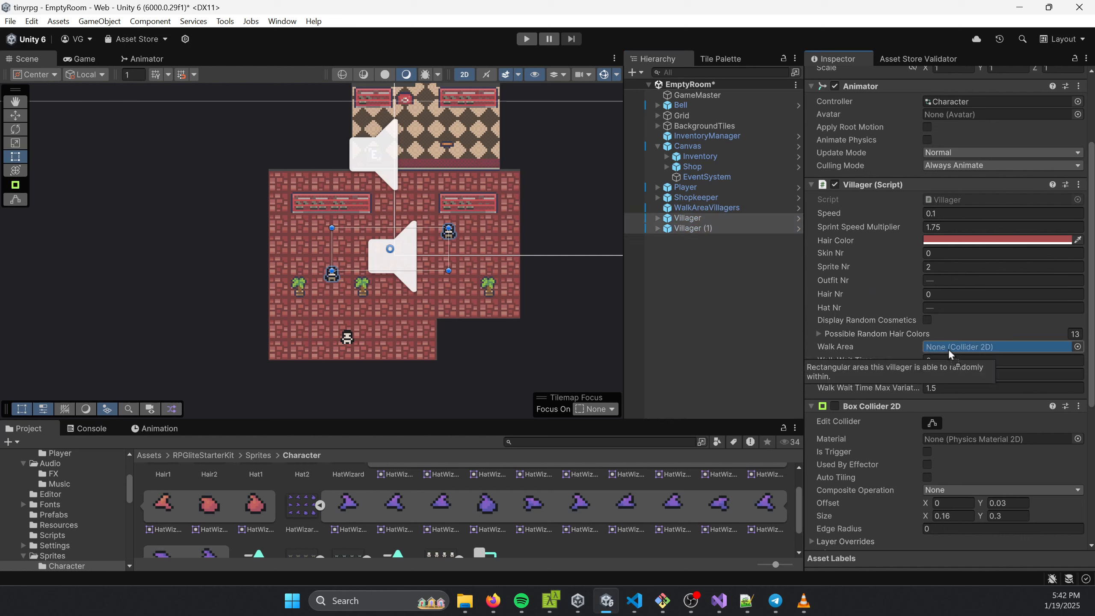
{"action": "left_click_drag", "start_coordinate": [950, 351], "coordinate": [949, 350]}
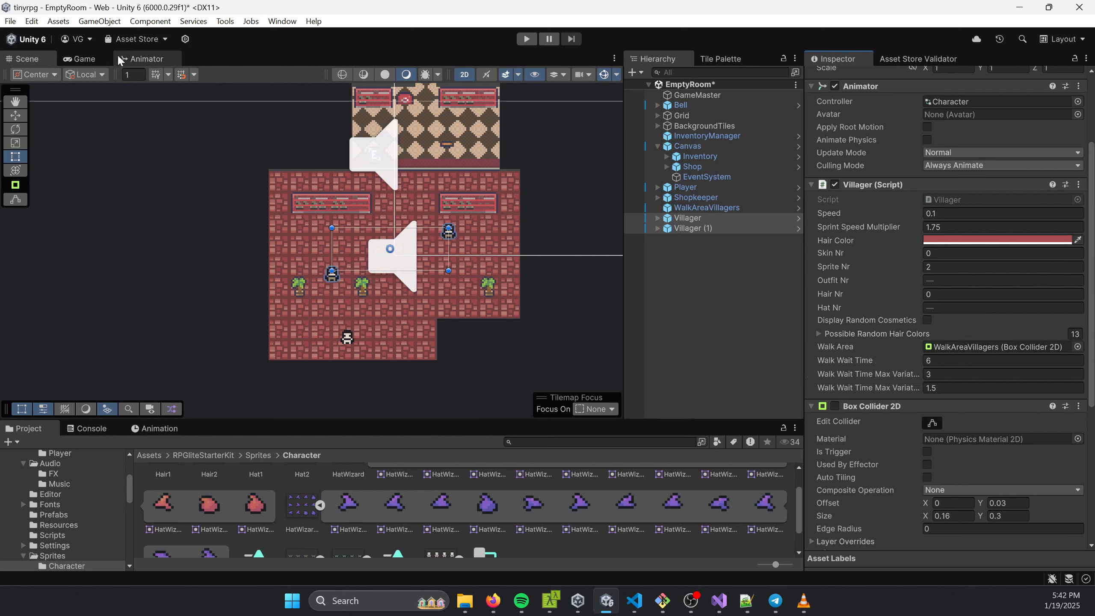
- Start play mode and walk the player character up toward the two villagers to test them
{"action": "left_click", "coordinate": [527, 39]}
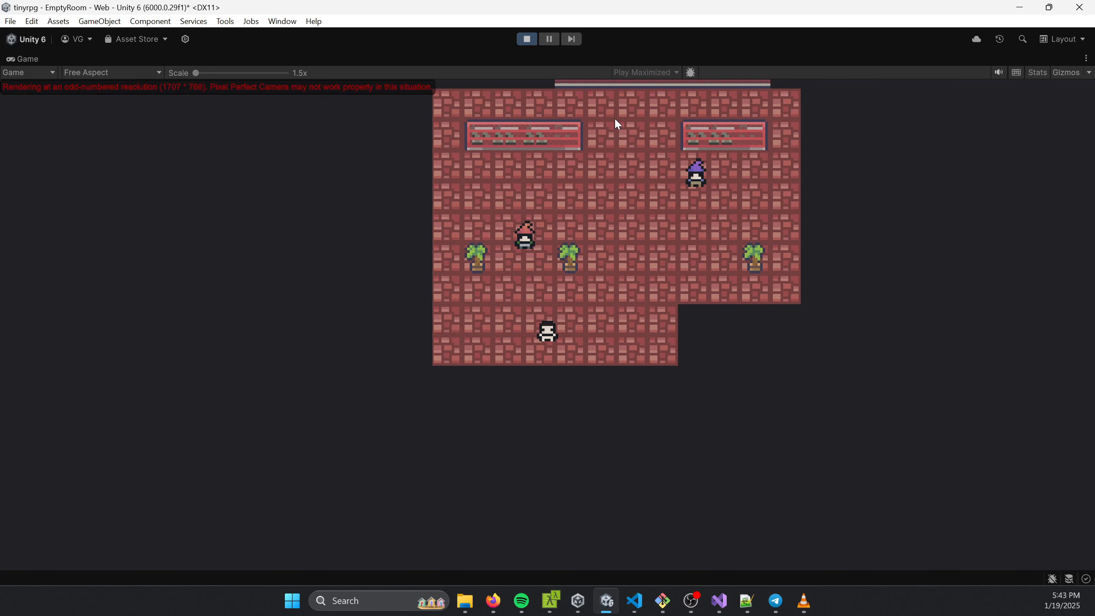
{"action": "key", "text": "Left"}
{"action": "key", "text": "Up"}
{"action": "key", "text": "Right"}
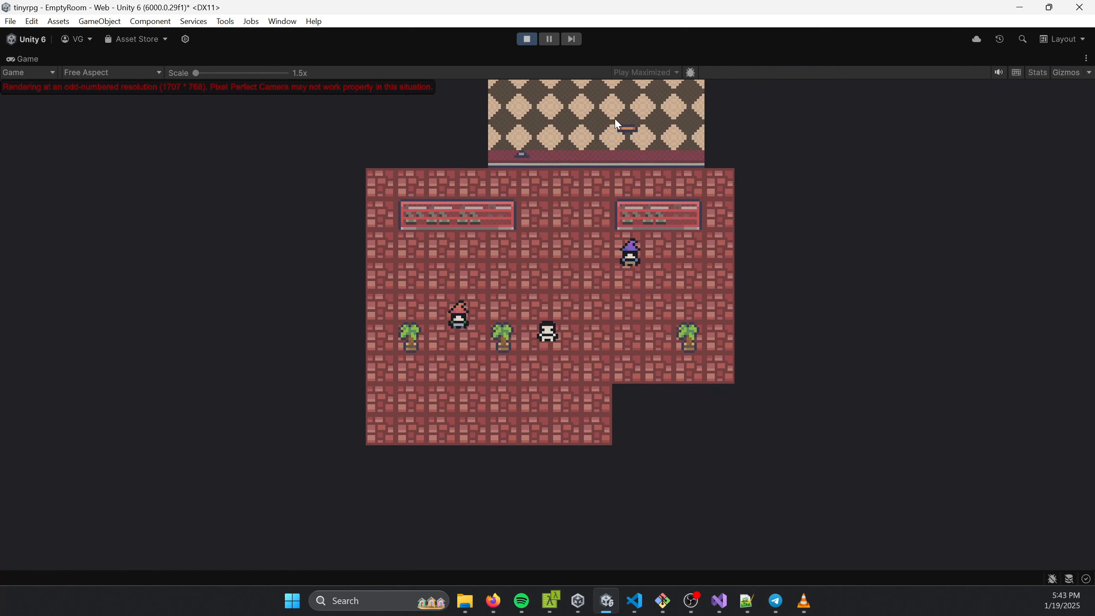
- Walk the player character to the right and up through the brick room to keep checking the villagers
{"action": "key", "text": "Right"}
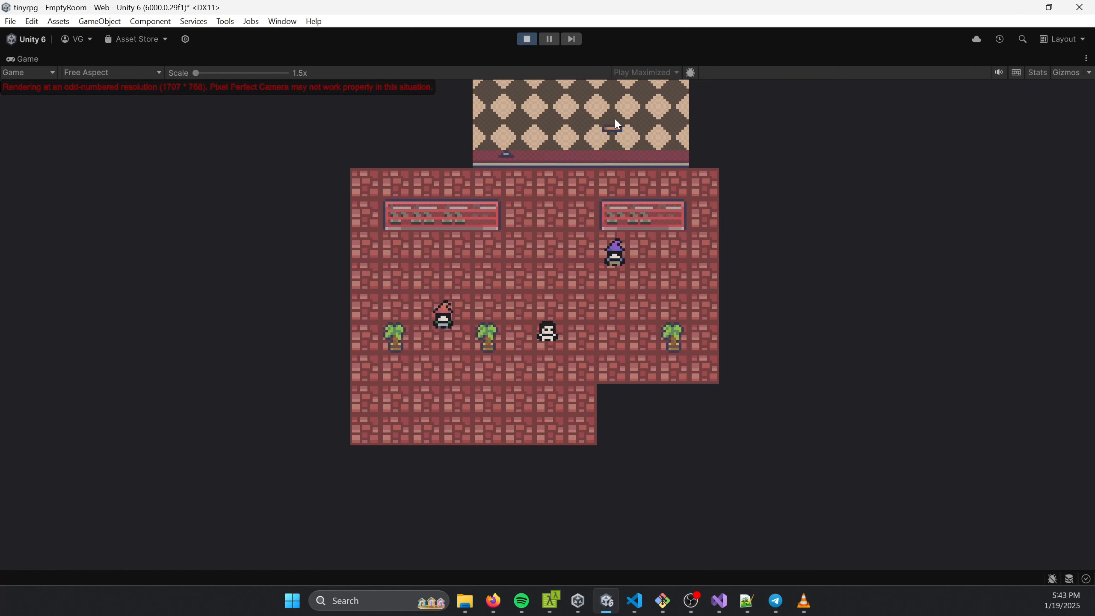
{"action": "key", "text": "Up"}
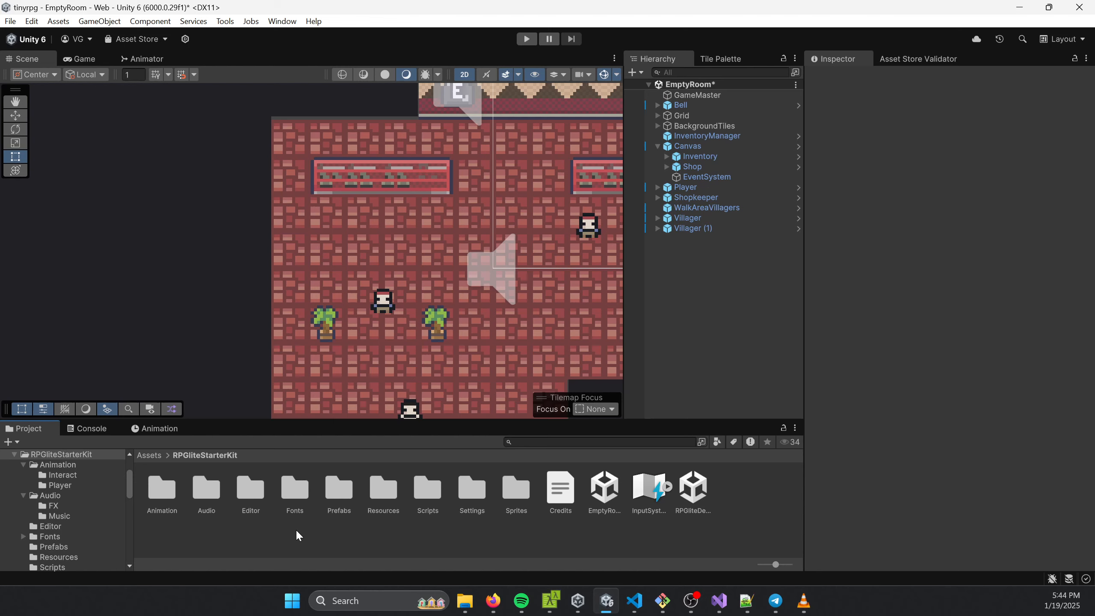
- Place an ArmorStand from the Prefabs folder on the brick floor below the long bookshelf and set its Outfit Nr to 0
{"action": "double_click", "coordinate": [339, 490]}
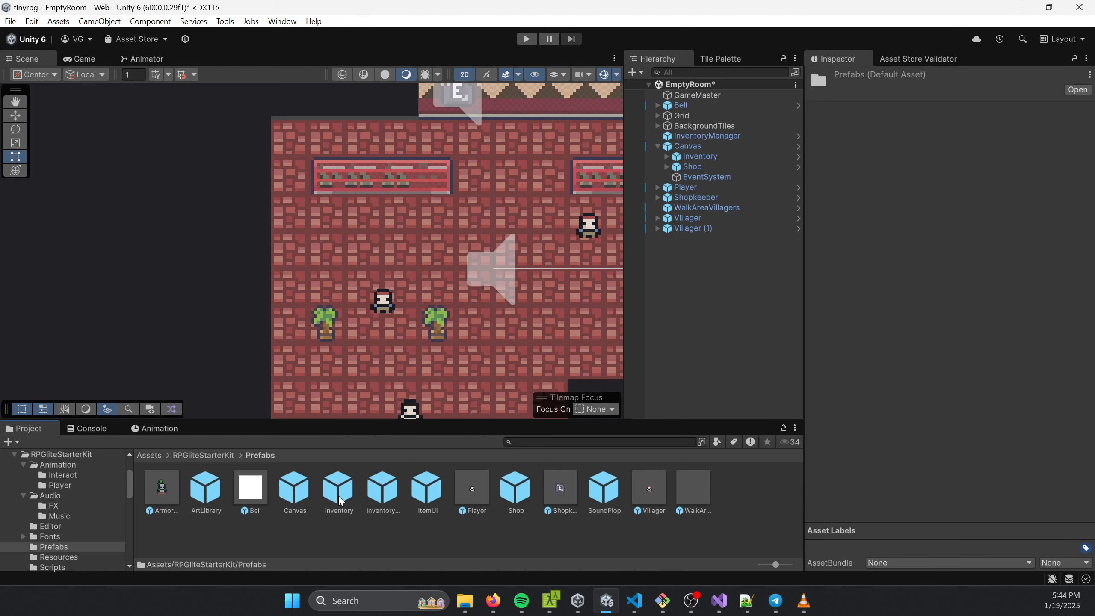
{"action": "left_click_drag", "start_coordinate": [155, 496], "coordinate": [346, 267]}
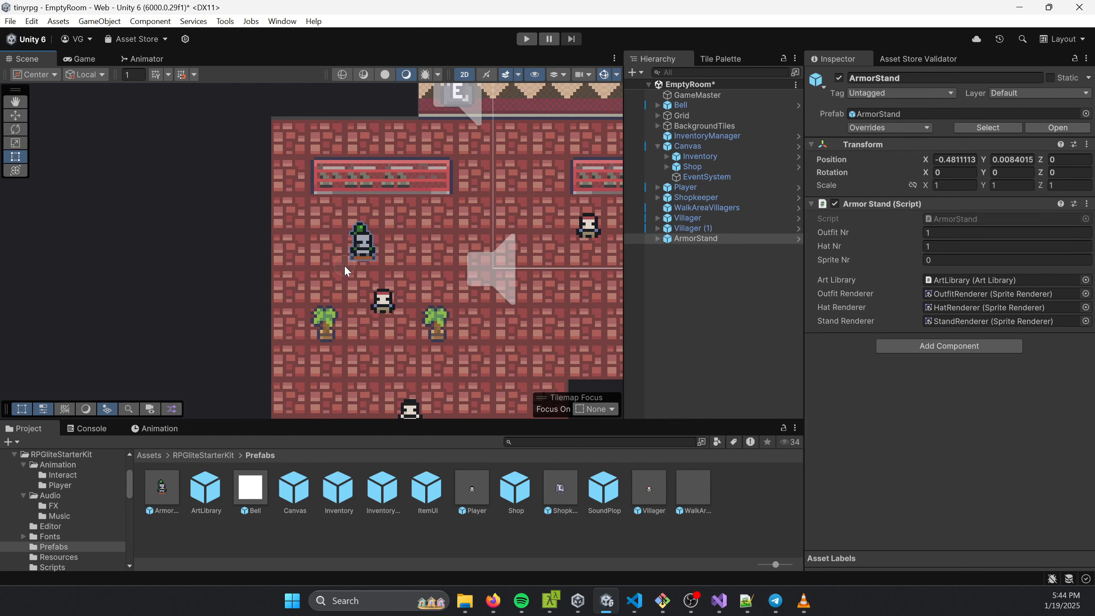
{"action": "left_click", "coordinate": [944, 233]}
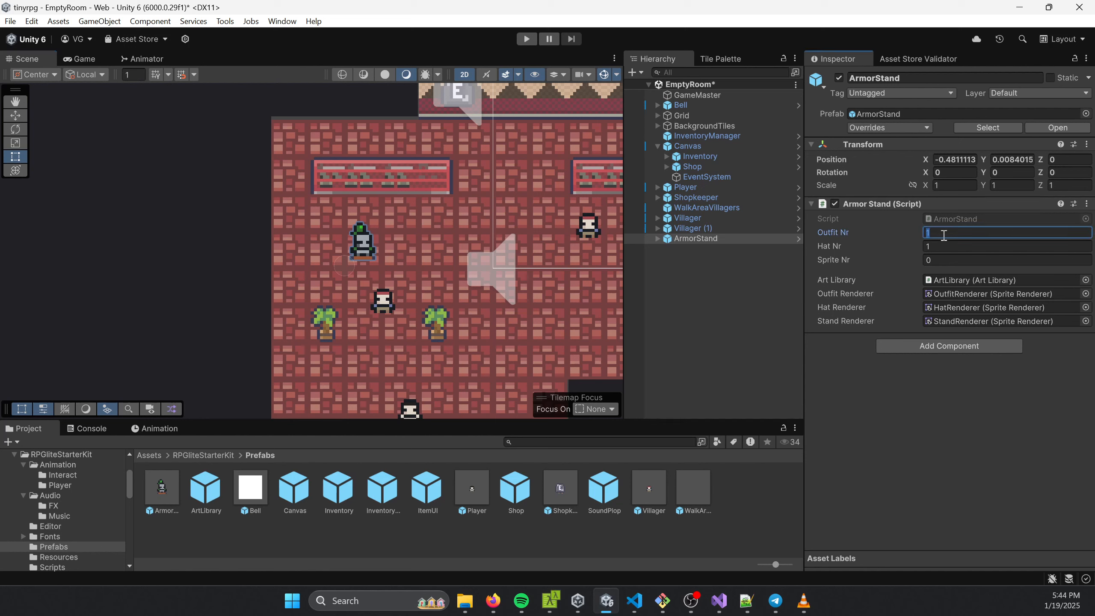
{"action": "type", "text": "0"}
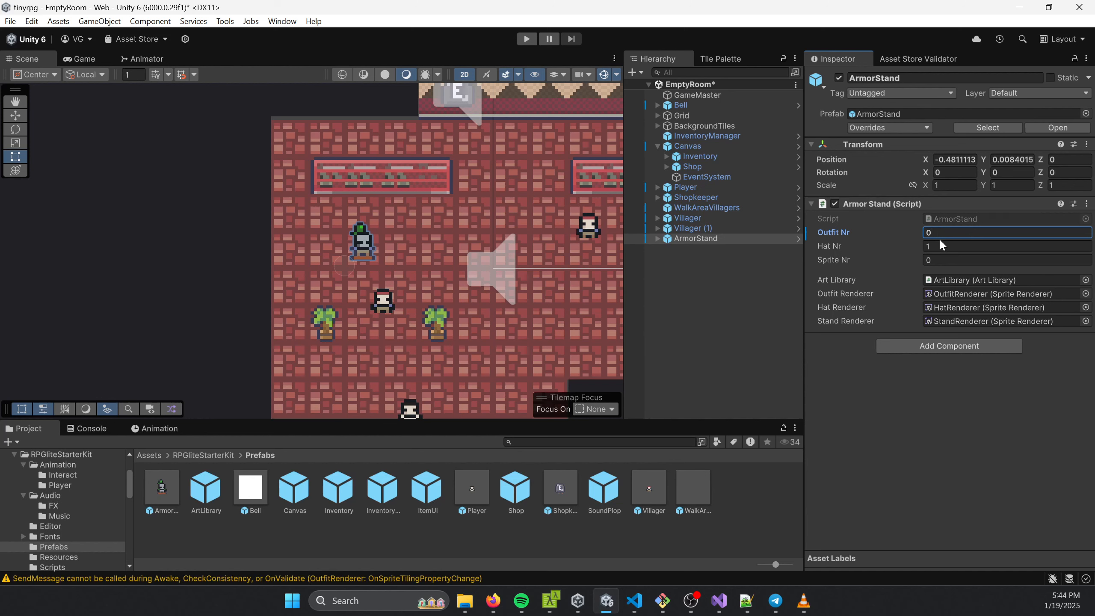
- Set the armor stand's Hat Nr to 3
{"action": "left_click", "coordinate": [935, 246]}
{"action": "type", "text": "2"}
{"action": "key", "text": "BackSpace"}
{"action": "type", "text": "3"}
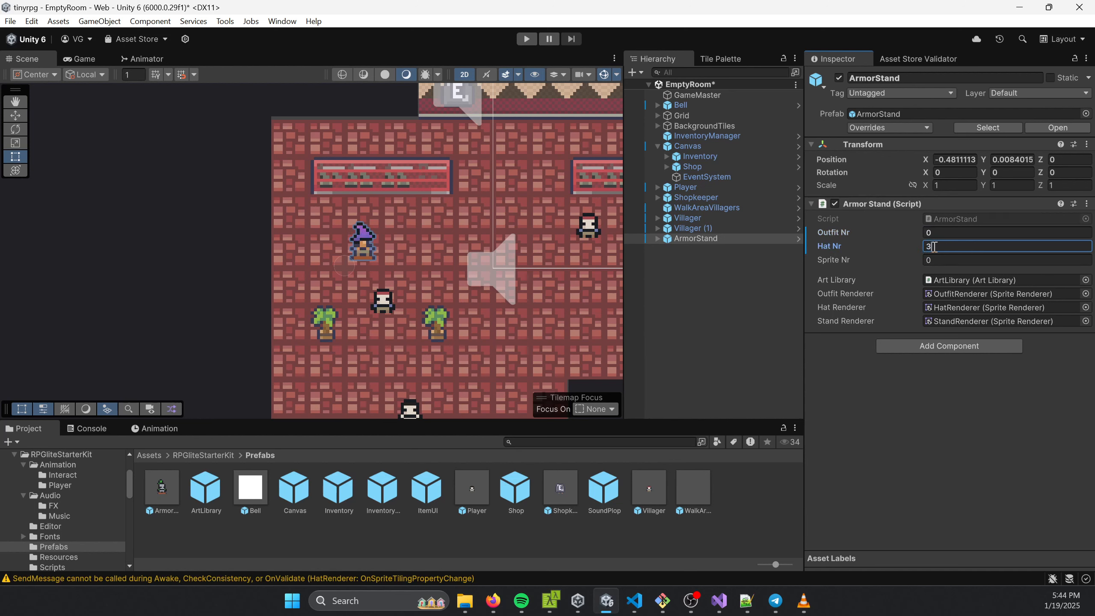
- Set the armor stand's Sprite Nr to 1 and run the scene in the Game view to test it
{"action": "left_click", "coordinate": [938, 260]}
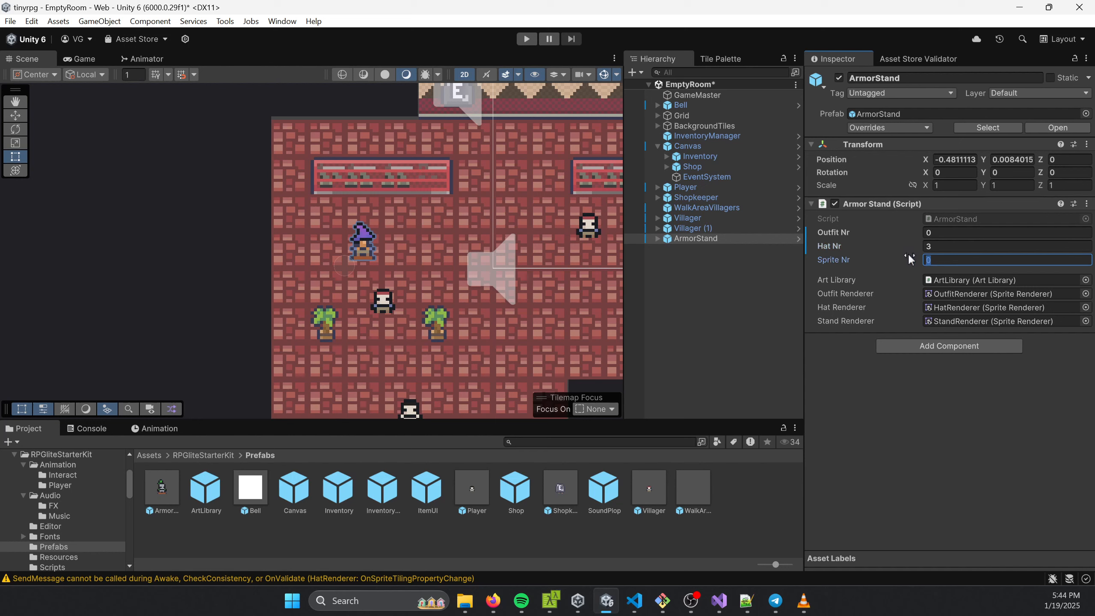
{"action": "key", "text": "BackSpace"}
{"action": "type", "text": "4"}
{"action": "key", "text": "BackSpace"}
{"action": "type", "text": "54"}
{"action": "key", "text": "BackSpace"}
{"action": "type", "text": "3"}
{"action": "key", "text": "BackSpace"}
{"action": "type", "text": "1"}
{"action": "left_click", "coordinate": [84, 59]}
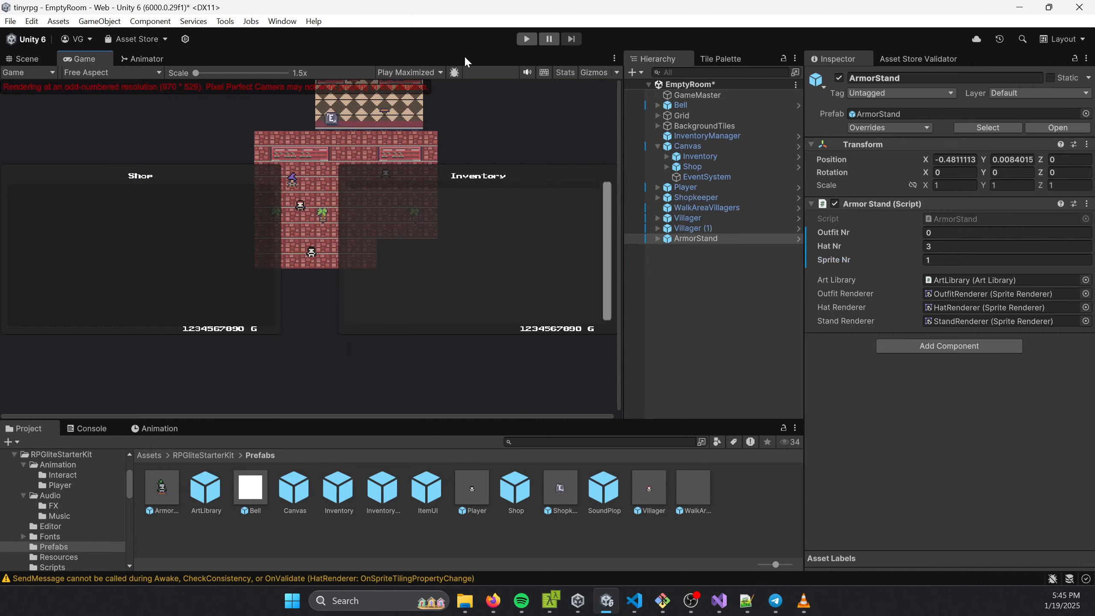
{"action": "left_click", "coordinate": [534, 39]}
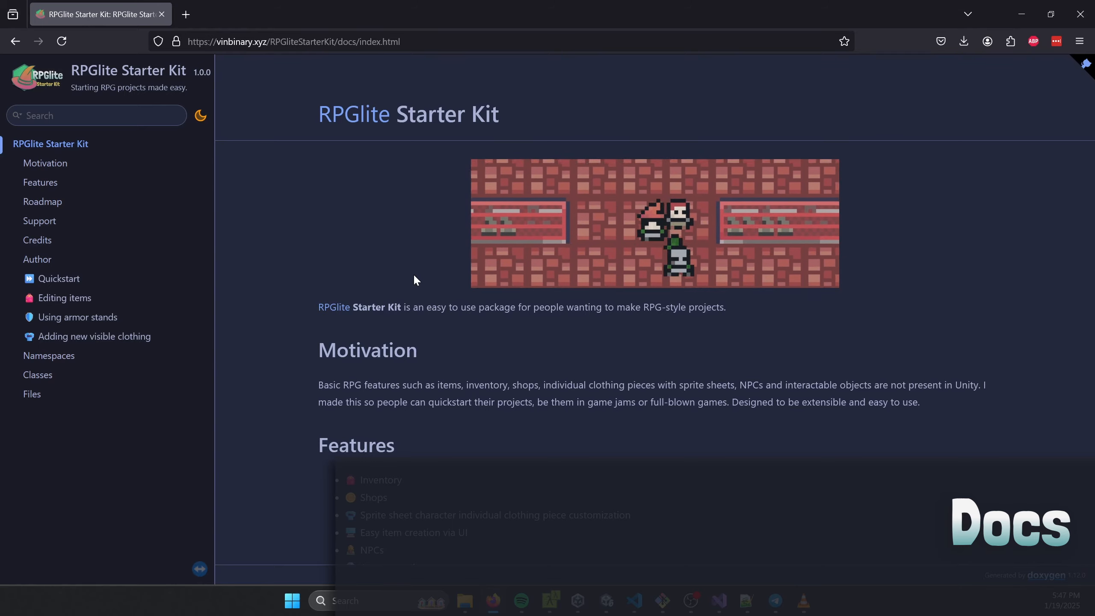
- In the Firefox browser, review the RPGlite Starter Kit docs' features and roadmap, and read the page on using armor stands
{"action": "scroll", "coordinate": [413, 273], "scroll_direction": "down", "scroll_amount": 5}
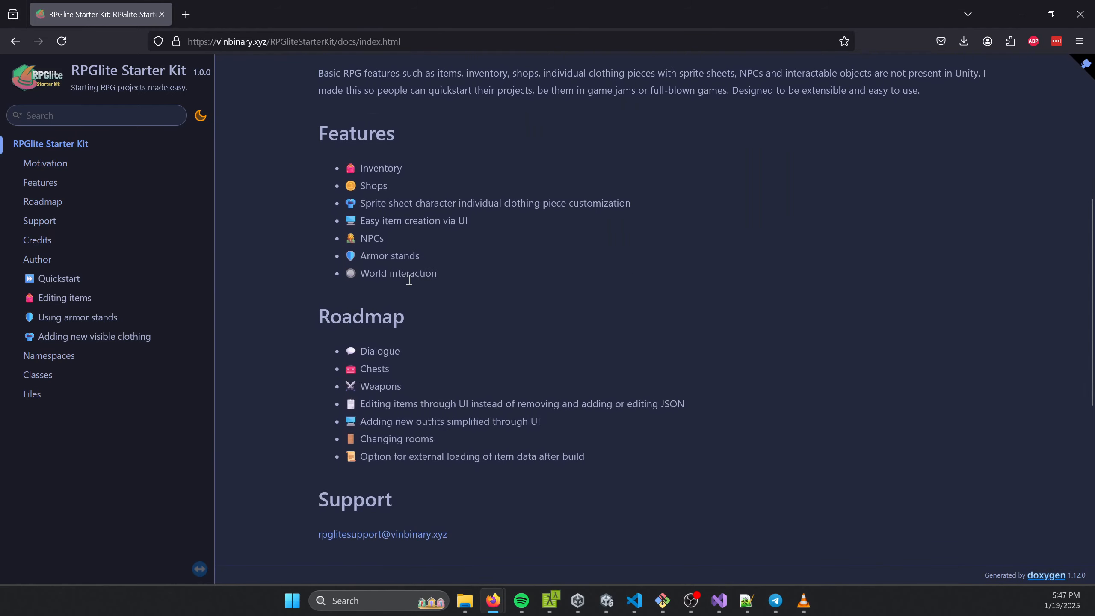
{"action": "left_click", "coordinate": [104, 317]}
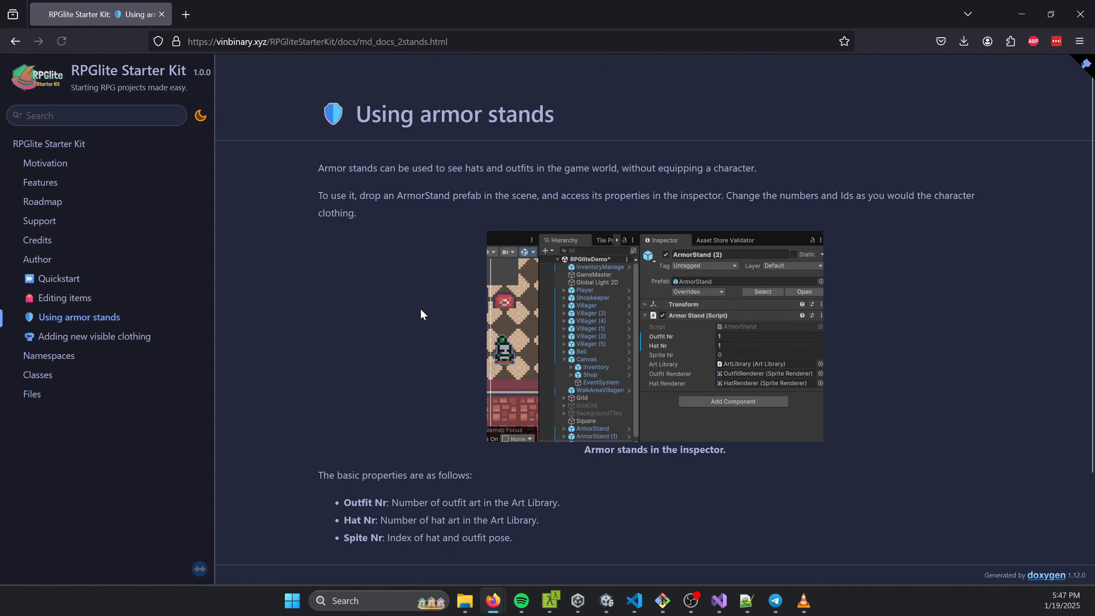
{"action": "scroll", "coordinate": [421, 315], "scroll_direction": "down", "scroll_amount": 2}
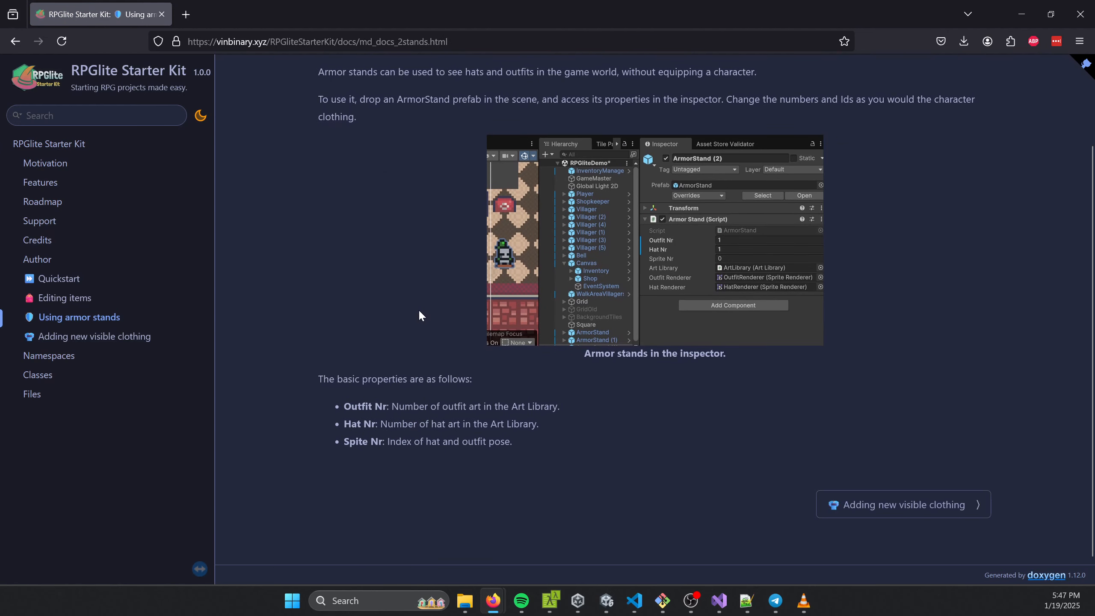
- Browse the documentation's class list and open the IInteractable interface reference
{"action": "left_click", "coordinate": [63, 342]}
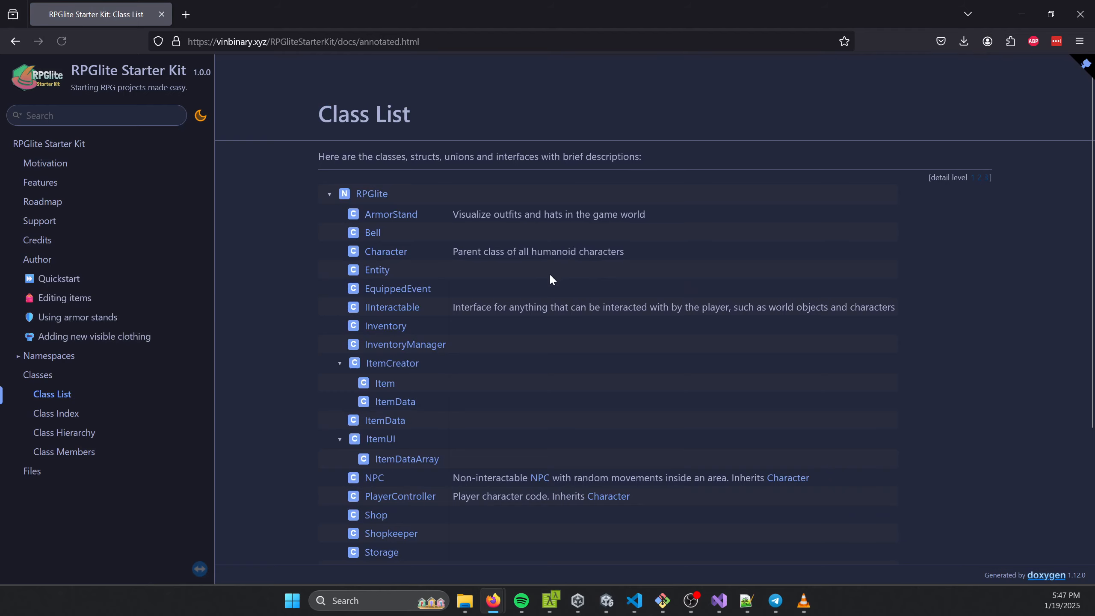
{"action": "scroll", "coordinate": [395, 302], "scroll_direction": "down", "scroll_amount": 4}
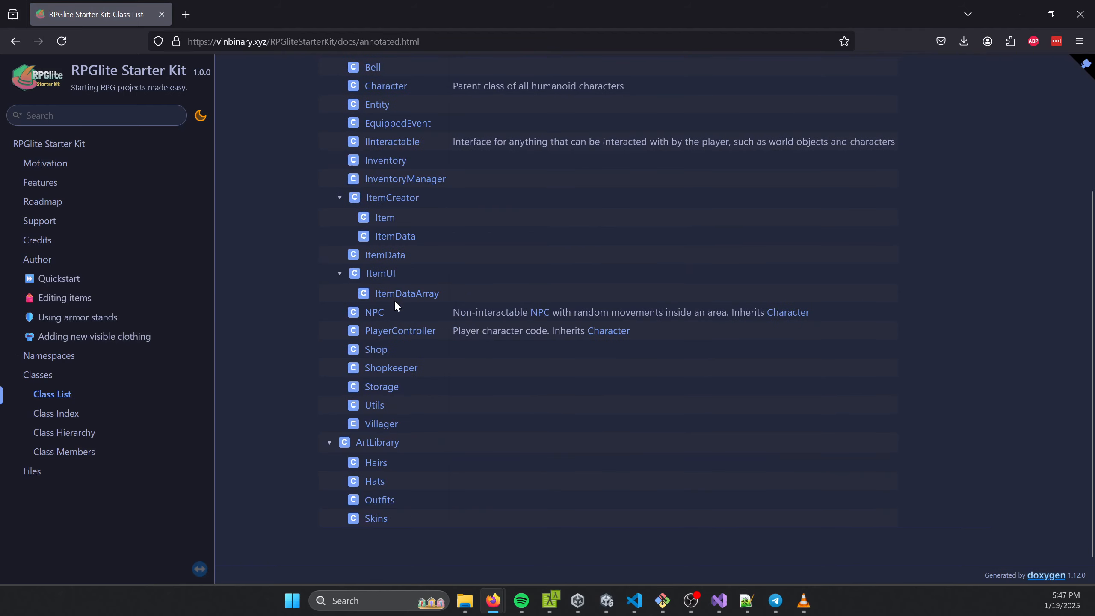
{"action": "left_click", "coordinate": [409, 143]}
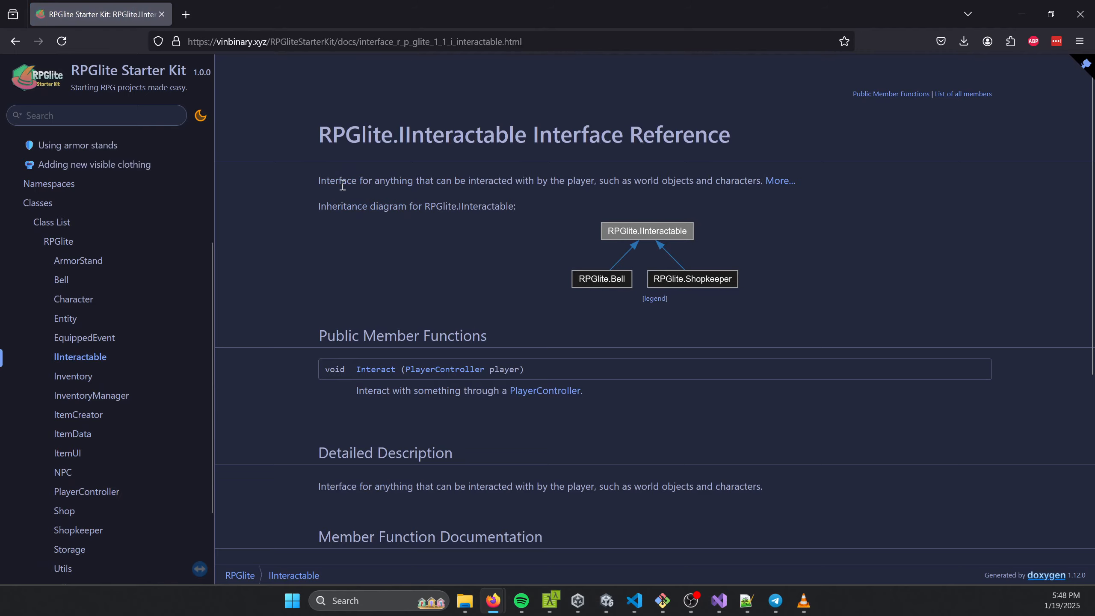
- Toggle the documentation's colour theme to light and back to dark, and return to the RPGlite Starter Kit main page
{"action": "left_click", "coordinate": [201, 121]}
{"action": "left_click", "coordinate": [201, 117]}
{"action": "scroll", "coordinate": [71, 162], "scroll_direction": "up", "scroll_amount": 4}
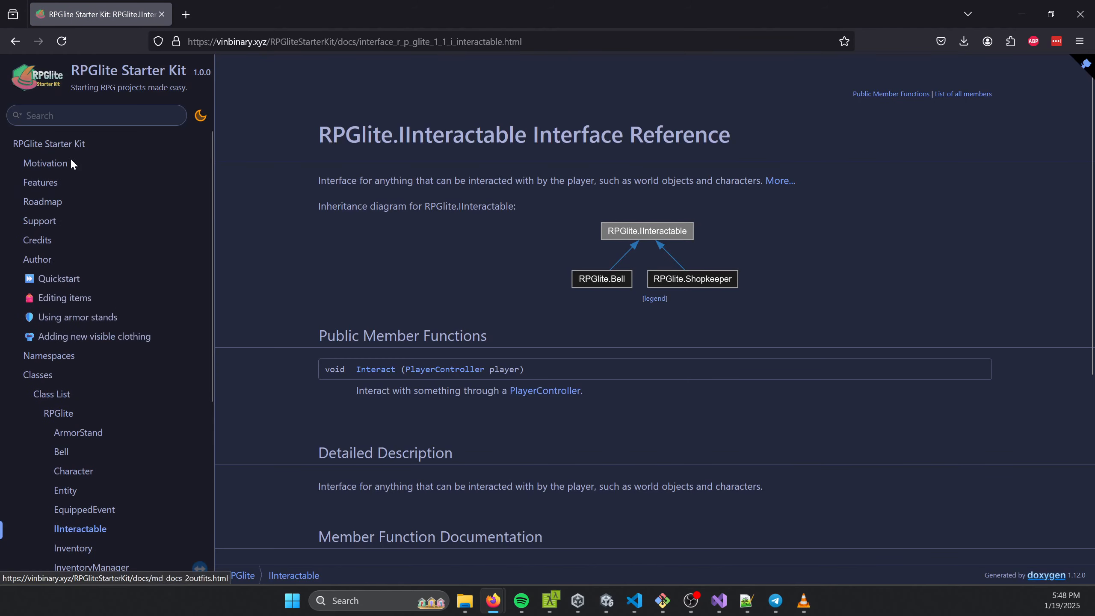
{"action": "left_click", "coordinate": [52, 143]}
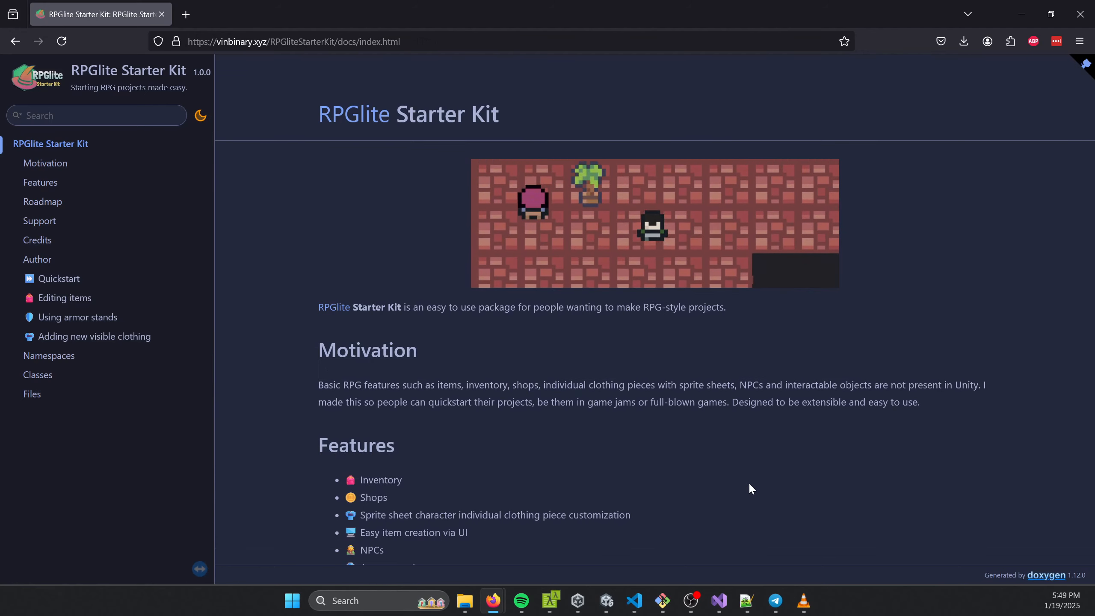